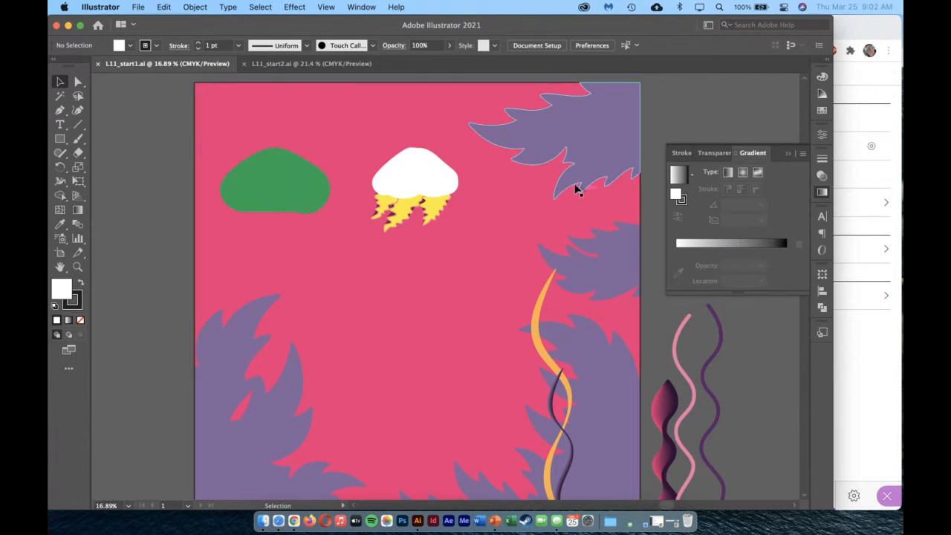
Review the document's layers, showing and hiding EXTRAS and Type, and make Background the active layer.
{"action": "left_click", "coordinate": [362, 7]}
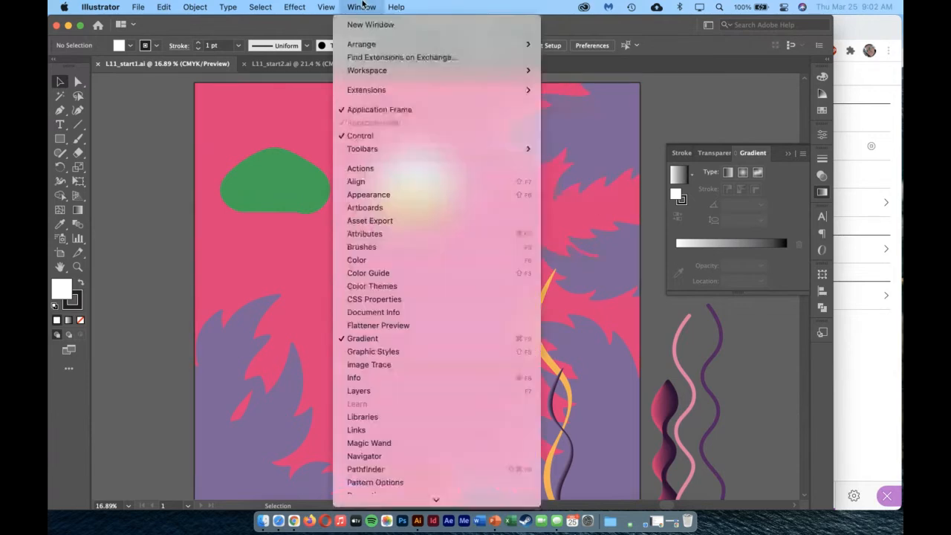
{"action": "left_click", "coordinate": [420, 391]}
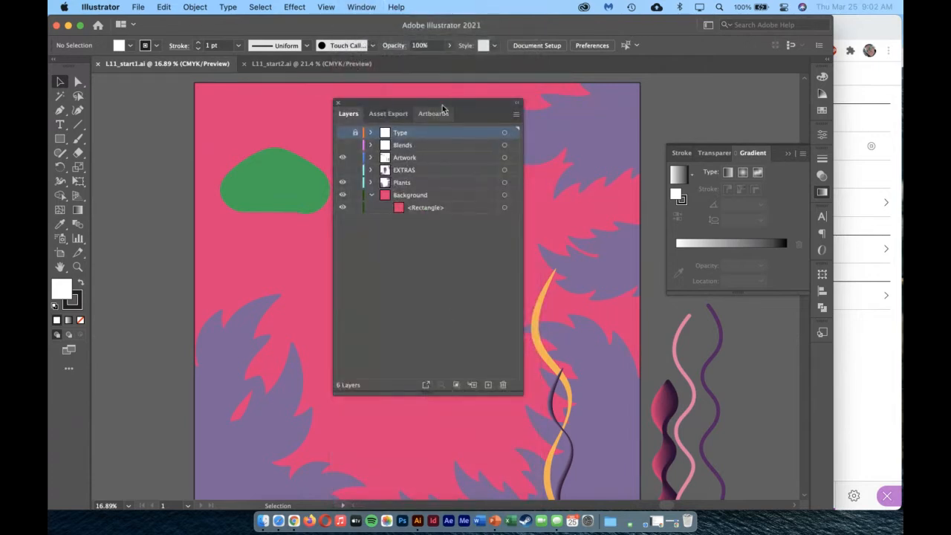
{"action": "left_click_drag", "start_coordinate": [442, 109], "coordinate": [653, 112]}
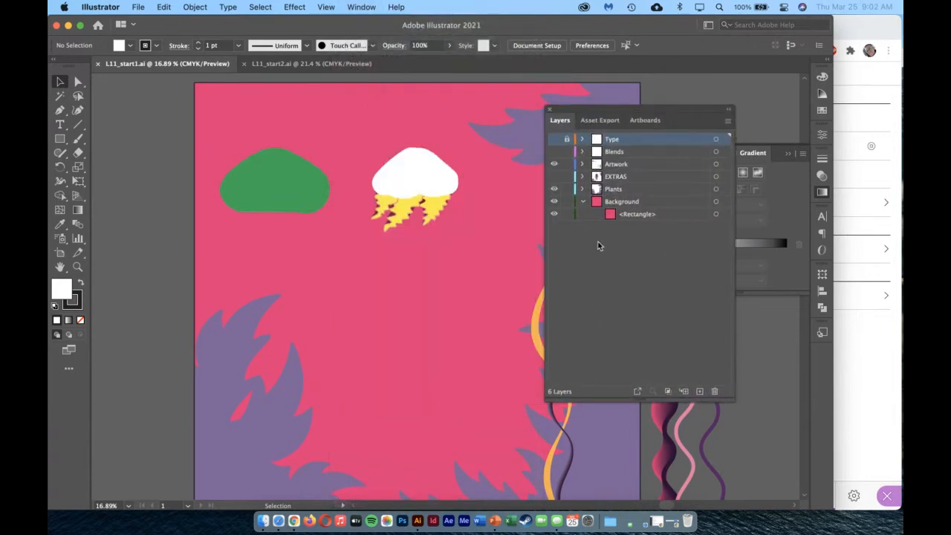
{"action": "left_click", "coordinate": [554, 176]}
{"action": "left_click", "coordinate": [554, 176]}
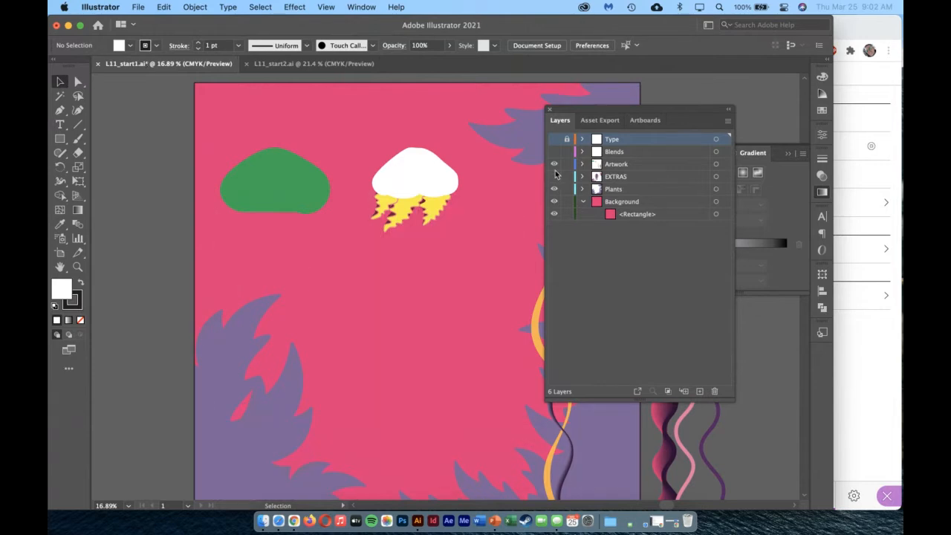
{"action": "left_click", "coordinate": [553, 139]}
{"action": "left_click", "coordinate": [553, 140]}
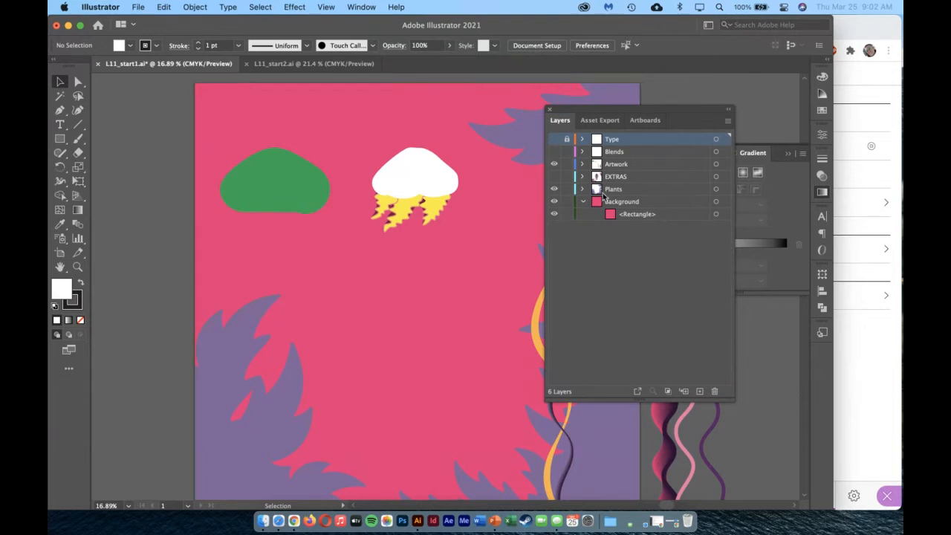
{"action": "left_click", "coordinate": [631, 201]}
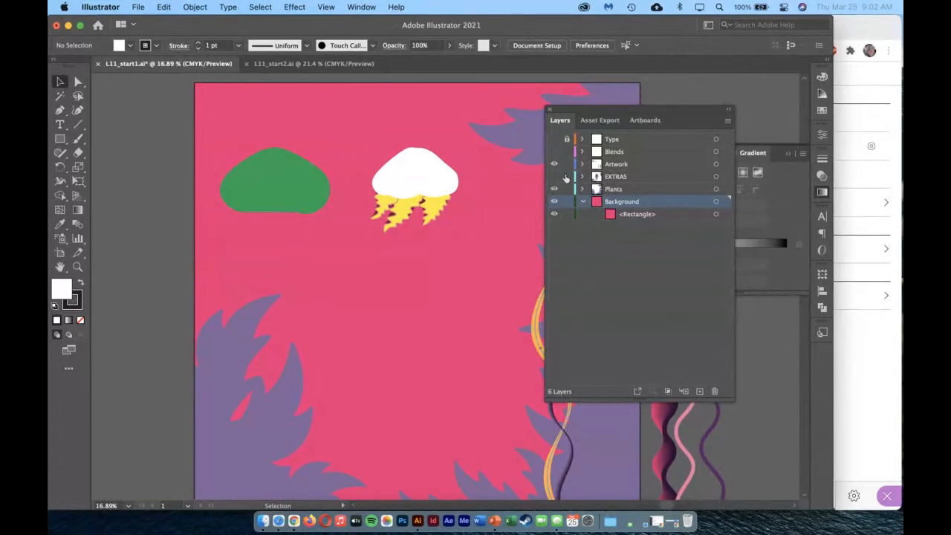
{"action": "left_click", "coordinate": [549, 110]}
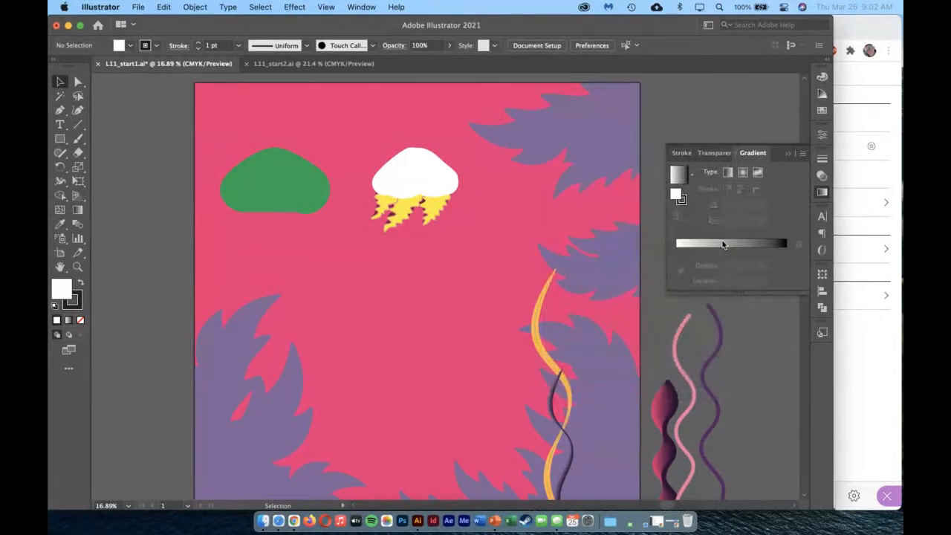
Hide the Gradient panel and show it again.
{"action": "left_click", "coordinate": [372, 6]}
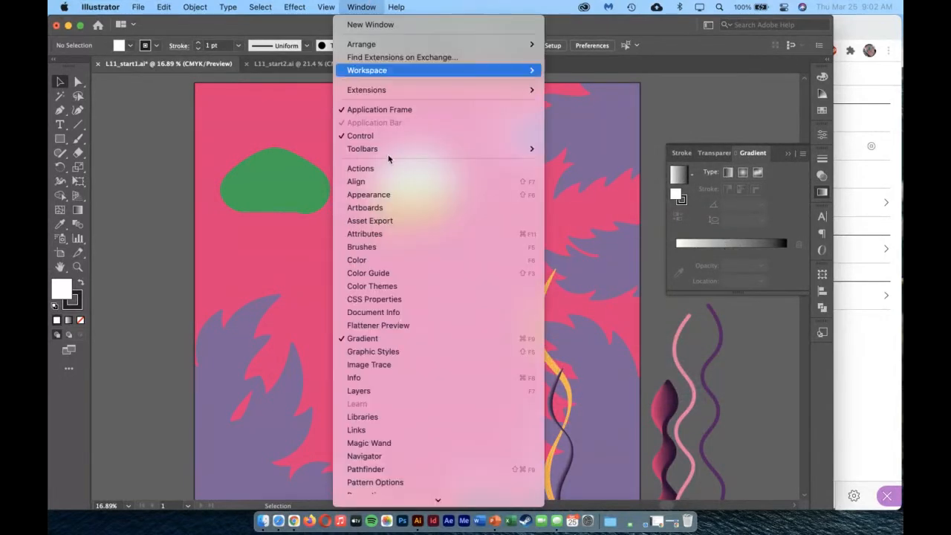
{"action": "left_click", "coordinate": [395, 342]}
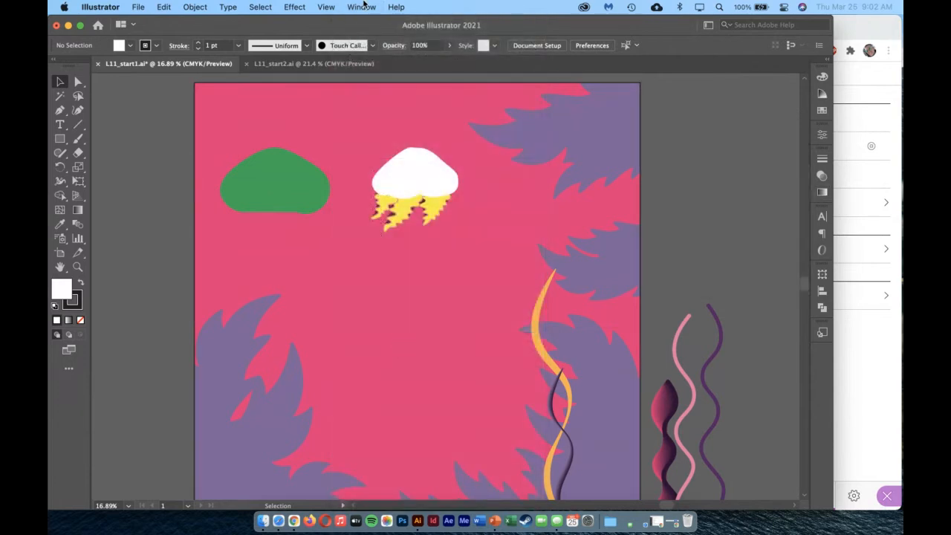
{"action": "left_click", "coordinate": [364, 7]}
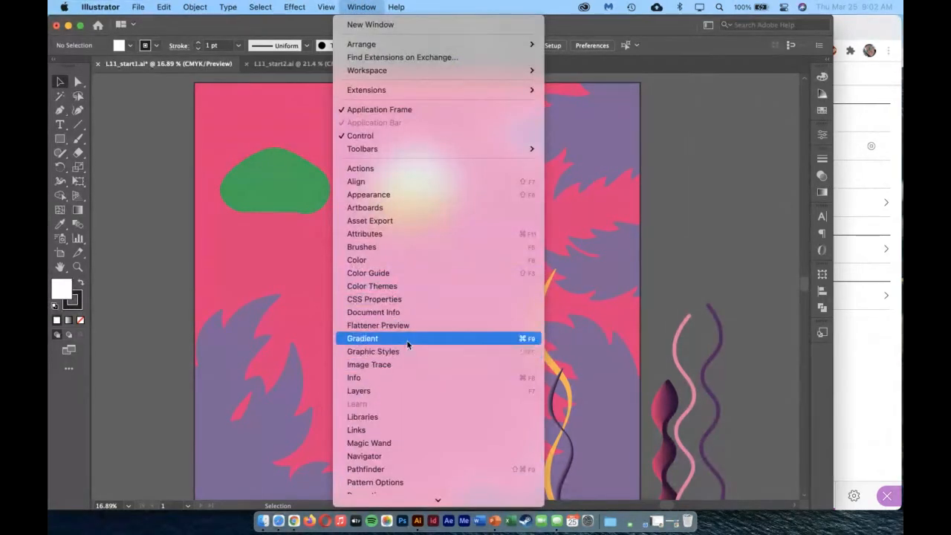
{"action": "left_click", "coordinate": [425, 341]}
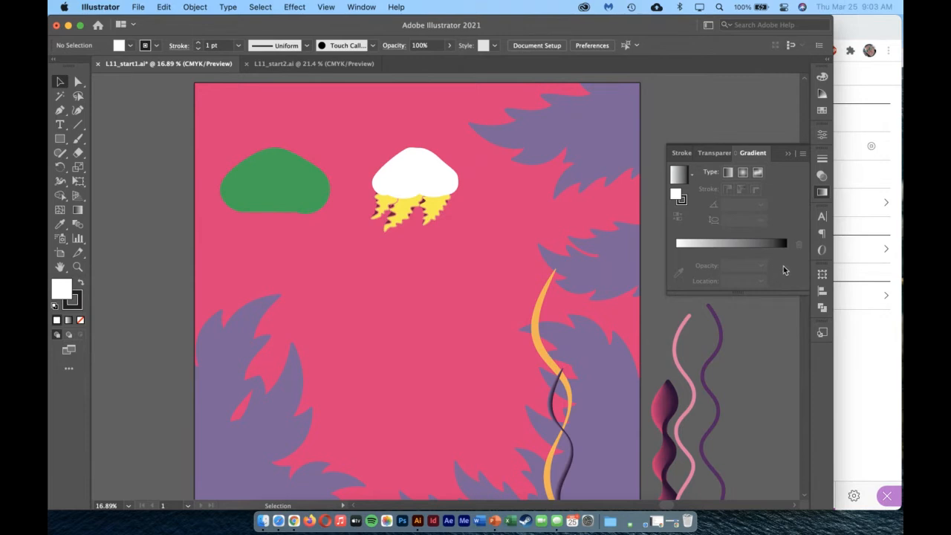
With nothing selected, try the Radial and Freeform gradient types and set the type to Linear.
{"action": "left_click", "coordinate": [742, 173]}
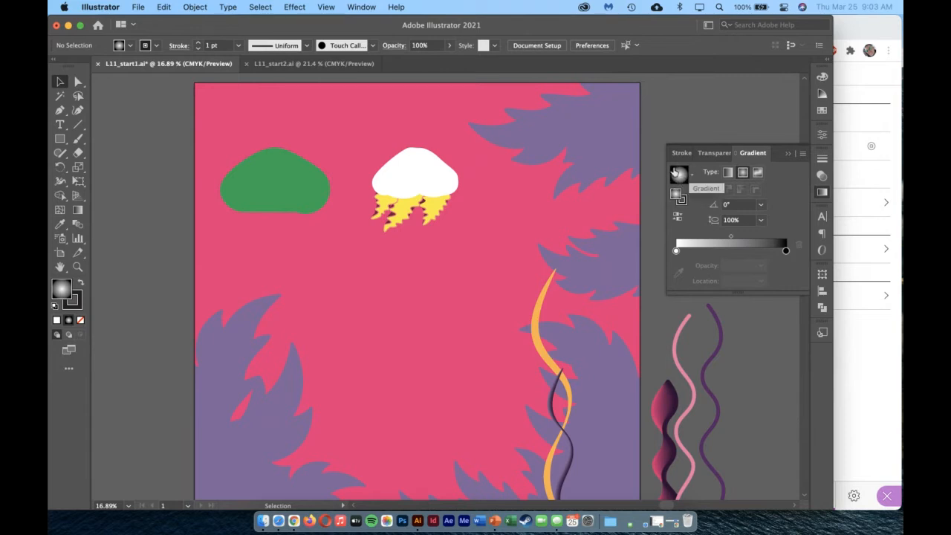
{"action": "left_click", "coordinate": [757, 174]}
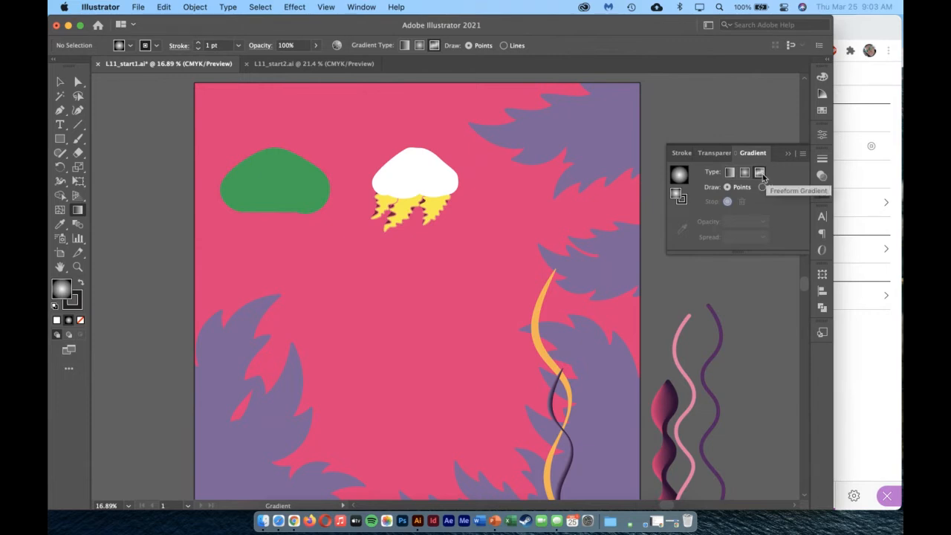
{"action": "left_click", "coordinate": [729, 175]}
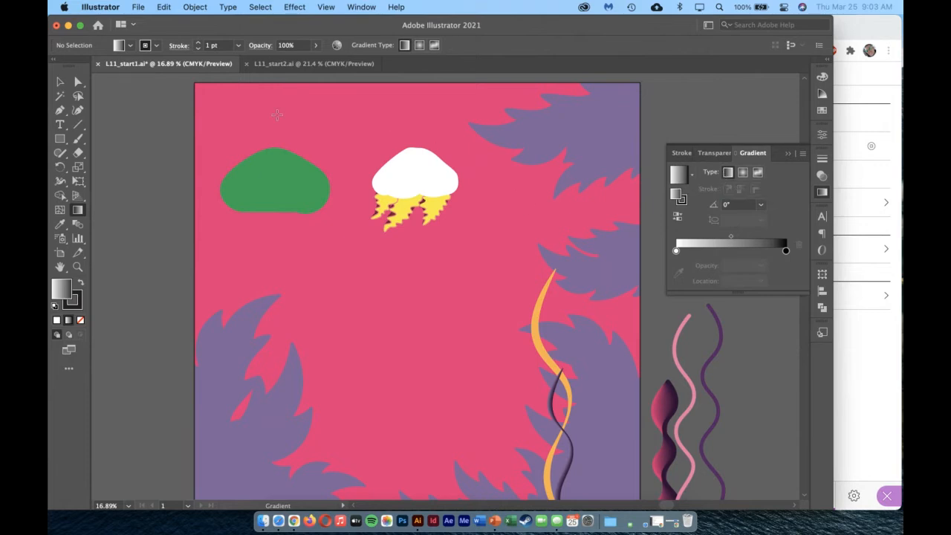
Select the yellow jagged shape beneath the white dome and fill it with the white-to-black linear gradient.
{"action": "scroll", "coordinate": [261, 111], "scroll_direction": "up", "scroll_amount": 1}
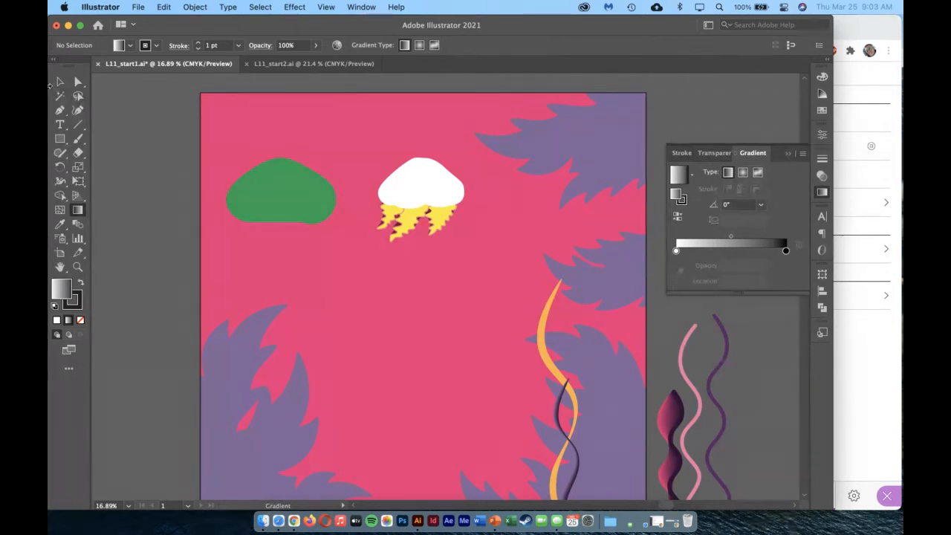
{"action": "left_click", "coordinate": [60, 82]}
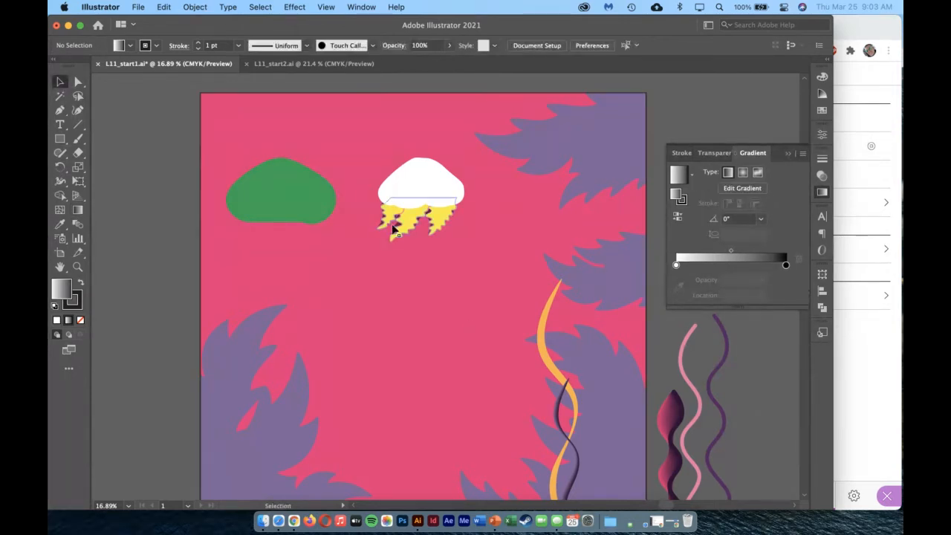
{"action": "left_click", "coordinate": [414, 221]}
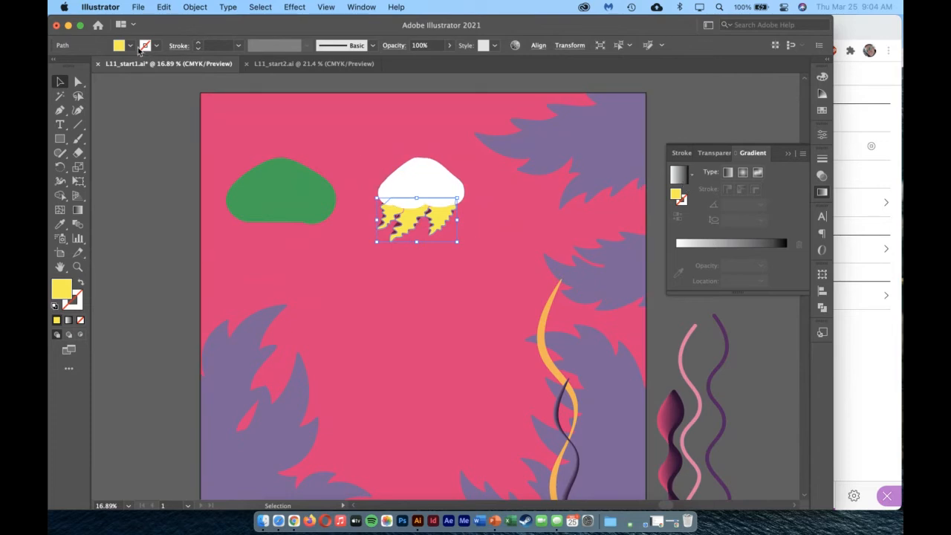
{"action": "left_click", "coordinate": [131, 46]}
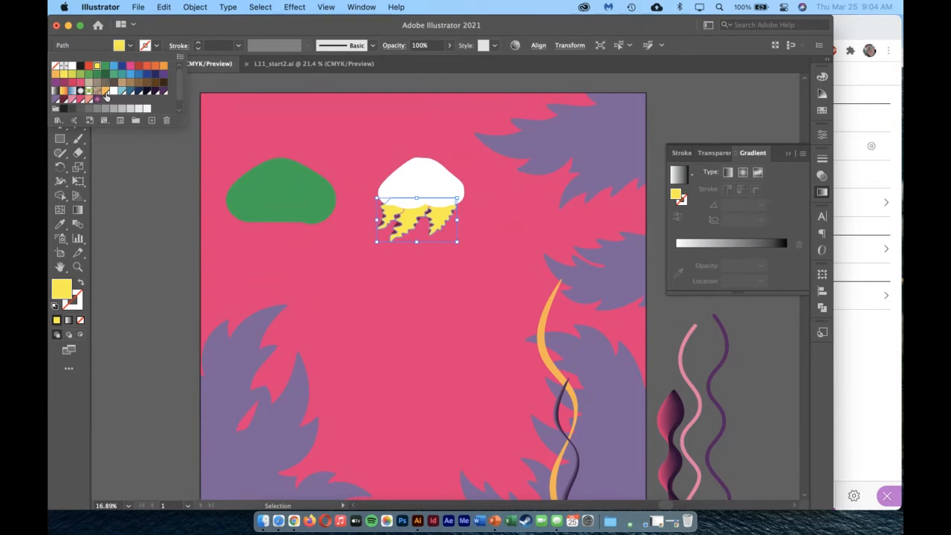
{"action": "left_click", "coordinate": [91, 46]}
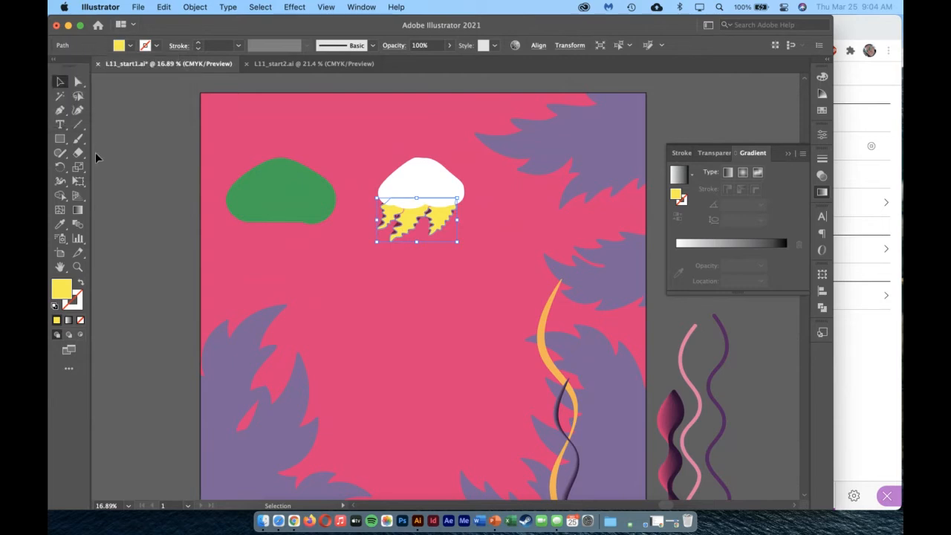
{"action": "left_click", "coordinate": [68, 321]}
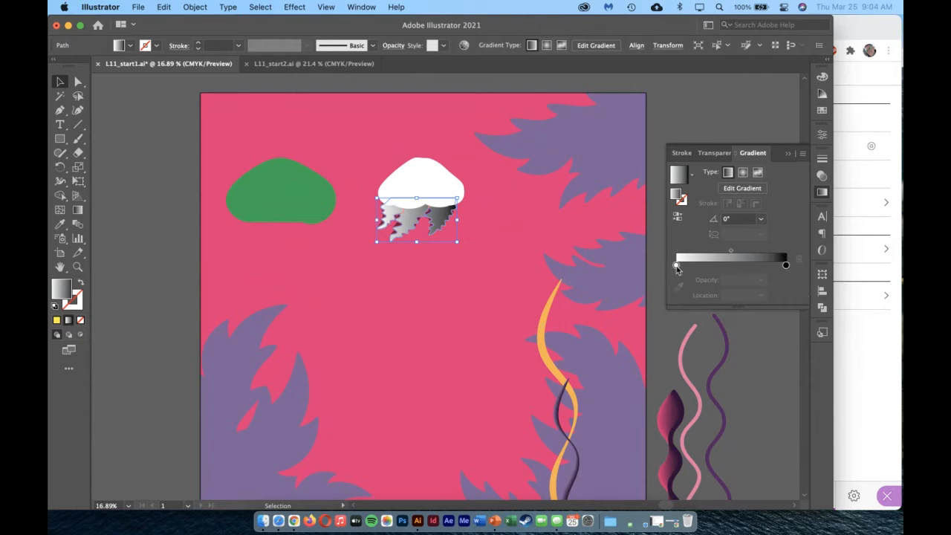
Move the midpoint between the gradient's white and black stops to a location of about 39%.
{"action": "mouse_move", "coordinate": [676, 266]}
{"action": "left_mouse_down"}
{"action": "mouse_move", "coordinate": [780, 266]}
{"action": "mouse_move", "coordinate": [661, 263]}
{"action": "left_mouse_up"}
{"action": "left_click_drag", "start_coordinate": [785, 265], "coordinate": [818, 272]}
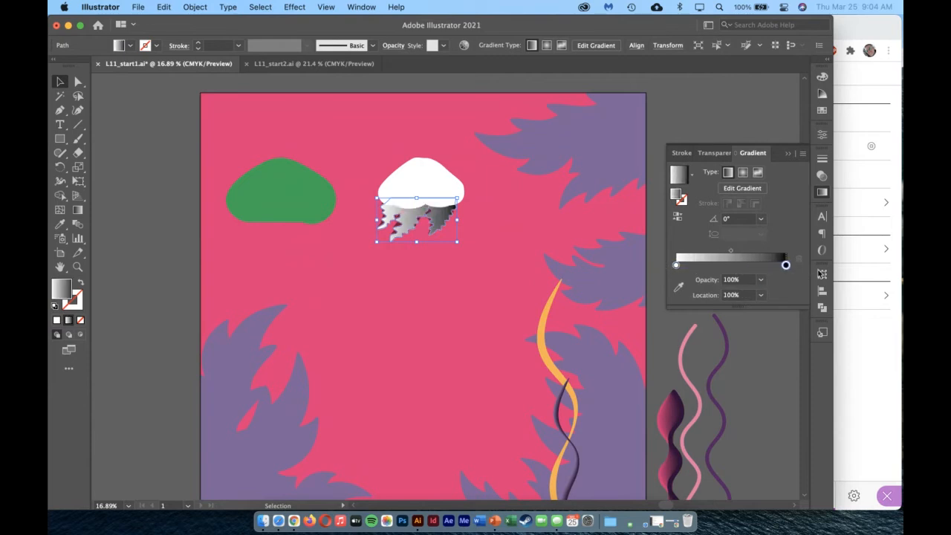
{"action": "left_click_drag", "start_coordinate": [730, 252], "coordinate": [719, 256]}
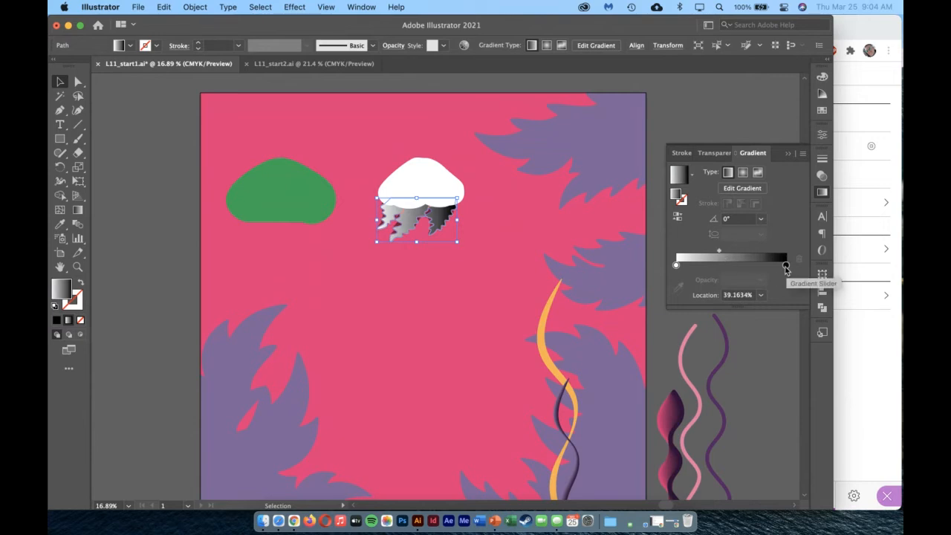
Recolor the gradient's black end stop, trying a green from the CMYK spectrum and settling on the pink swatch.
{"action": "double_click", "coordinate": [786, 265]}
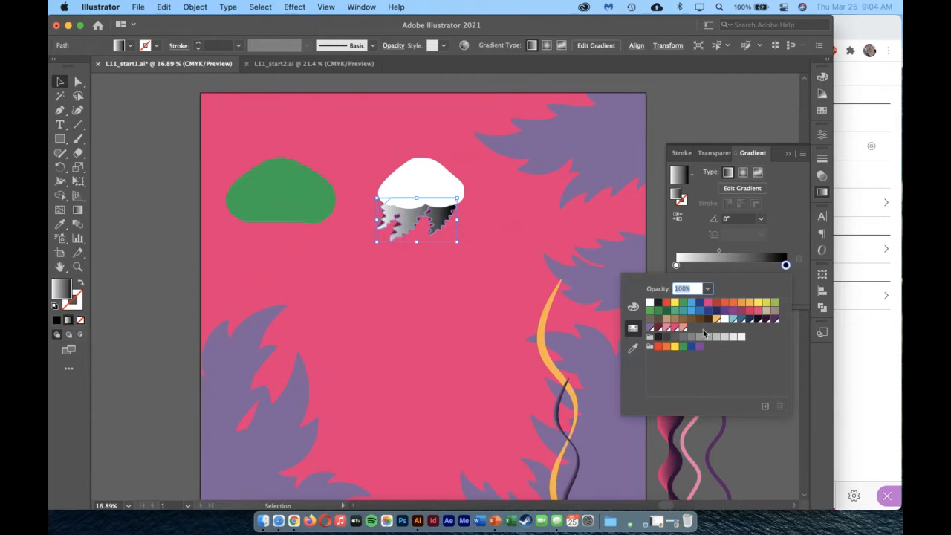
{"action": "left_click", "coordinate": [632, 309]}
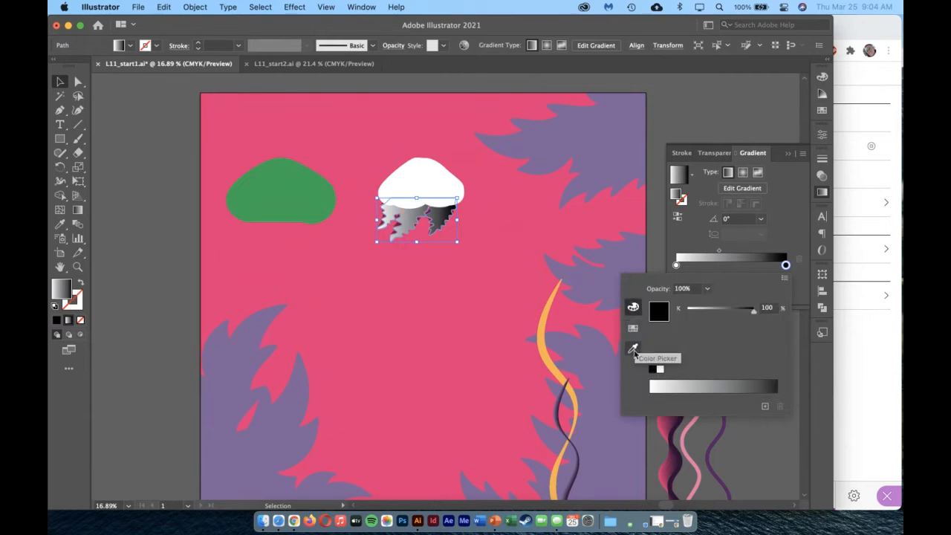
{"action": "left_click", "coordinate": [785, 278]}
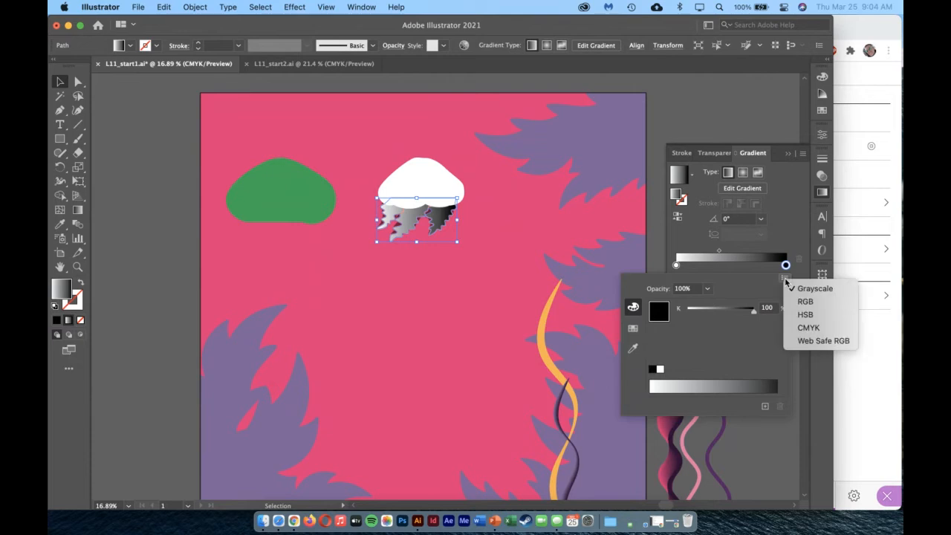
{"action": "left_click", "coordinate": [812, 328]}
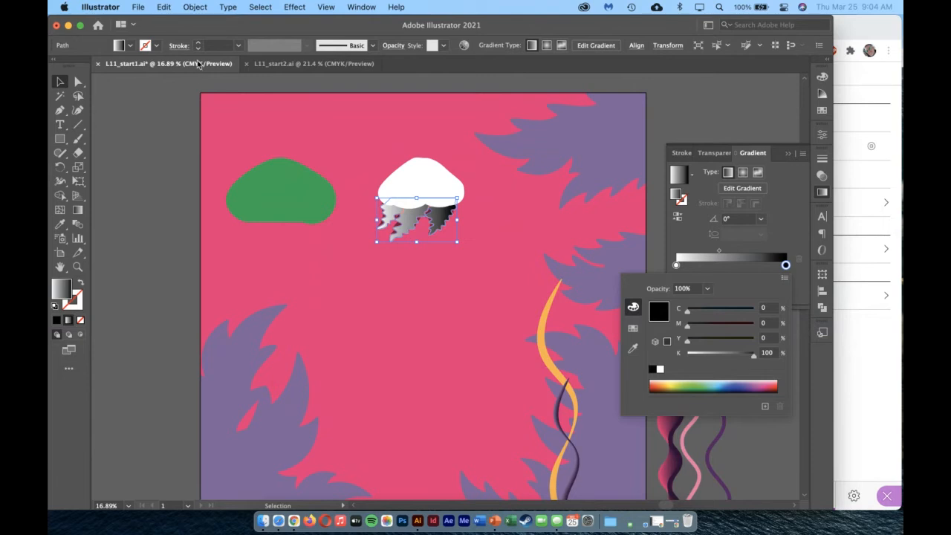
{"action": "left_click", "coordinate": [702, 385]}
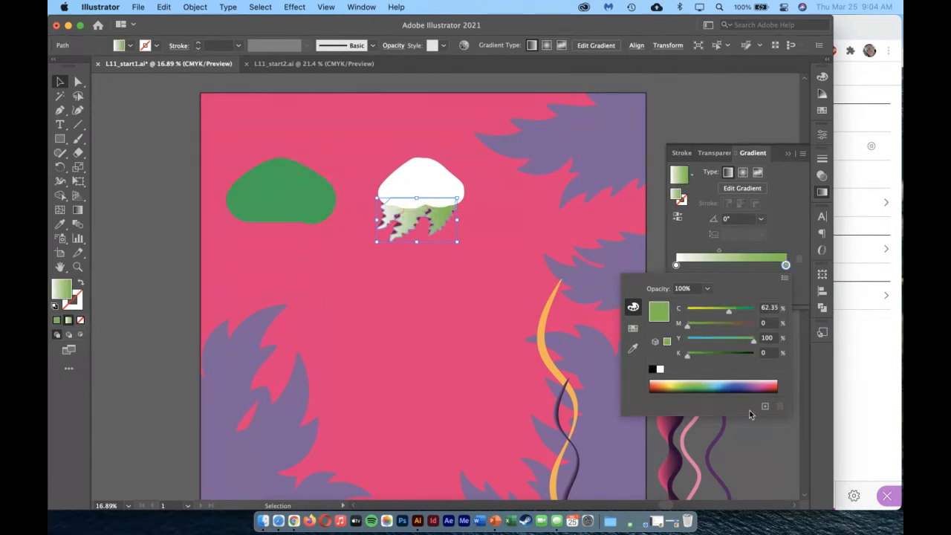
{"action": "left_click", "coordinate": [632, 329]}
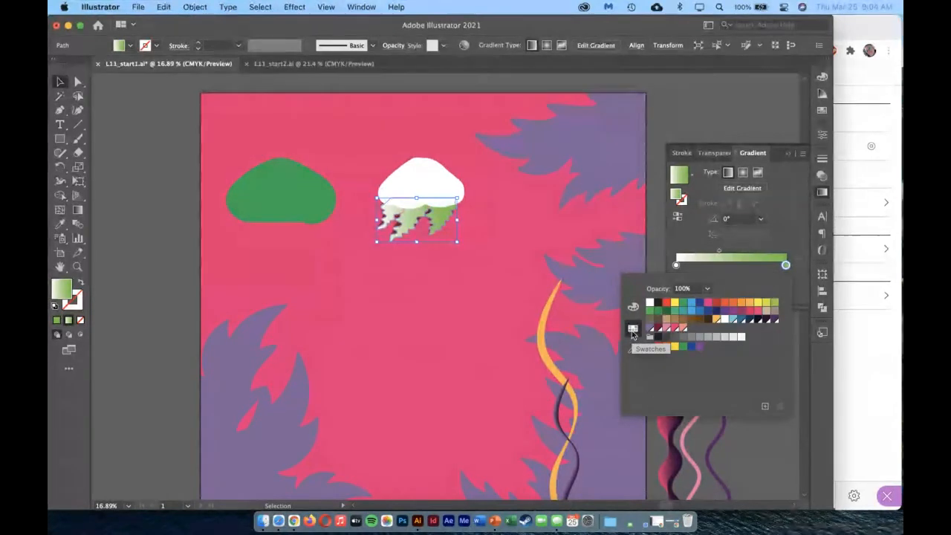
{"action": "left_click", "coordinate": [757, 311]}
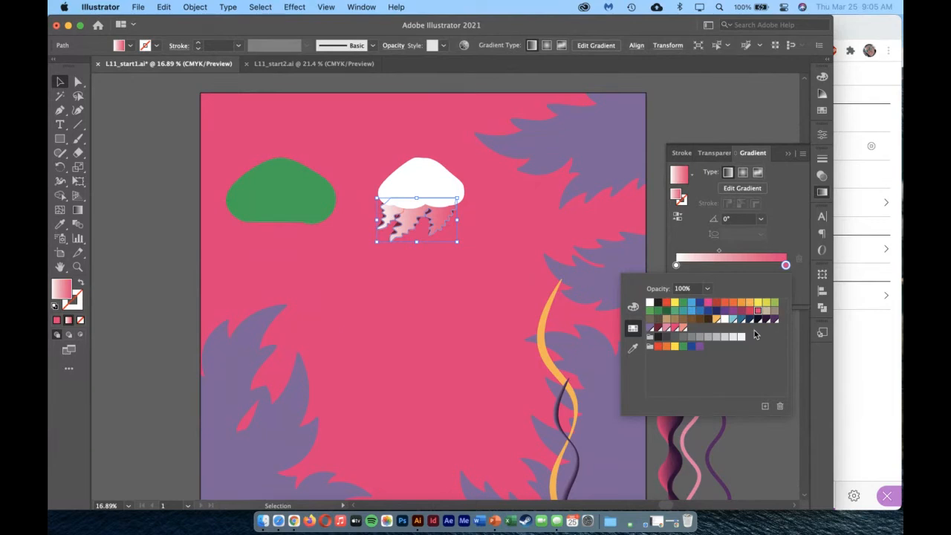
Change the gradient's white starting stop to the black swatch.
{"action": "left_click", "coordinate": [675, 267]}
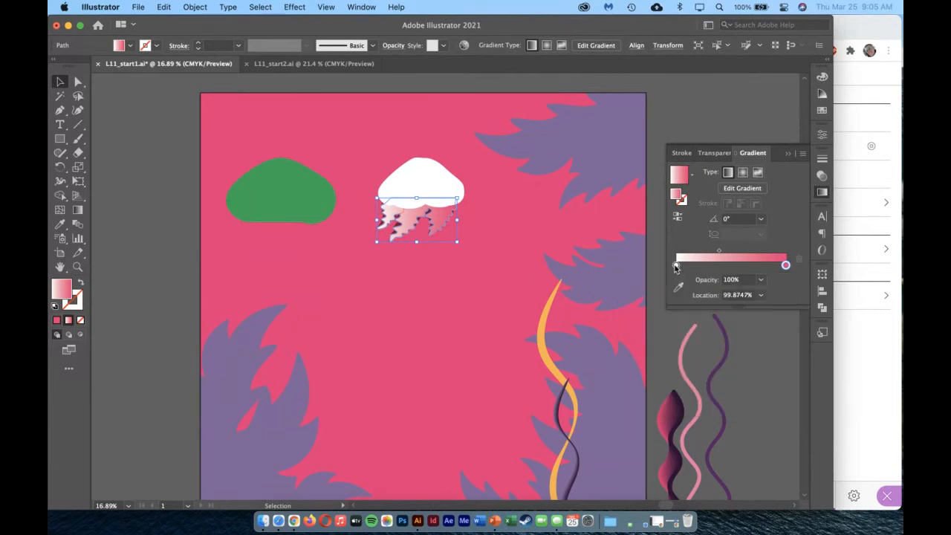
{"action": "double_click", "coordinate": [676, 265]}
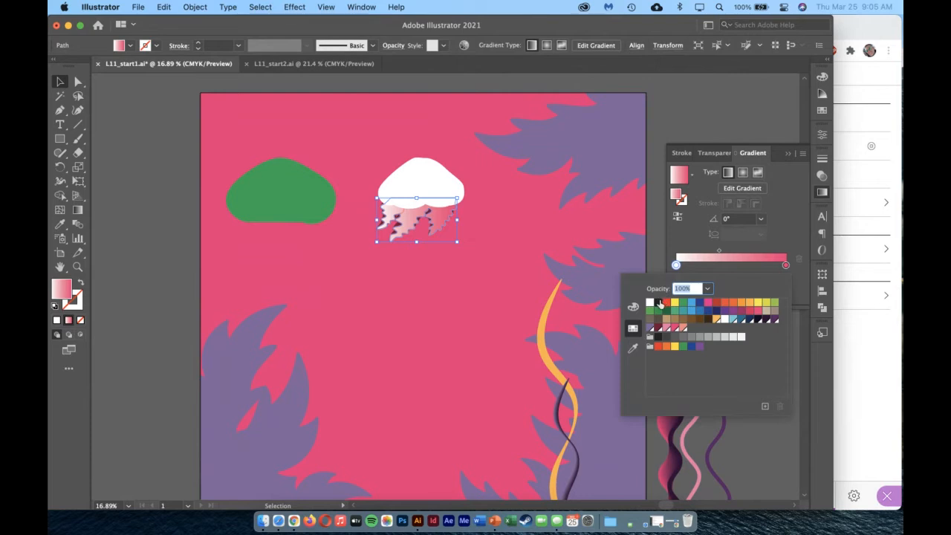
{"action": "left_click", "coordinate": [658, 304]}
{"action": "left_click", "coordinate": [741, 274]}
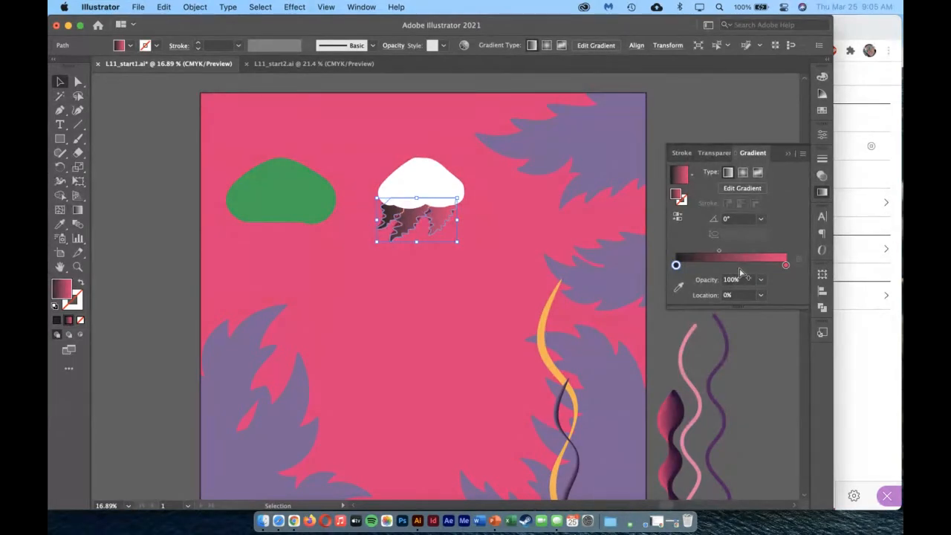
Try a gradient angle of 60° on the jagged shape and set it to 180°.
{"action": "left_click", "coordinate": [761, 220]}
{"action": "left_click", "coordinate": [773, 296]}
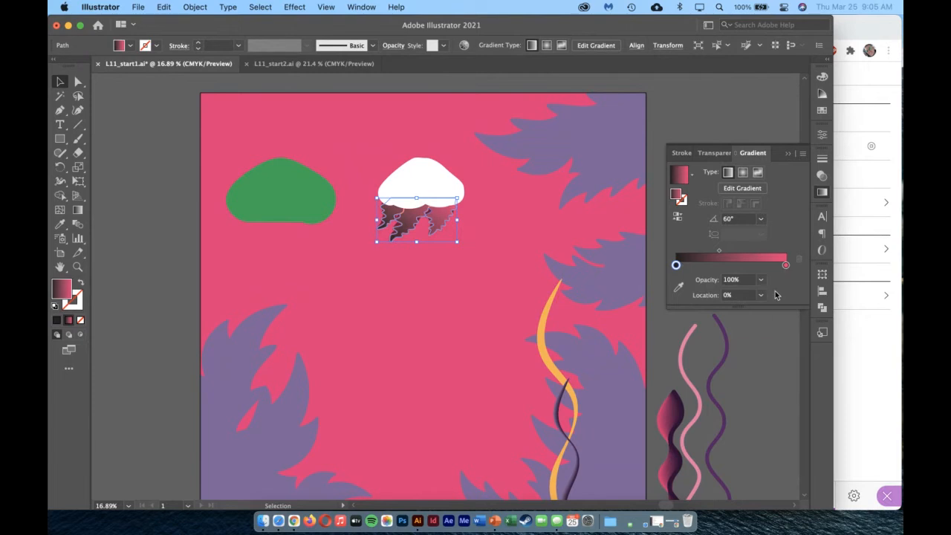
{"action": "left_click", "coordinate": [762, 220]}
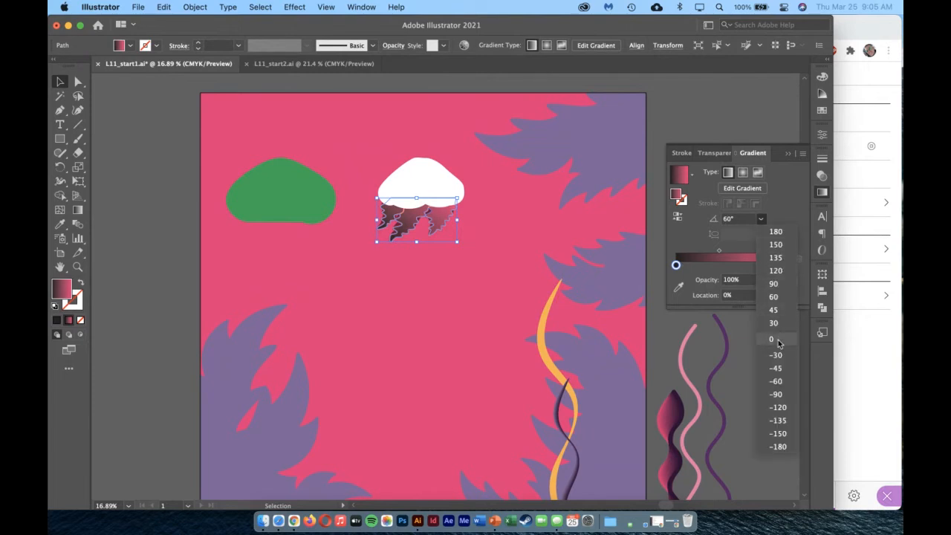
{"action": "left_click", "coordinate": [779, 232]}
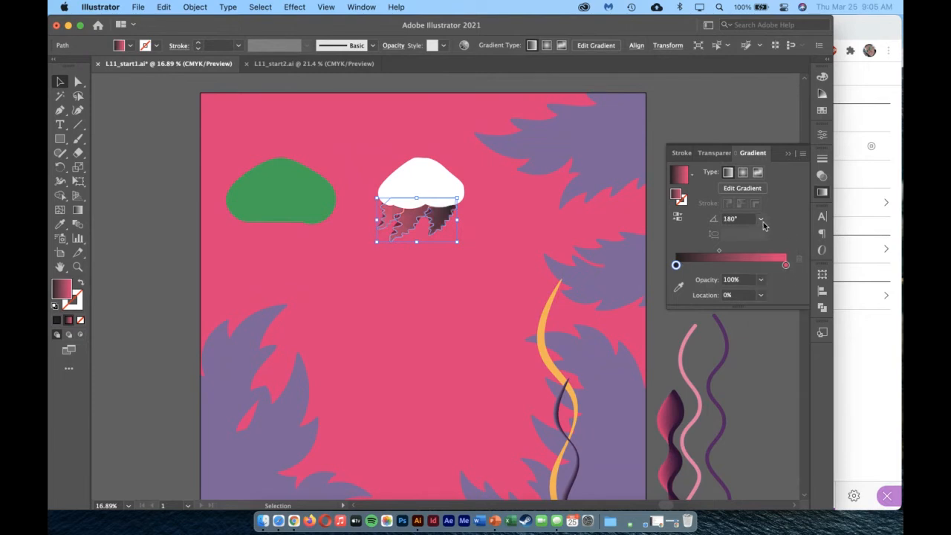
Set the tentacle gradient's angle to 90° and readjust its direction on the shape with the Gradient tool to about 84°.
{"action": "left_click", "coordinate": [762, 219]}
{"action": "left_click", "coordinate": [781, 285]}
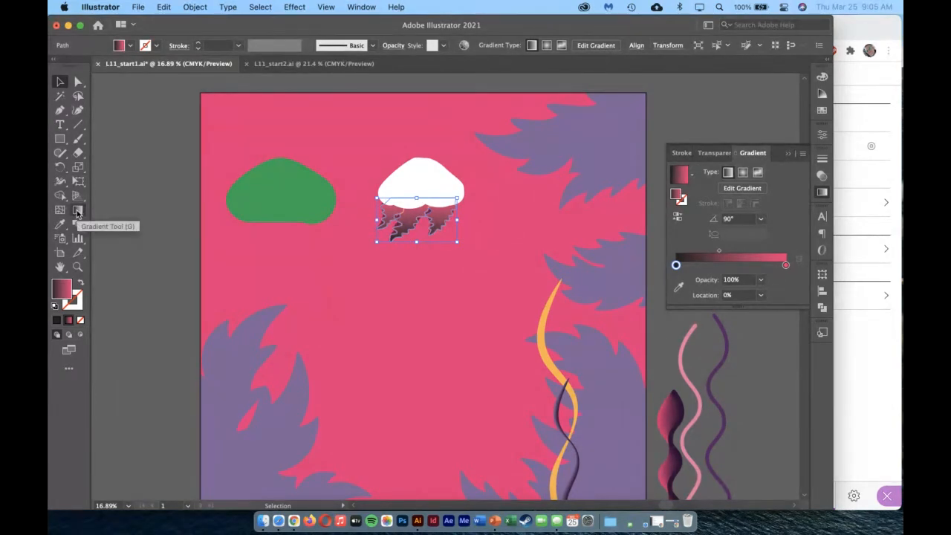
{"action": "left_click", "coordinate": [77, 213]}
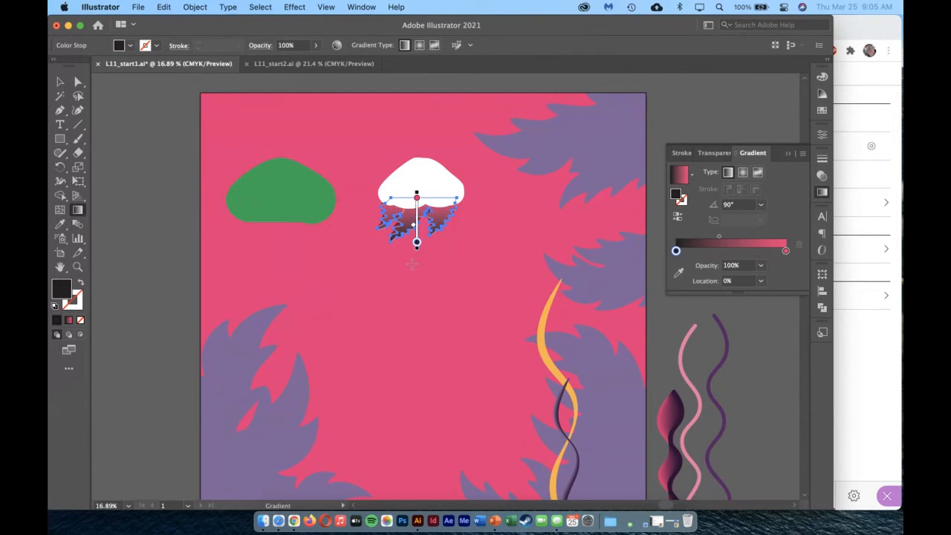
{"action": "mouse_move", "coordinate": [440, 182]}
{"action": "left_mouse_down"}
{"action": "mouse_move", "coordinate": [412, 223]}
{"action": "mouse_move", "coordinate": [371, 251]}
{"action": "mouse_move", "coordinate": [422, 226]}
{"action": "mouse_move", "coordinate": [388, 252]}
{"action": "mouse_move", "coordinate": [426, 177]}
{"action": "mouse_move", "coordinate": [416, 185]}
{"action": "mouse_move", "coordinate": [444, 194]}
{"action": "mouse_move", "coordinate": [409, 181]}
{"action": "mouse_move", "coordinate": [392, 182]}
{"action": "mouse_move", "coordinate": [396, 191]}
{"action": "mouse_move", "coordinate": [409, 177]}
{"action": "mouse_move", "coordinate": [402, 204]}
{"action": "left_mouse_up"}
{"action": "left_click_drag", "start_coordinate": [409, 286], "coordinate": [413, 256]}
{"action": "left_click_drag", "start_coordinate": [420, 178], "coordinate": [417, 209]}
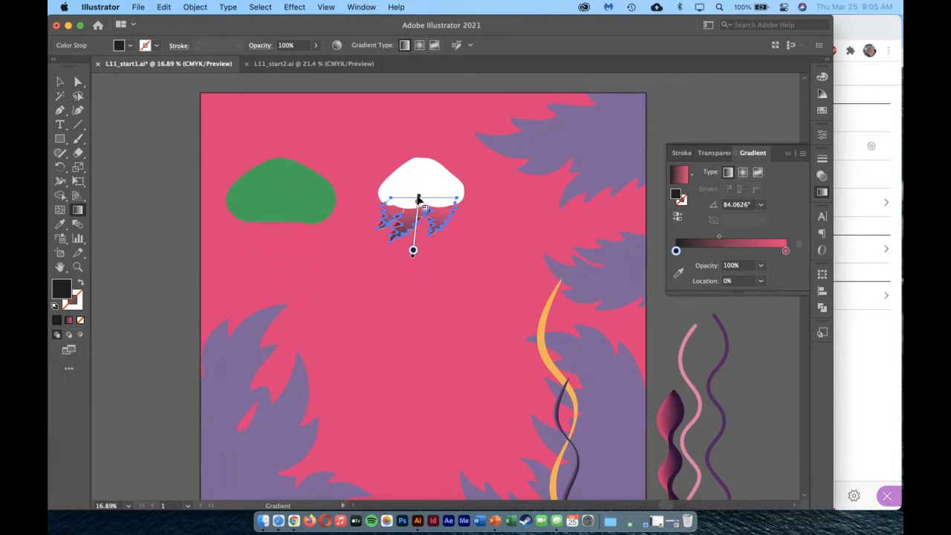
Move the pink stop on the tentacle gradient to a location of about 86% and deselect the shape.
{"action": "left_click", "coordinate": [418, 207]}
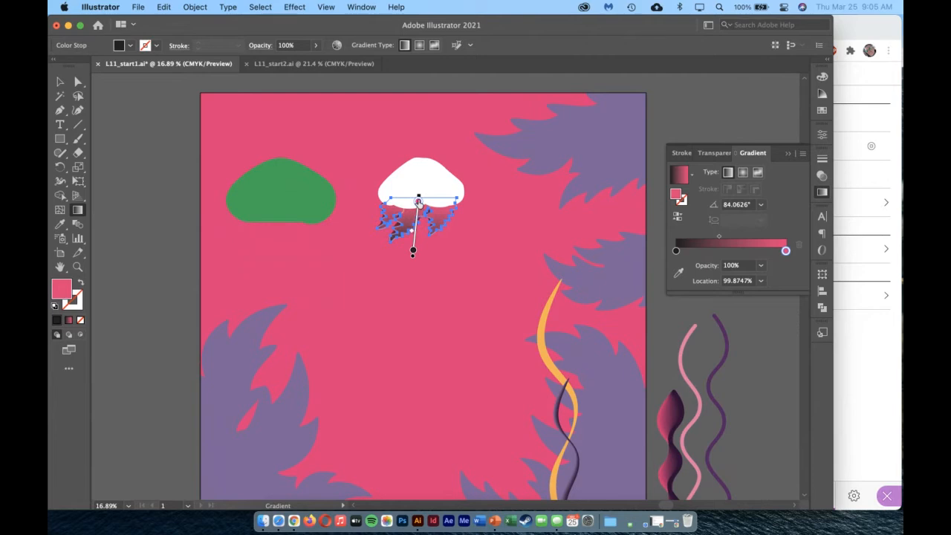
{"action": "left_click", "coordinate": [418, 202]}
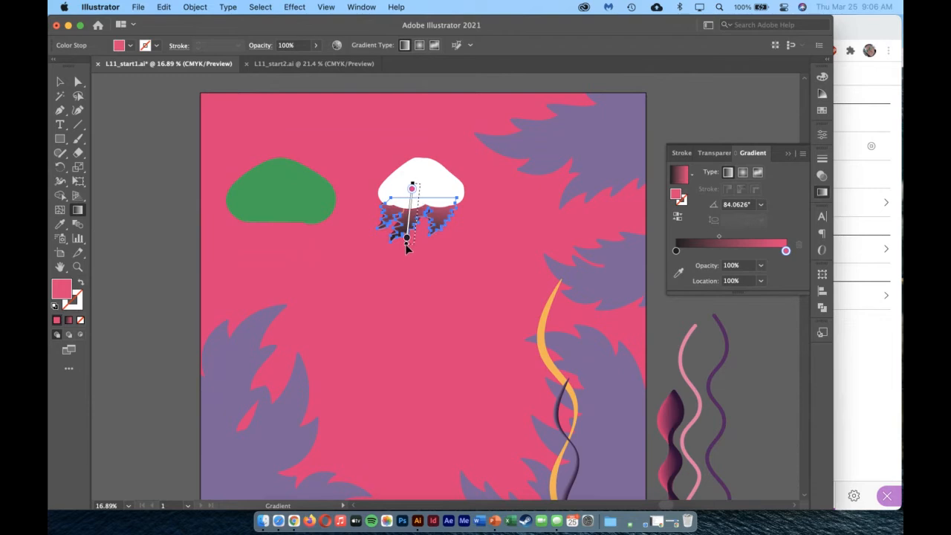
{"action": "left_click_drag", "start_coordinate": [420, 195], "coordinate": [418, 201]}
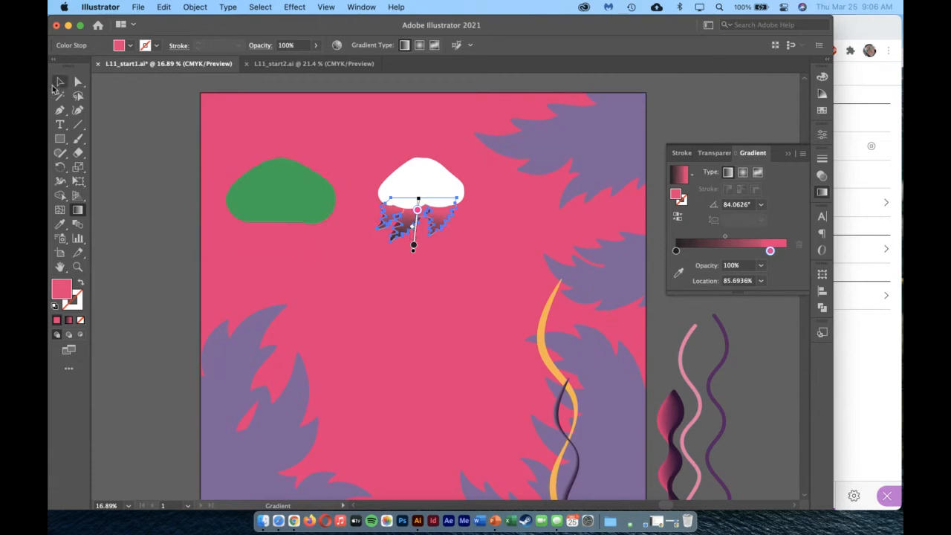
{"action": "left_click", "coordinate": [61, 81]}
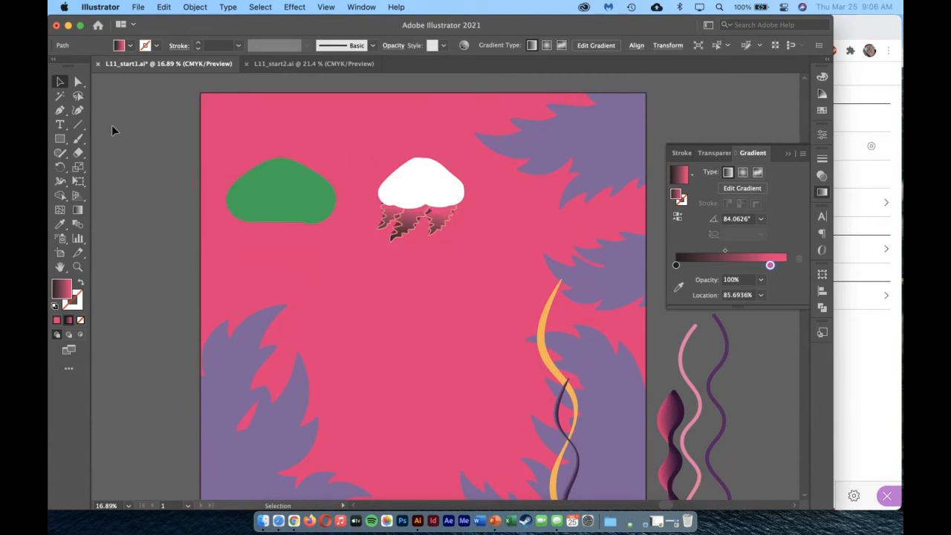
{"action": "left_click", "coordinate": [298, 284]}
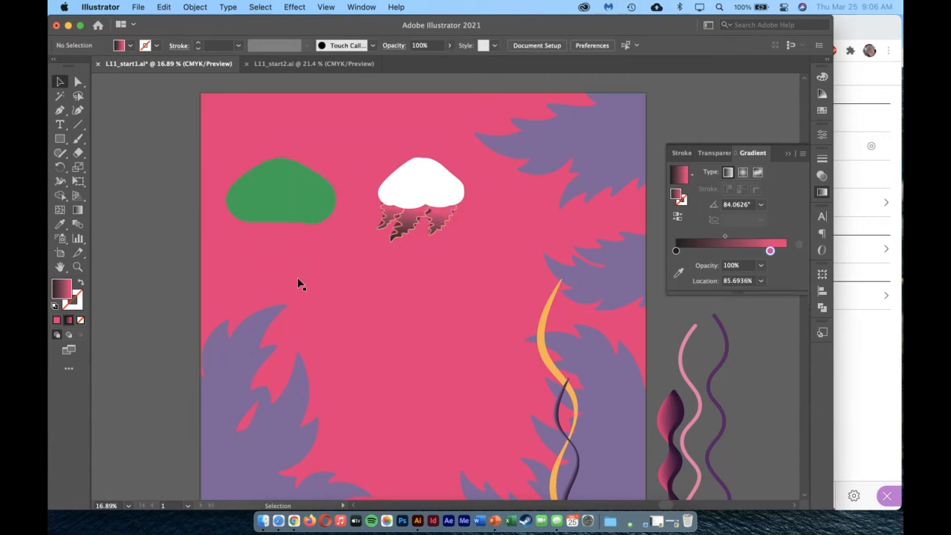
Save the black-to-pink gradient as a swatch and apply it to the stroke of the yellow wavy line.
{"action": "left_click", "coordinate": [820, 111]}
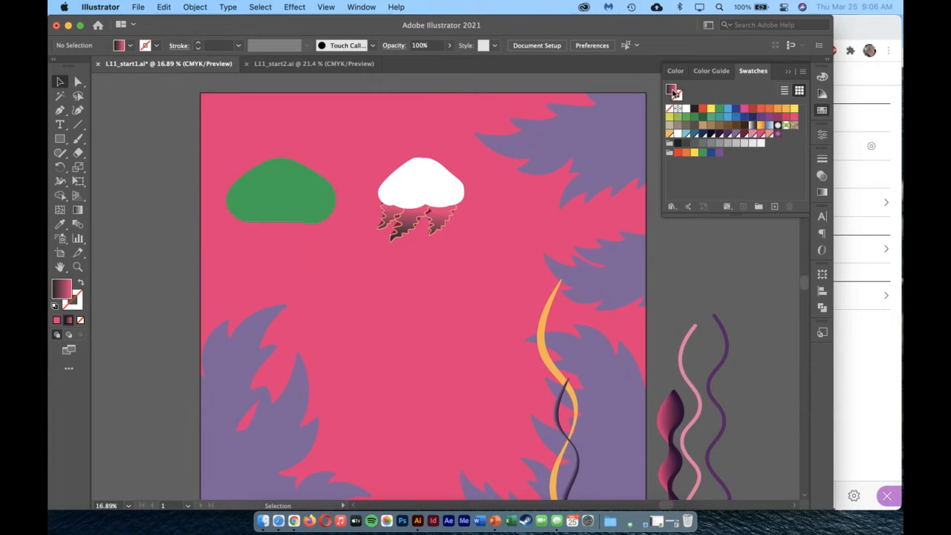
{"action": "left_click_drag", "start_coordinate": [671, 90], "coordinate": [787, 138]}
{"action": "left_click", "coordinate": [542, 318]}
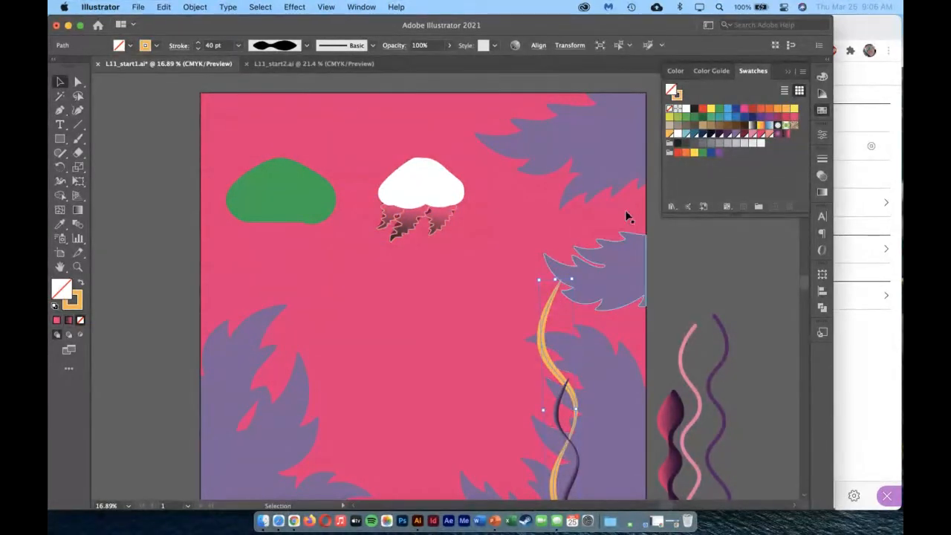
{"action": "left_click", "coordinate": [679, 97]}
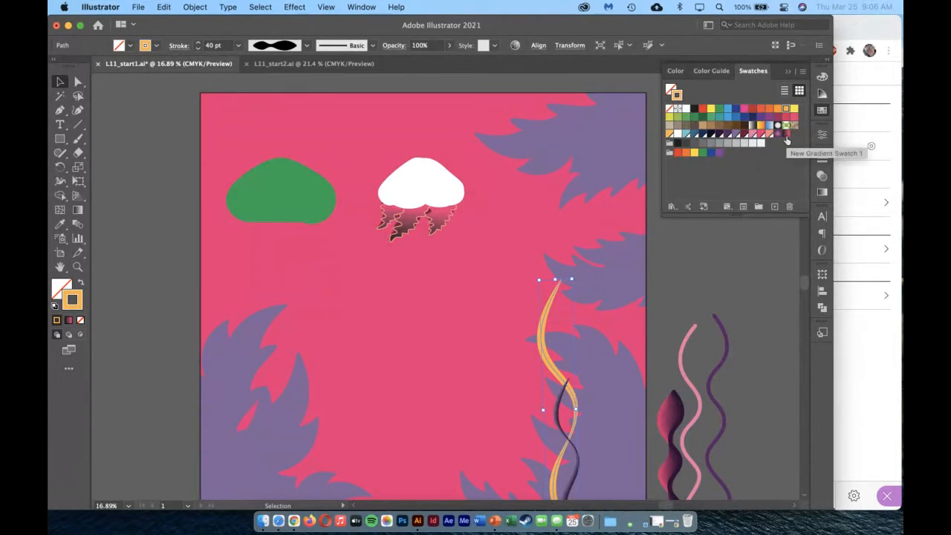
{"action": "left_click", "coordinate": [785, 134]}
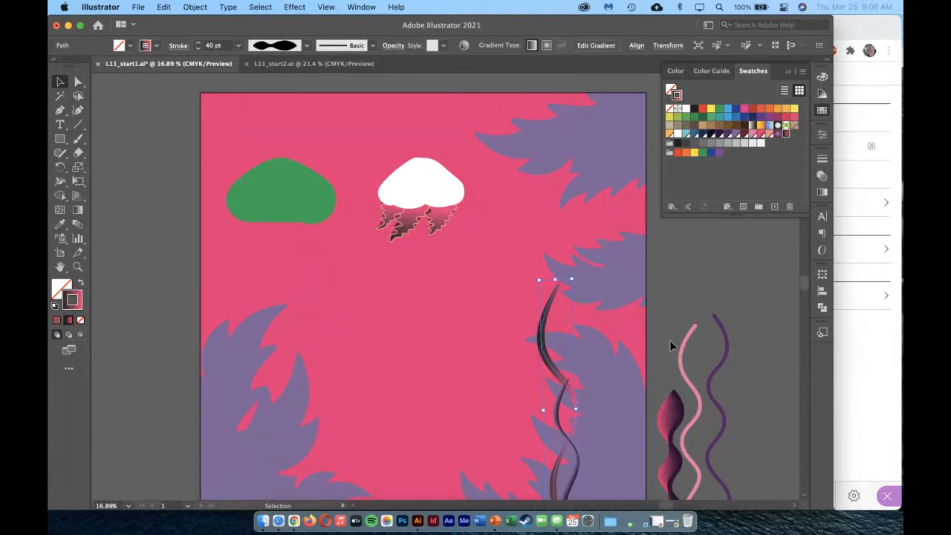
Try applying the wavy line's gradient along and within its stroke, and settle on applying it across the stroke.
{"action": "scroll", "coordinate": [632, 346], "scroll_direction": "down", "scroll_amount": 3}
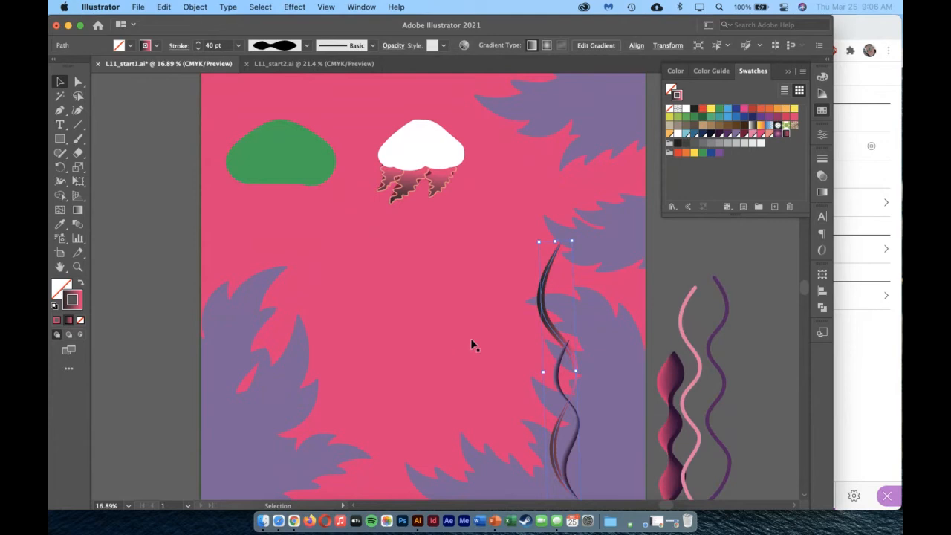
{"action": "left_click", "coordinate": [821, 193]}
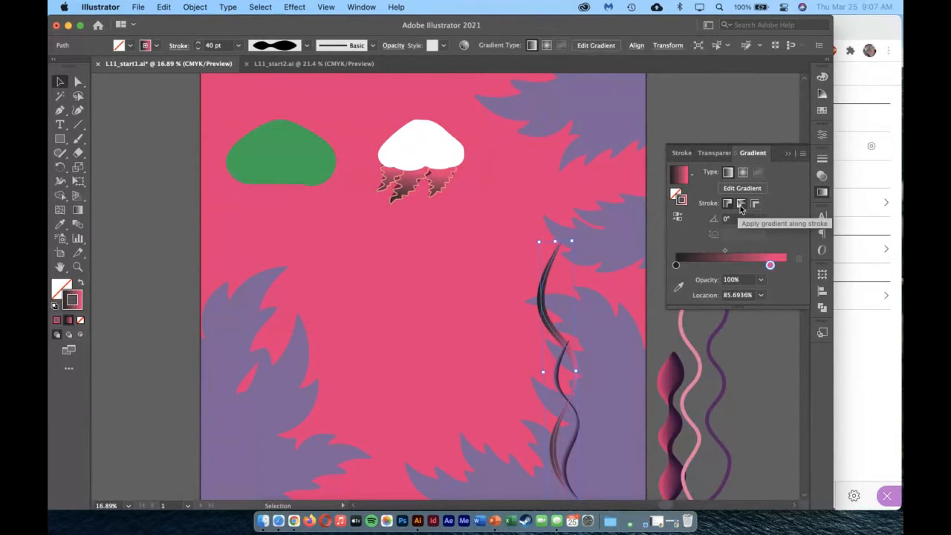
{"action": "left_click", "coordinate": [740, 206]}
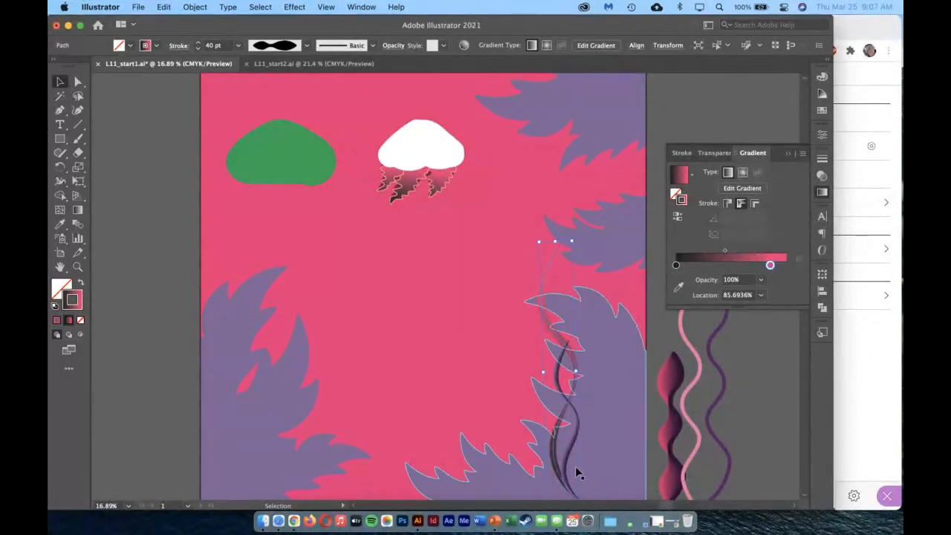
{"action": "left_click", "coordinate": [756, 205]}
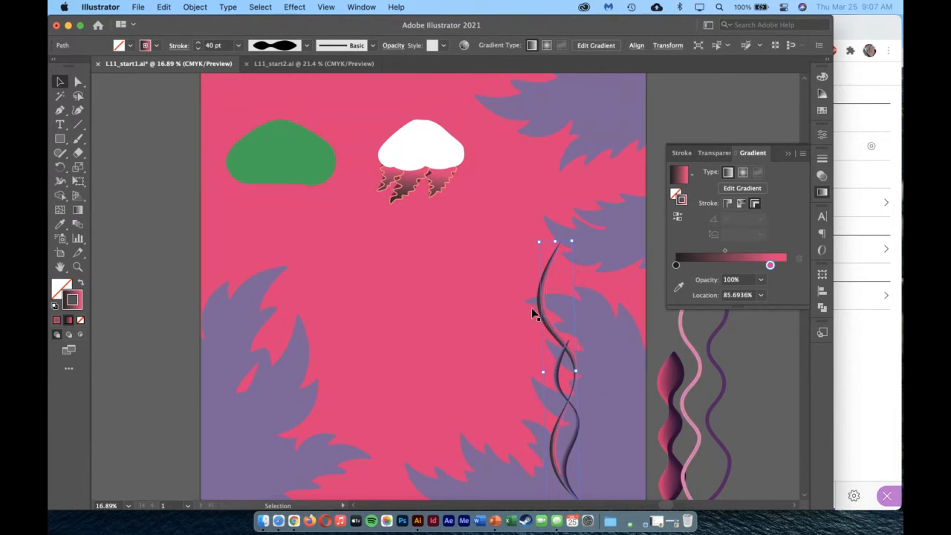
{"action": "left_click", "coordinate": [741, 205]}
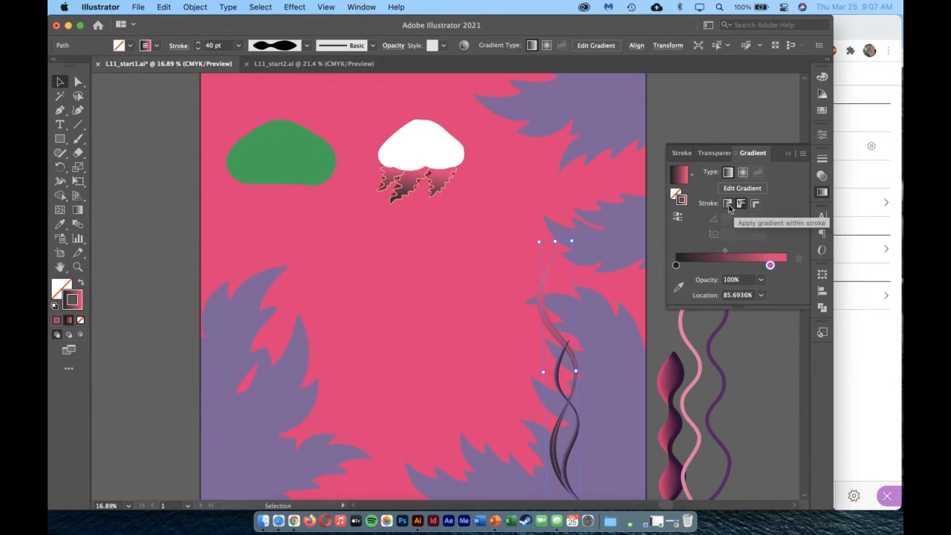
{"action": "left_click", "coordinate": [727, 204]}
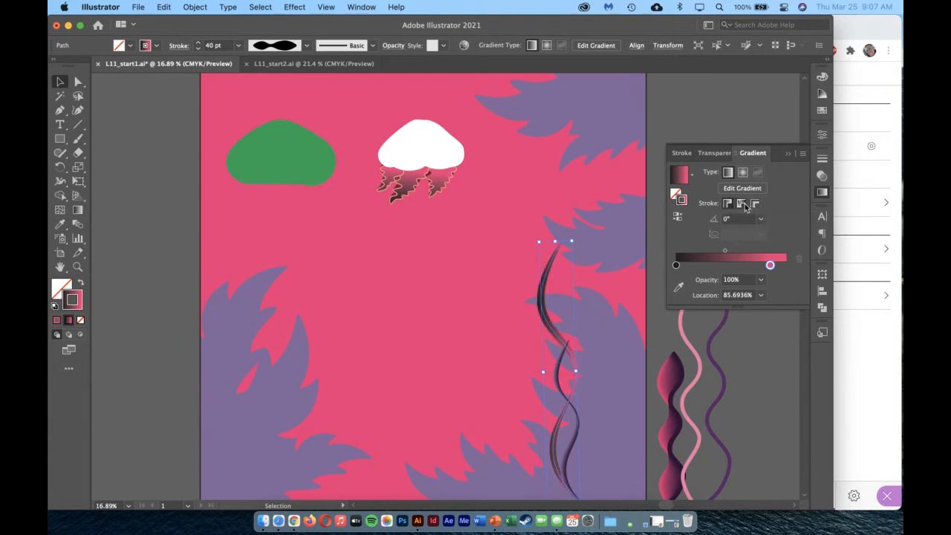
{"action": "left_click", "coordinate": [756, 205]}
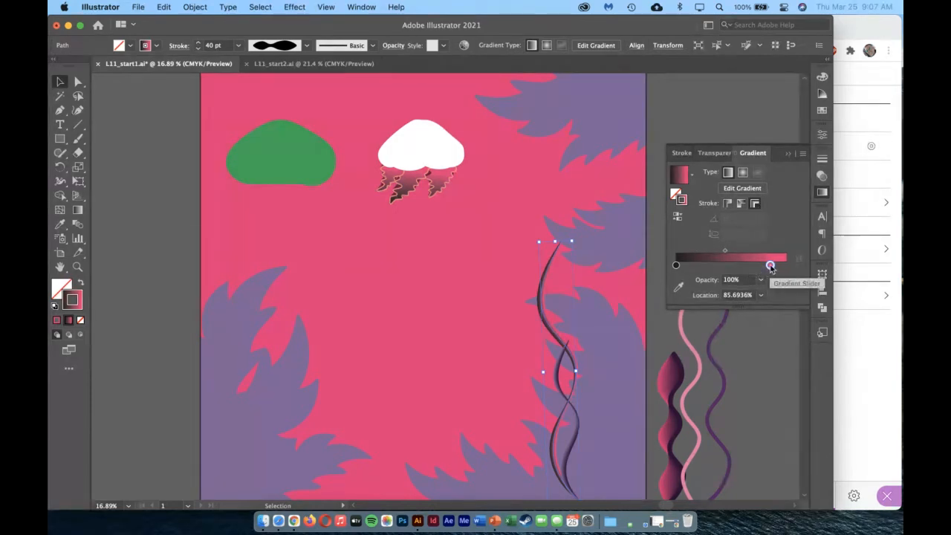
Adjust the midpoint of the wavy line's stroke gradient and move its pink stop to a location of about 95%.
{"action": "mouse_move", "coordinate": [770, 265]}
{"action": "left_mouse_down"}
{"action": "mouse_move", "coordinate": [786, 266]}
{"action": "mouse_move", "coordinate": [744, 254]}
{"action": "left_mouse_up"}
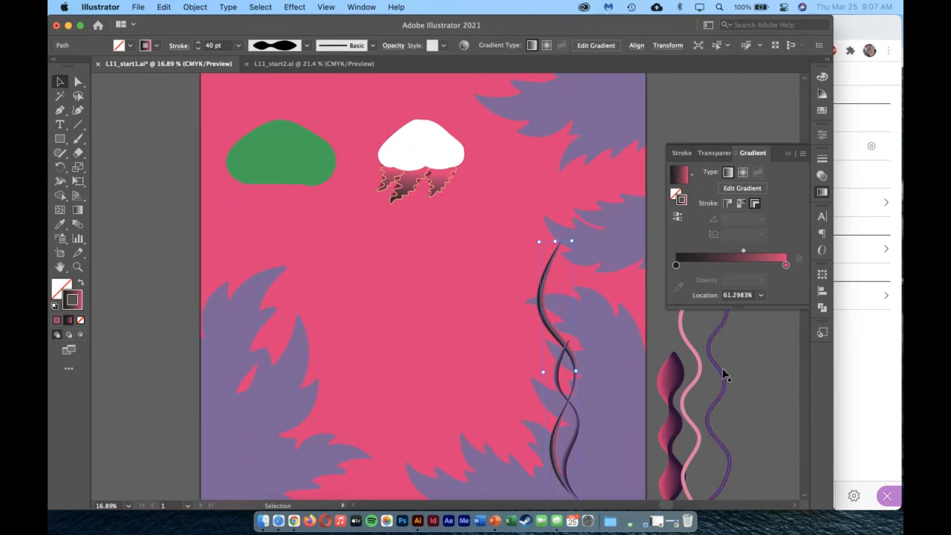
{"action": "left_click", "coordinate": [755, 408]}
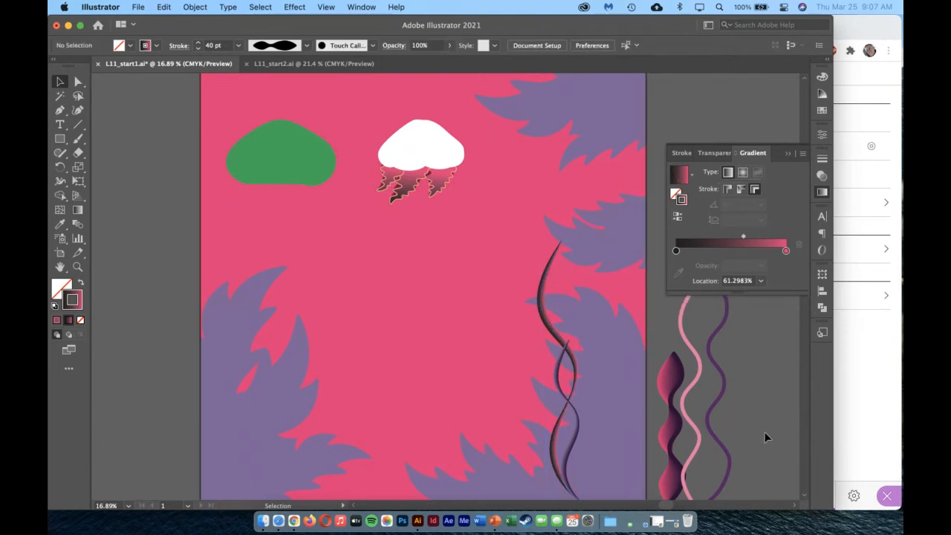
{"action": "left_click", "coordinate": [547, 282]}
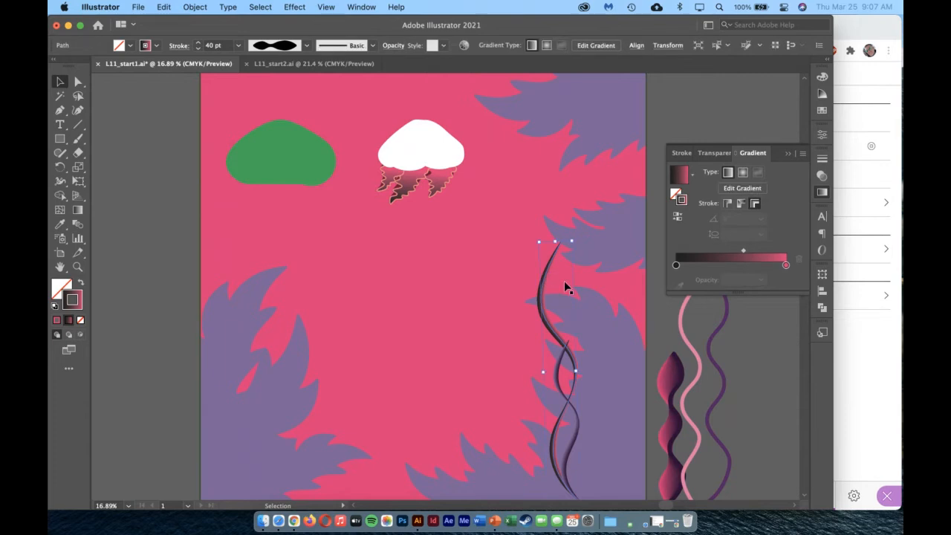
{"action": "left_click_drag", "start_coordinate": [746, 254], "coordinate": [725, 253]}
{"action": "left_click_drag", "start_coordinate": [786, 266], "coordinate": [779, 265]}
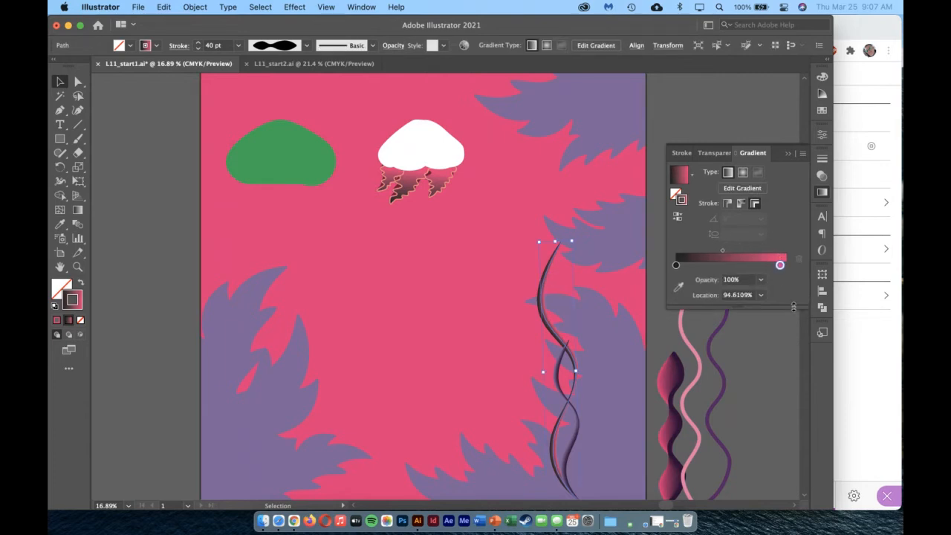
{"action": "left_click", "coordinate": [779, 355]}
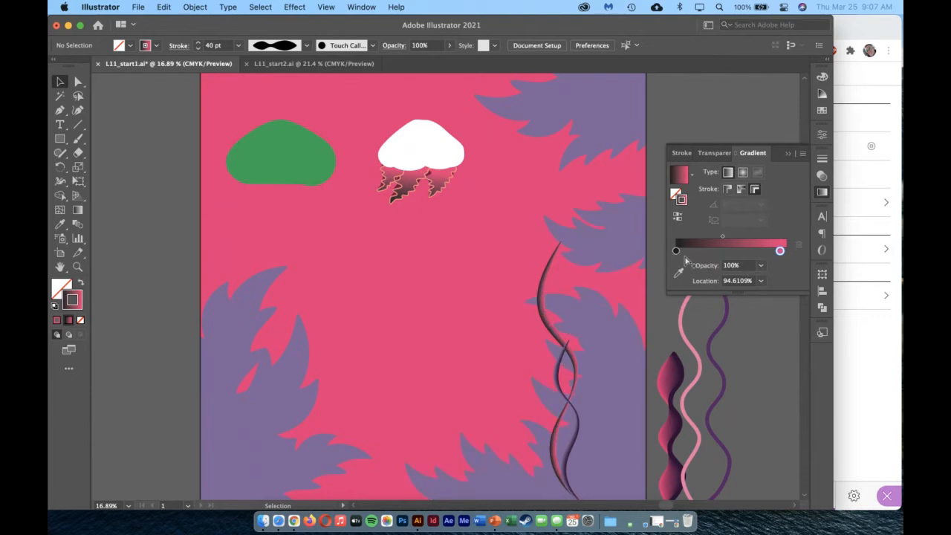
Try a three-stop gradient with nothing selected, with black at about 58% and a new magenta-purple stop at about 10%.
{"action": "left_click_drag", "start_coordinate": [676, 250], "coordinate": [736, 251]}
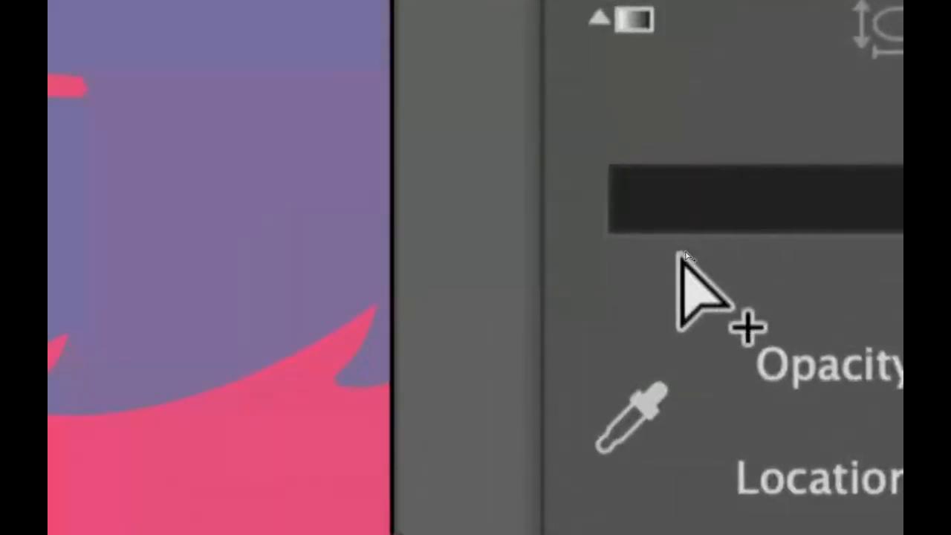
{"action": "left_click", "coordinate": [688, 255]}
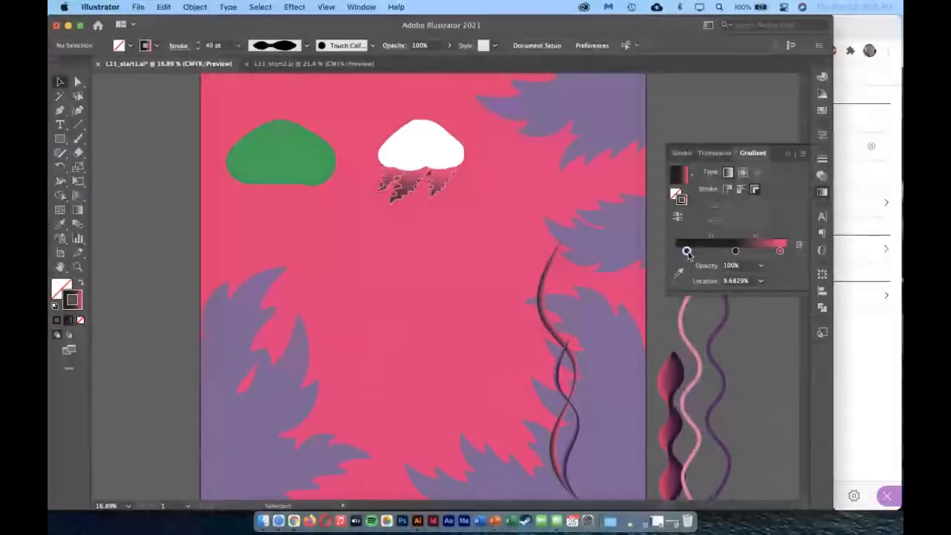
{"action": "double_click", "coordinate": [686, 252]}
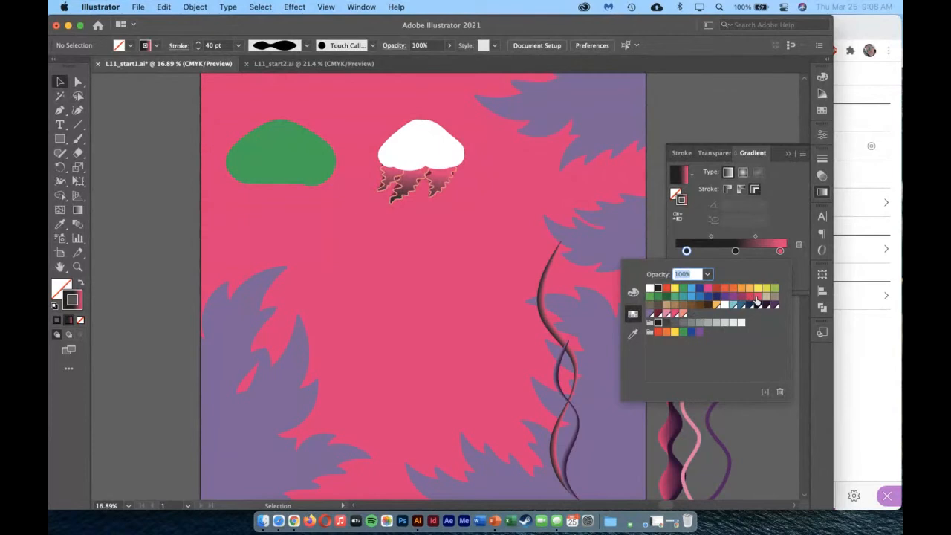
{"action": "left_click", "coordinate": [757, 297]}
{"action": "left_click", "coordinate": [748, 297]}
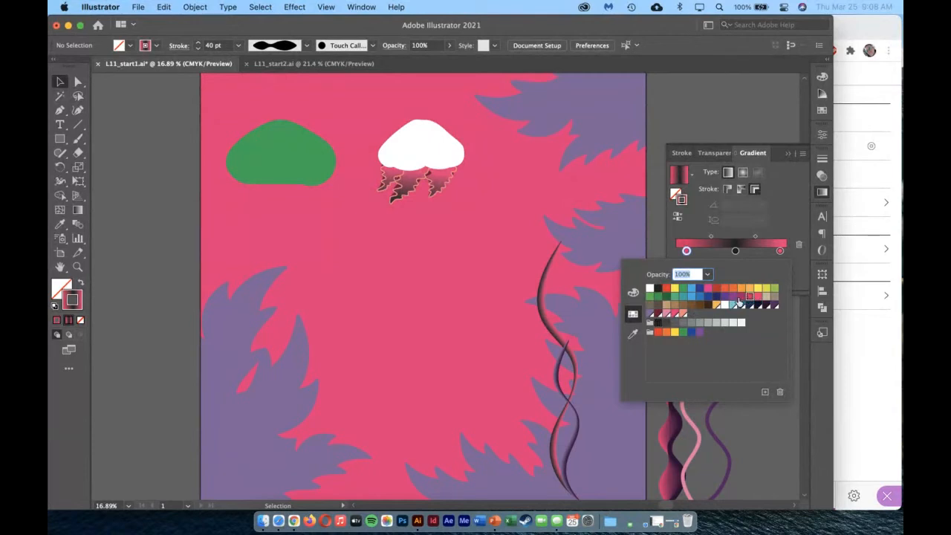
{"action": "left_click", "coordinate": [738, 297]}
{"action": "left_click", "coordinate": [735, 229]}
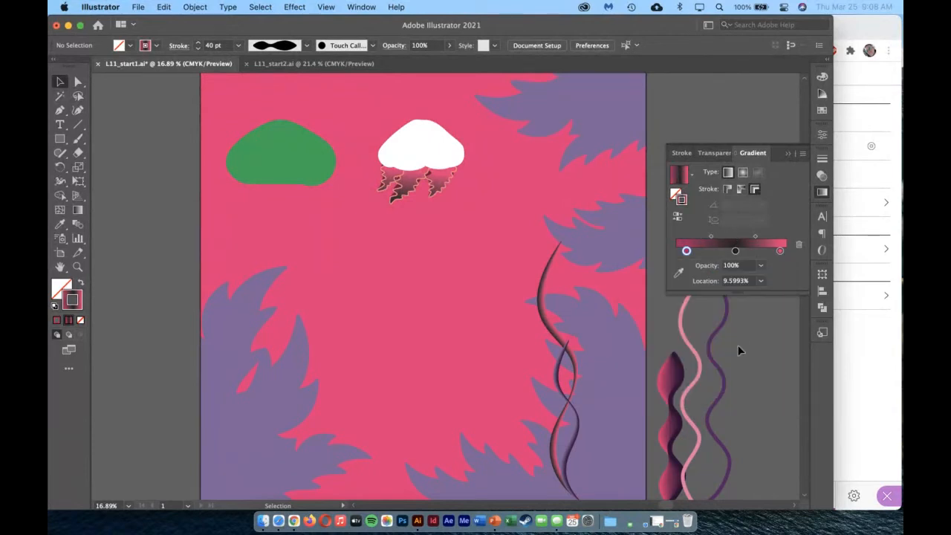
{"action": "left_click_drag", "start_coordinate": [735, 251], "coordinate": [739, 251]}
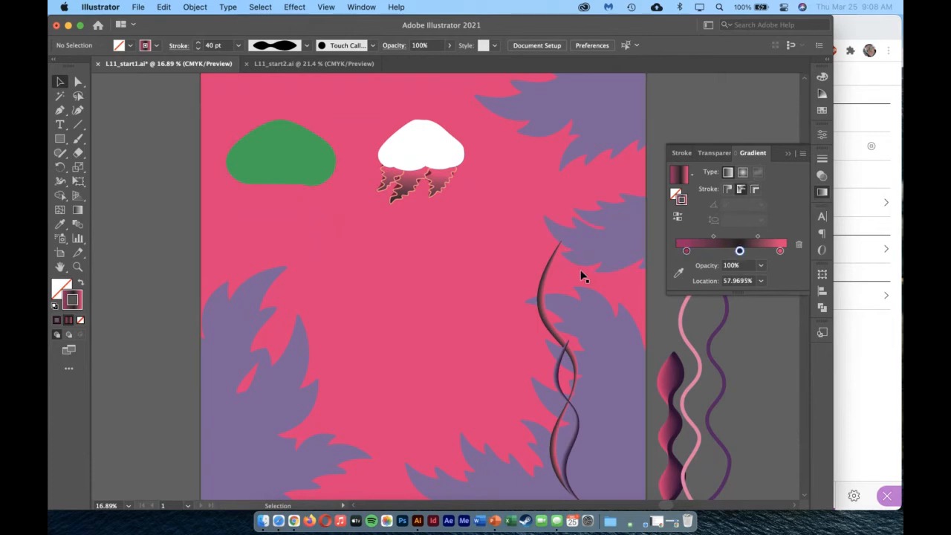
Move the black stop toward the middle of the wavy line's stroke gradient and add a purple stop at about 5%.
{"action": "left_click", "coordinate": [545, 276]}
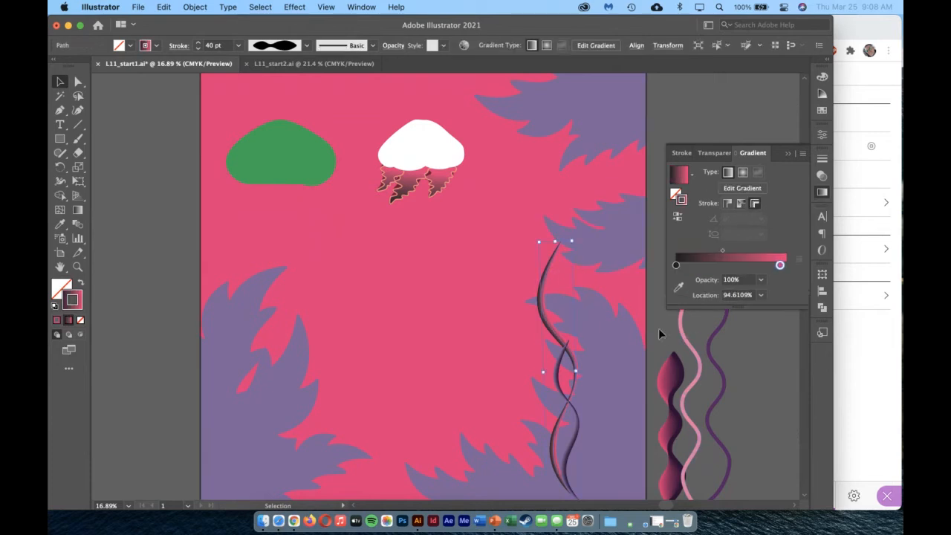
{"action": "left_click_drag", "start_coordinate": [677, 268], "coordinate": [724, 265]}
{"action": "double_click", "coordinate": [681, 266]}
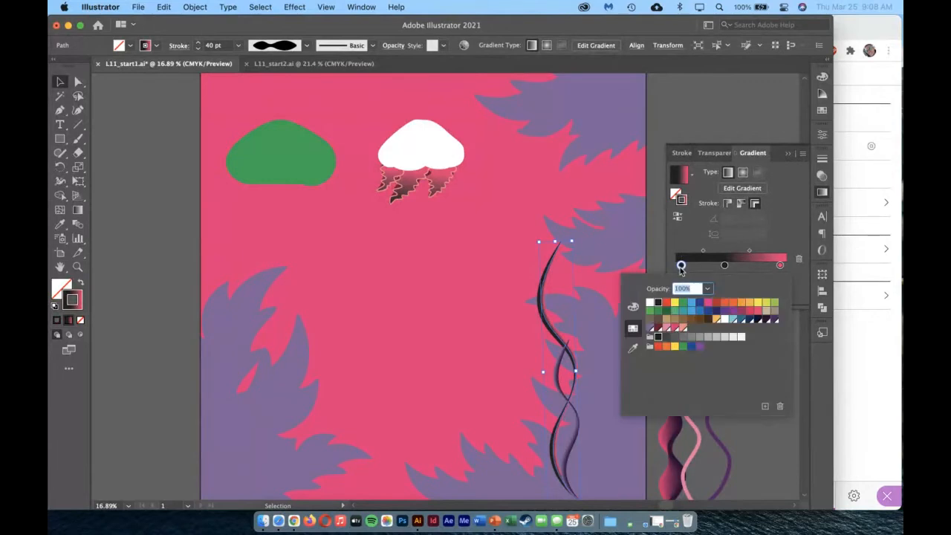
{"action": "left_click", "coordinate": [733, 310]}
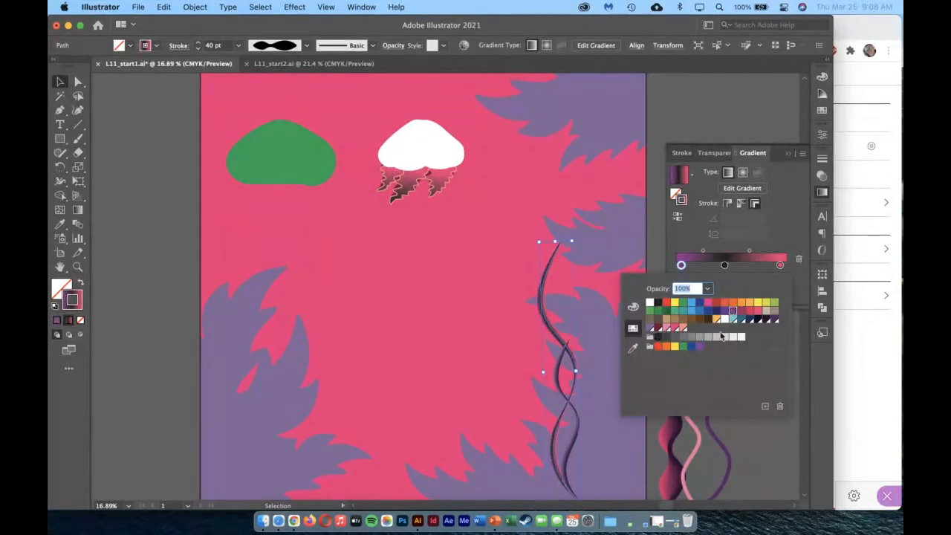
{"action": "left_click", "coordinate": [681, 233]}
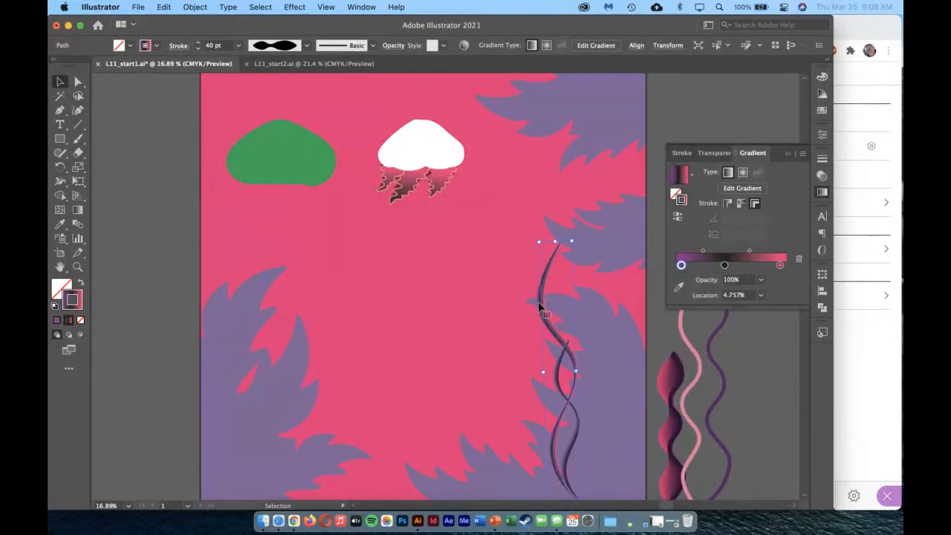
{"action": "left_click", "coordinate": [77, 267]}
{"action": "left_click_drag", "start_coordinate": [501, 261], "coordinate": [707, 338]}
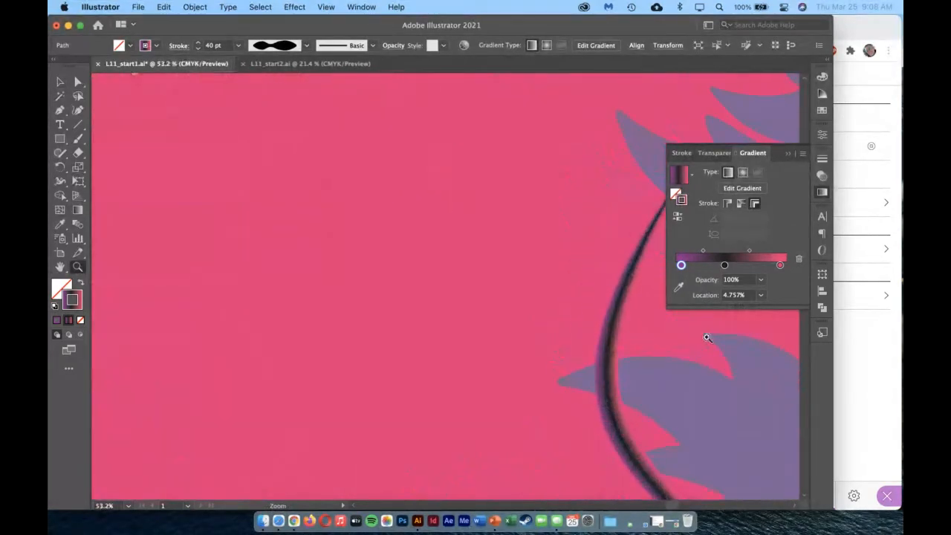
Move the purple and pink stops to the ends of the wavy line's stroke gradient, center the black stop and adjust both midpoints.
{"action": "left_click", "coordinate": [60, 81]}
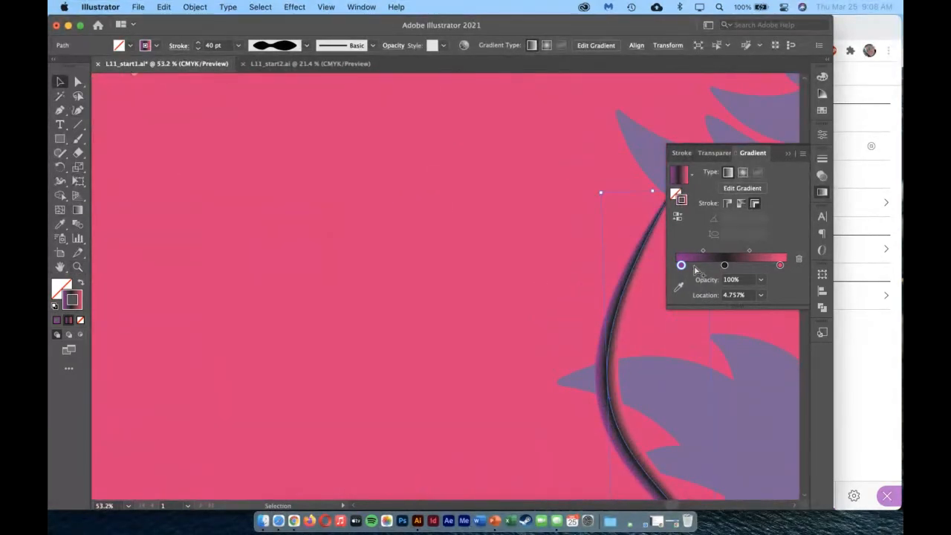
{"action": "left_click_drag", "start_coordinate": [724, 265], "coordinate": [785, 265]}
{"action": "mouse_move", "coordinate": [681, 265]}
{"action": "left_mouse_down"}
{"action": "mouse_move", "coordinate": [708, 251]}
{"action": "mouse_move", "coordinate": [750, 254]}
{"action": "left_mouse_up"}
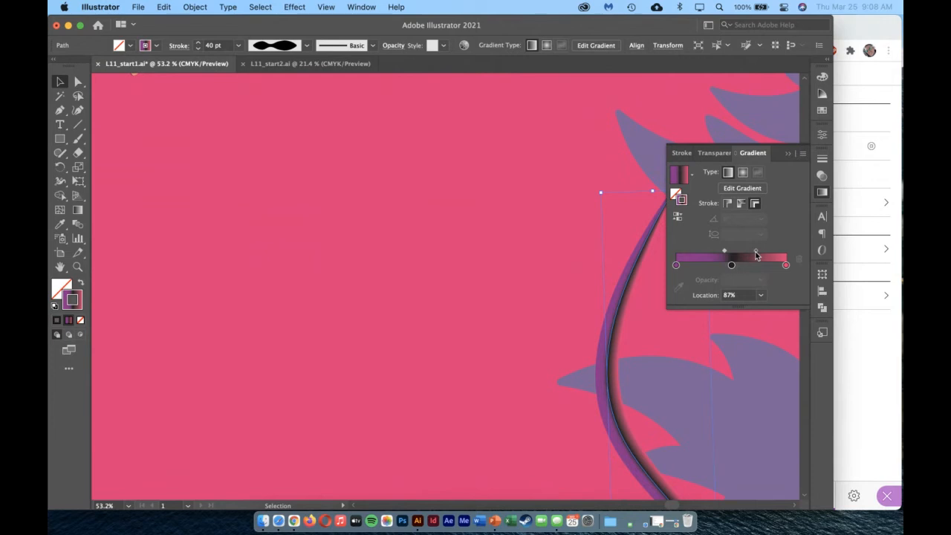
{"action": "left_click_drag", "start_coordinate": [725, 253], "coordinate": [746, 252]}
{"action": "left_click", "coordinate": [756, 253]}
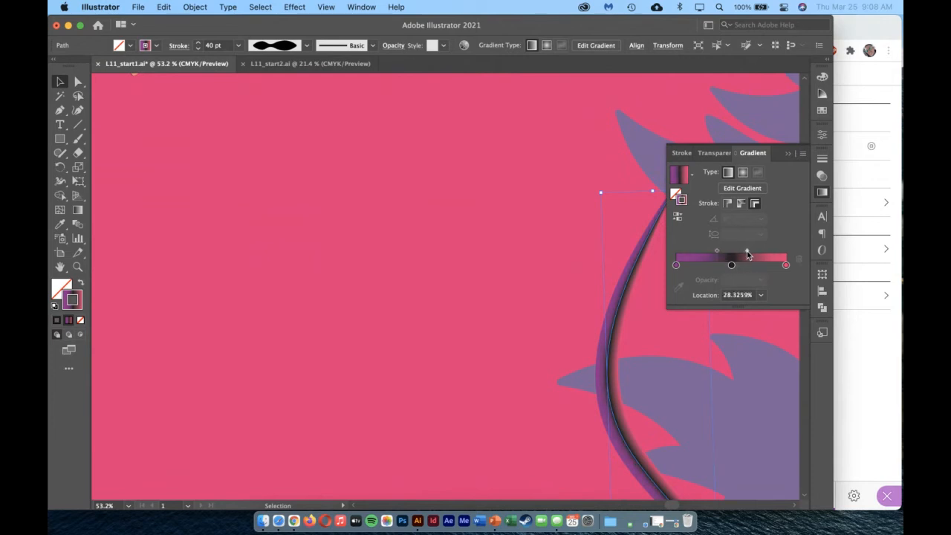
Apply a radial gradient to the background rectangle's fill and spread both midpoints farther from the black stop.
{"action": "left_click", "coordinate": [535, 312]}
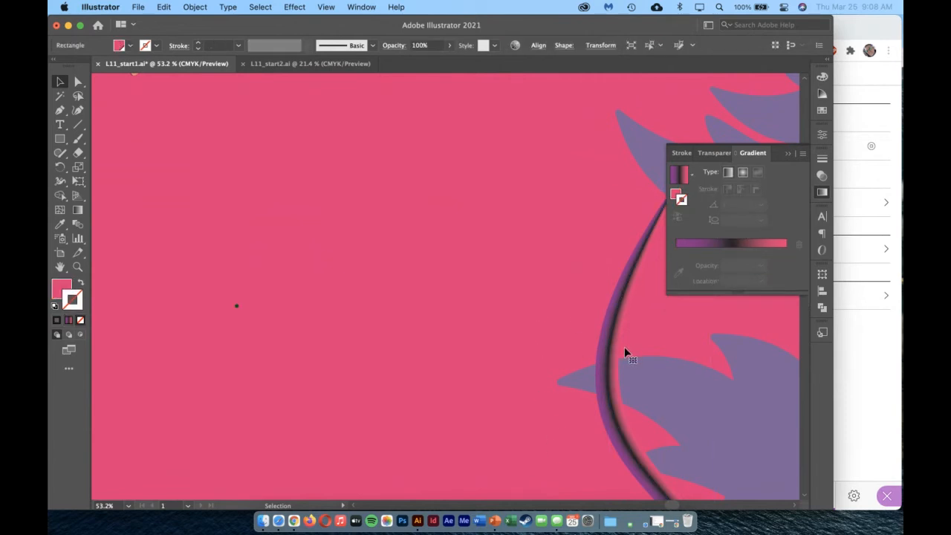
{"action": "double_click", "coordinate": [67, 266]}
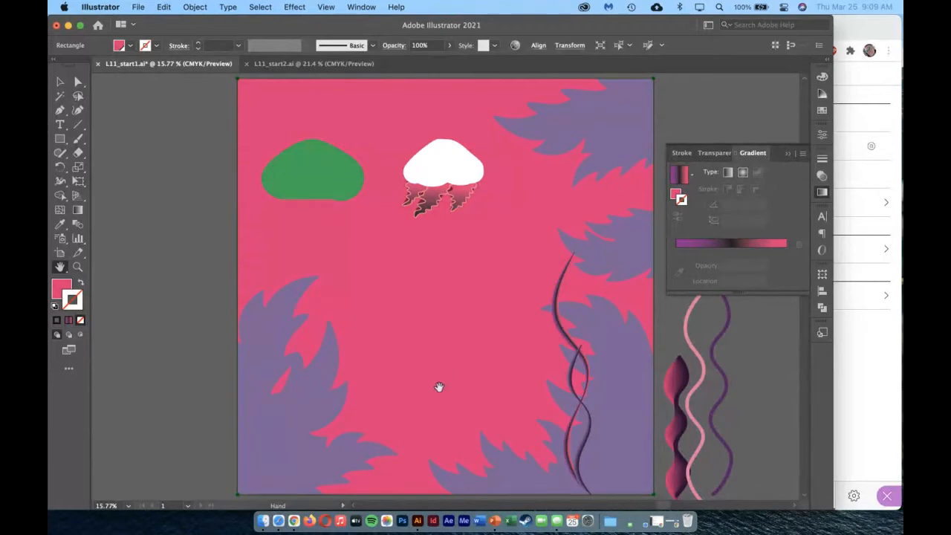
{"action": "left_click", "coordinate": [62, 81]}
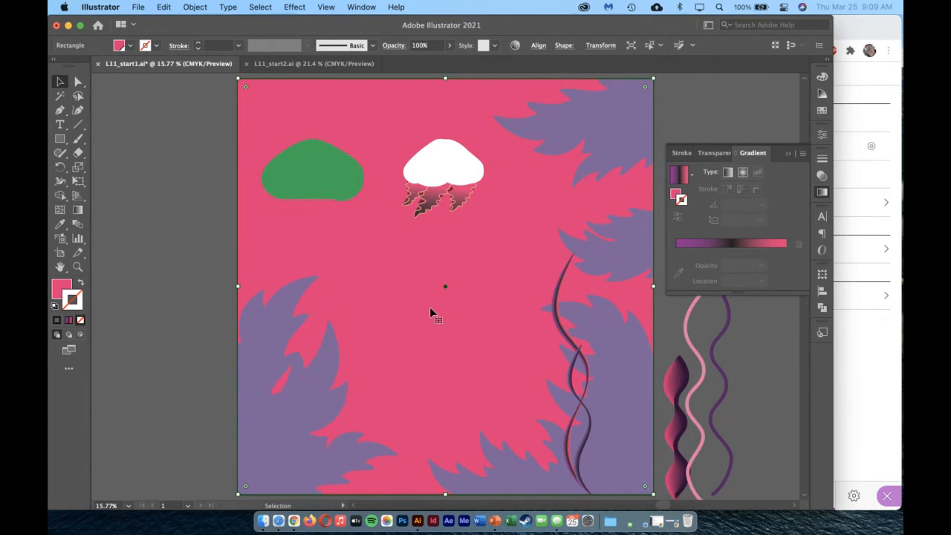
{"action": "scroll", "coordinate": [414, 111], "scroll_direction": "up", "scroll_amount": 1}
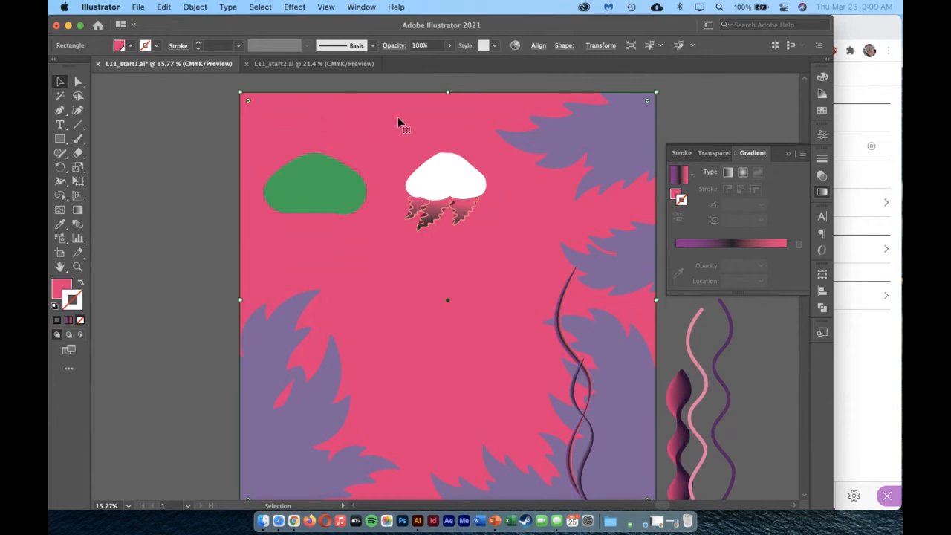
{"action": "left_click", "coordinate": [682, 203]}
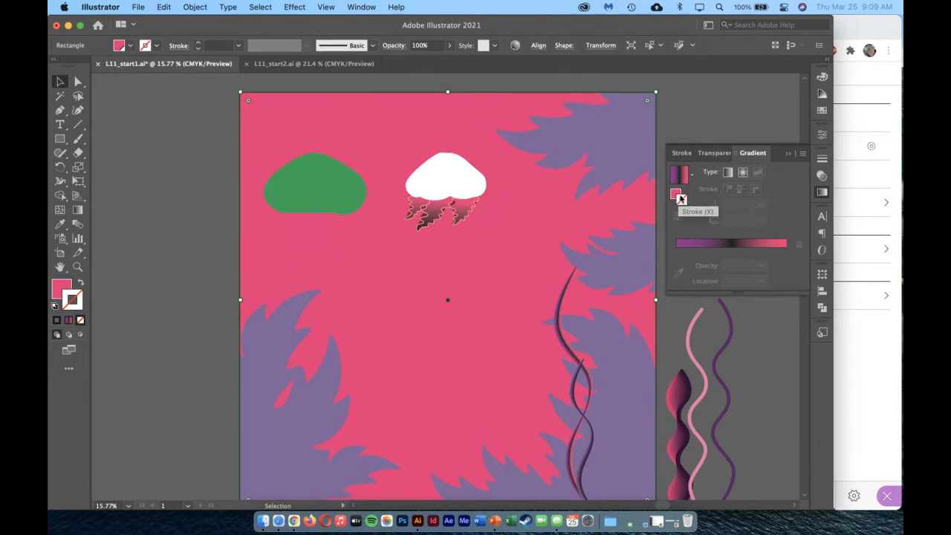
{"action": "left_click", "coordinate": [676, 195]}
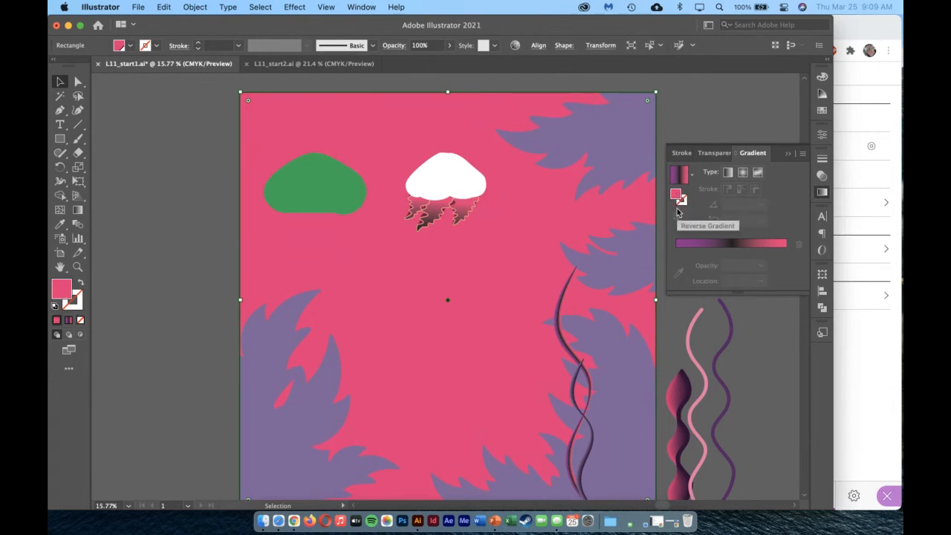
{"action": "left_click", "coordinate": [742, 173]}
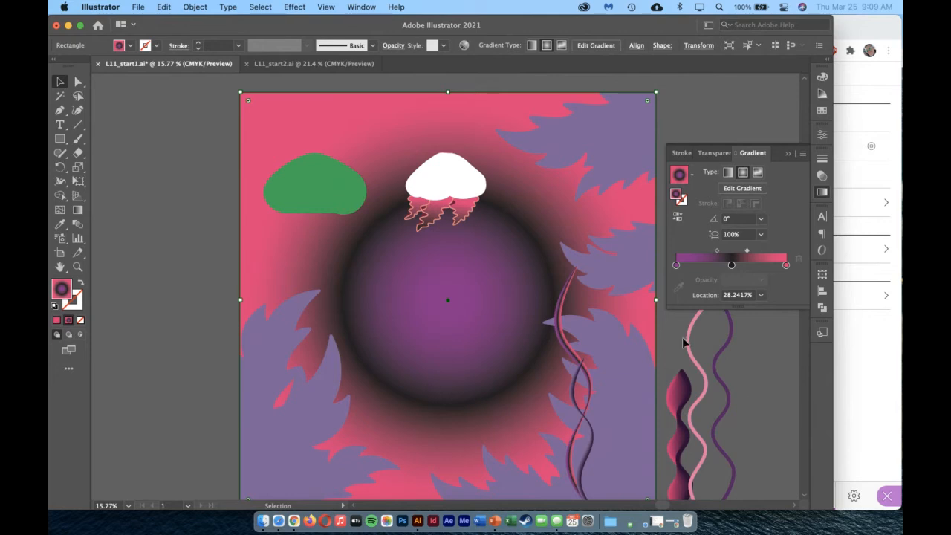
{"action": "left_click_drag", "start_coordinate": [717, 253], "coordinate": [763, 256]}
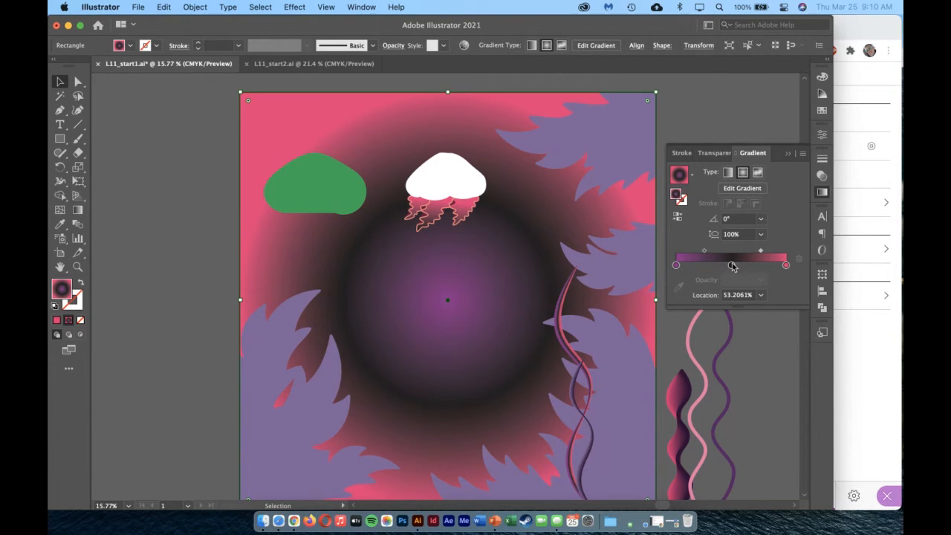
Recolor the background gradient's outer stop black and its middle stop Dark blue.
{"action": "double_click", "coordinate": [785, 264]}
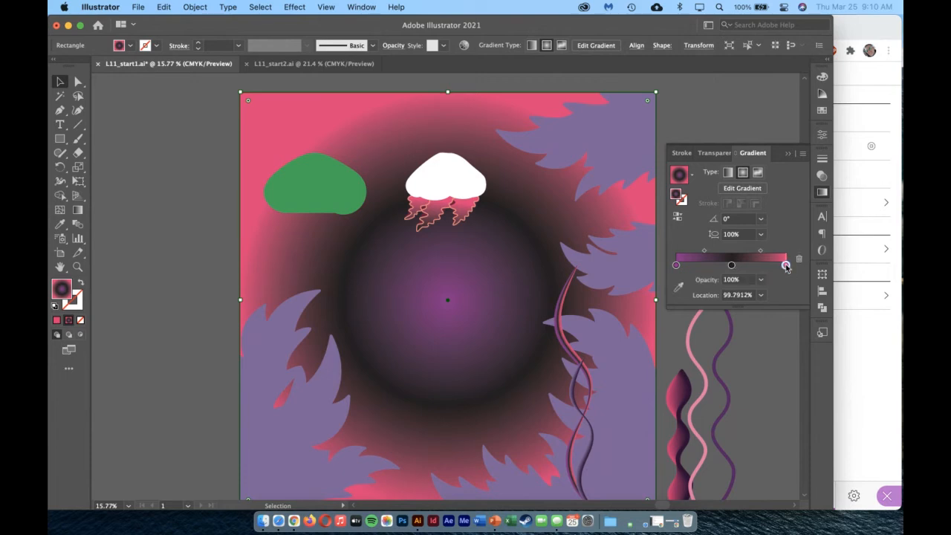
{"action": "left_click", "coordinate": [657, 303]}
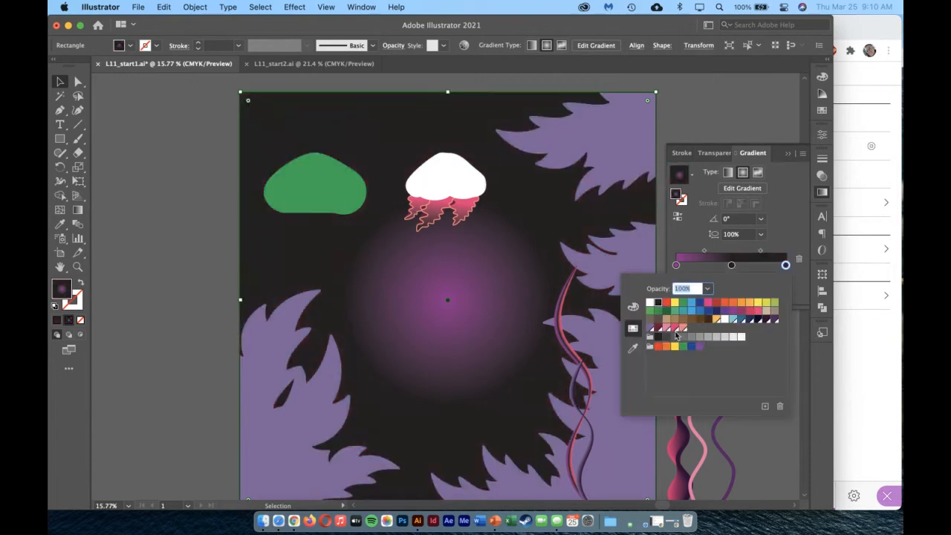
{"action": "double_click", "coordinate": [731, 265]}
{"action": "left_click", "coordinate": [748, 320]}
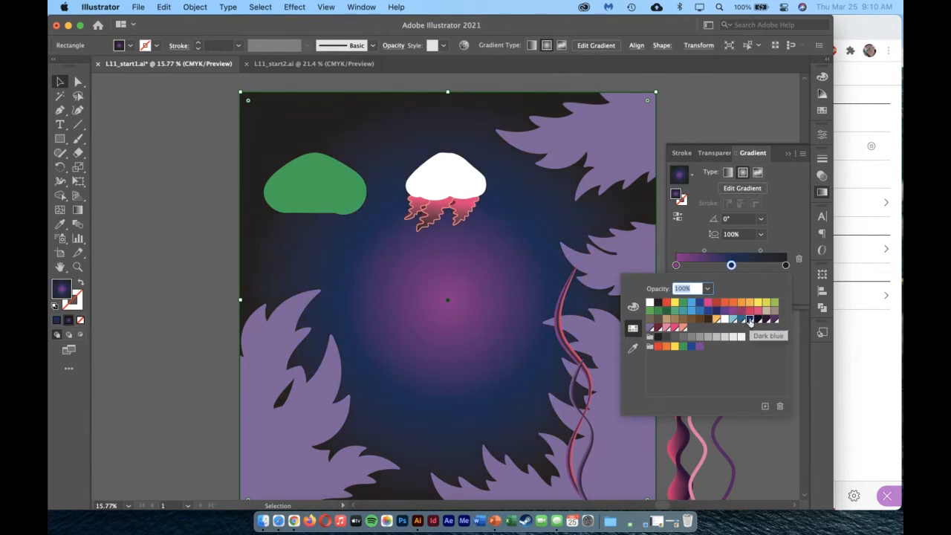
Recolor the background gradient's center stop light blue and move the dark blue stop to a location of about 55%.
{"action": "double_click", "coordinate": [675, 266]}
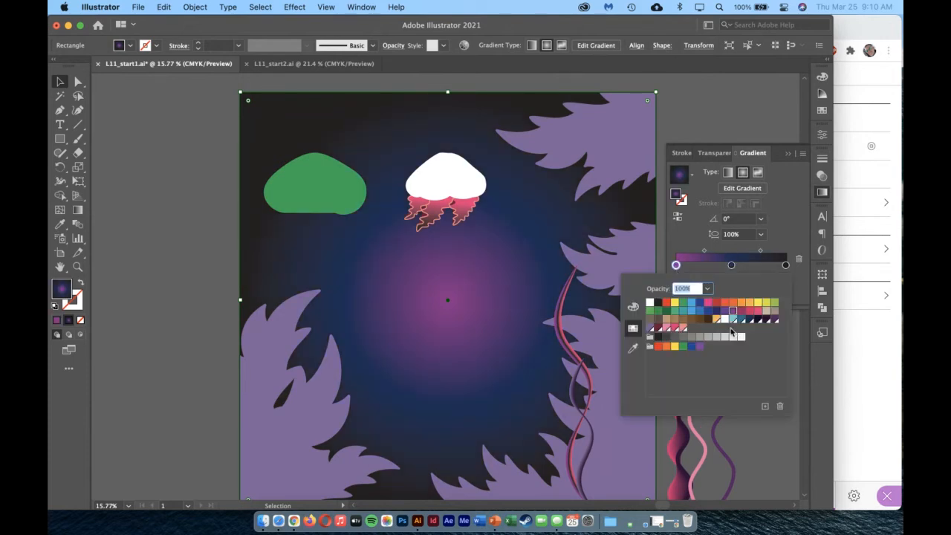
{"action": "left_click", "coordinate": [735, 320]}
{"action": "left_click", "coordinate": [734, 320]}
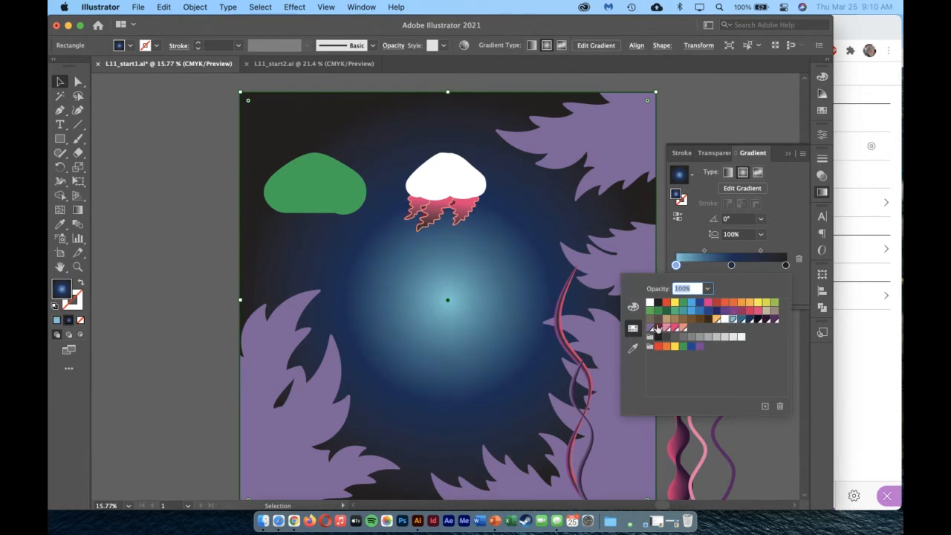
{"action": "left_click", "coordinate": [778, 230]}
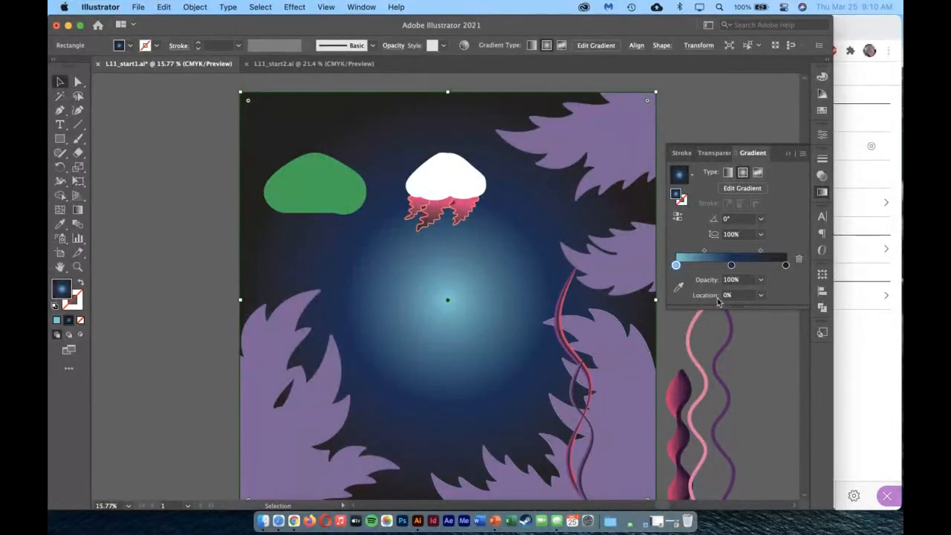
{"action": "left_click_drag", "start_coordinate": [731, 265], "coordinate": [736, 265]}
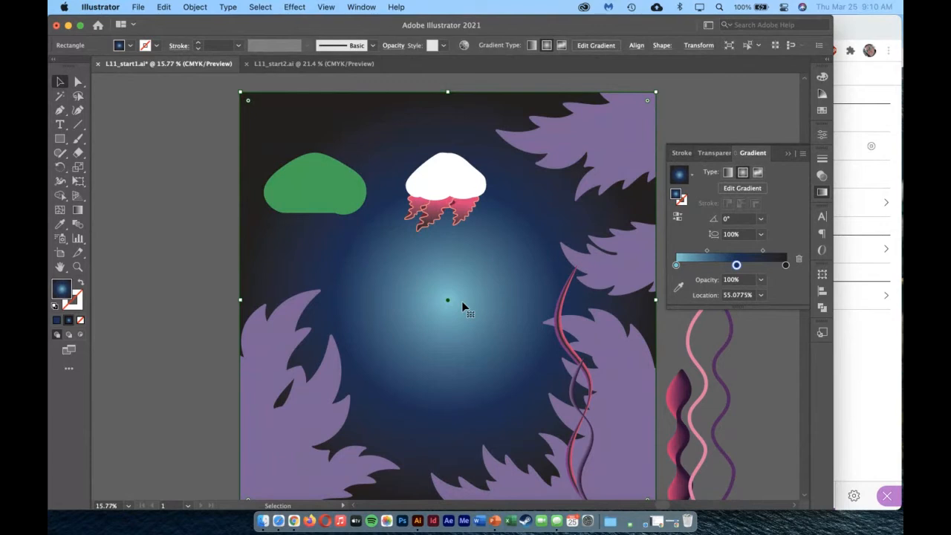
Try redrawing the background's radial gradient diagonally from just outside the upper-left corner toward the lower right, and shrink its radius.
{"action": "left_click", "coordinate": [78, 209]}
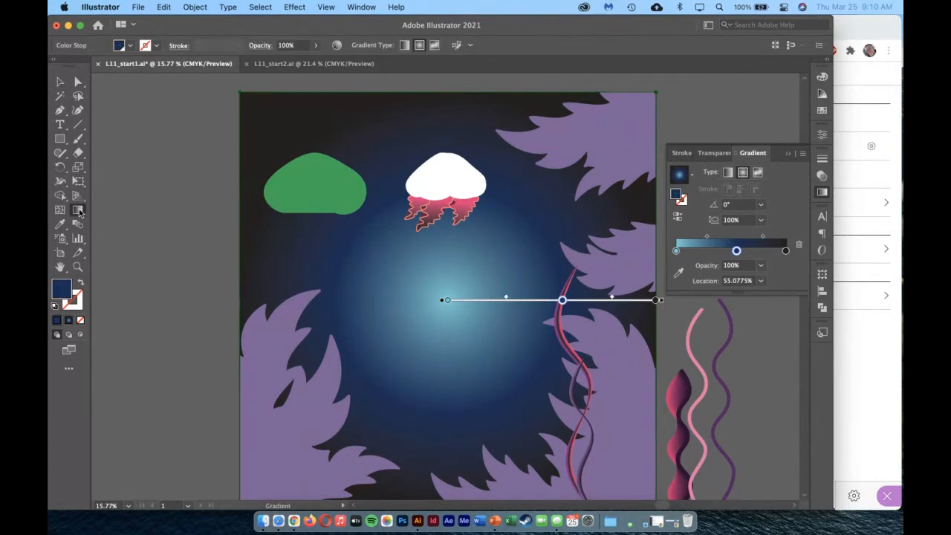
{"action": "mouse_move", "coordinate": [230, 79]}
{"action": "left_mouse_down"}
{"action": "mouse_move", "coordinate": [410, 259]}
{"action": "mouse_move", "coordinate": [607, 418]}
{"action": "mouse_move", "coordinate": [586, 425]}
{"action": "mouse_move", "coordinate": [592, 439]}
{"action": "mouse_move", "coordinate": [631, 441]}
{"action": "mouse_move", "coordinate": [609, 421]}
{"action": "left_mouse_up"}
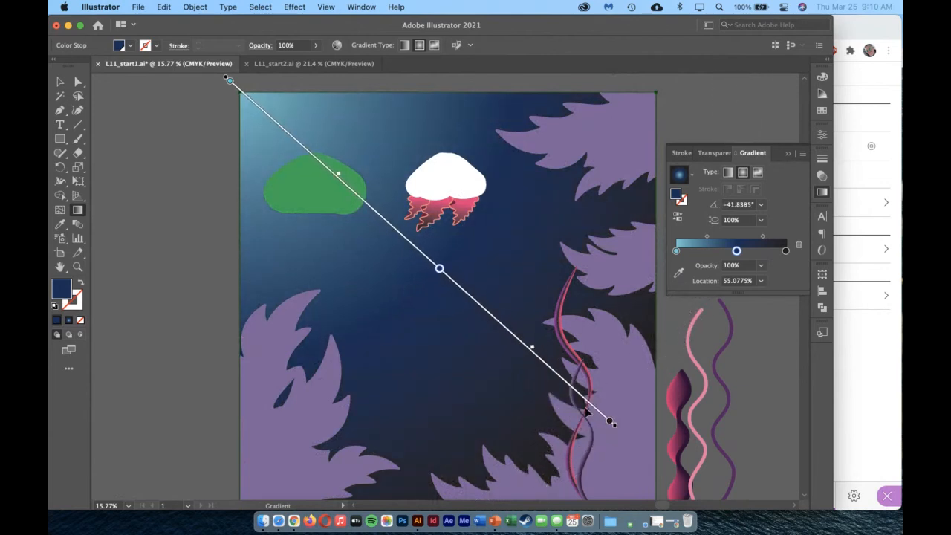
{"action": "left_click", "coordinate": [78, 266]}
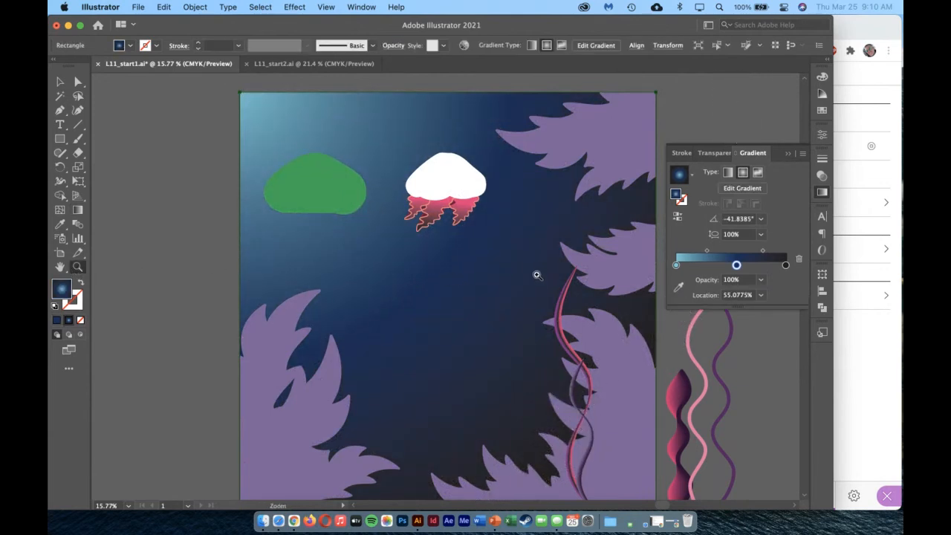
{"action": "left_click_drag", "start_coordinate": [536, 273], "coordinate": [395, 254]}
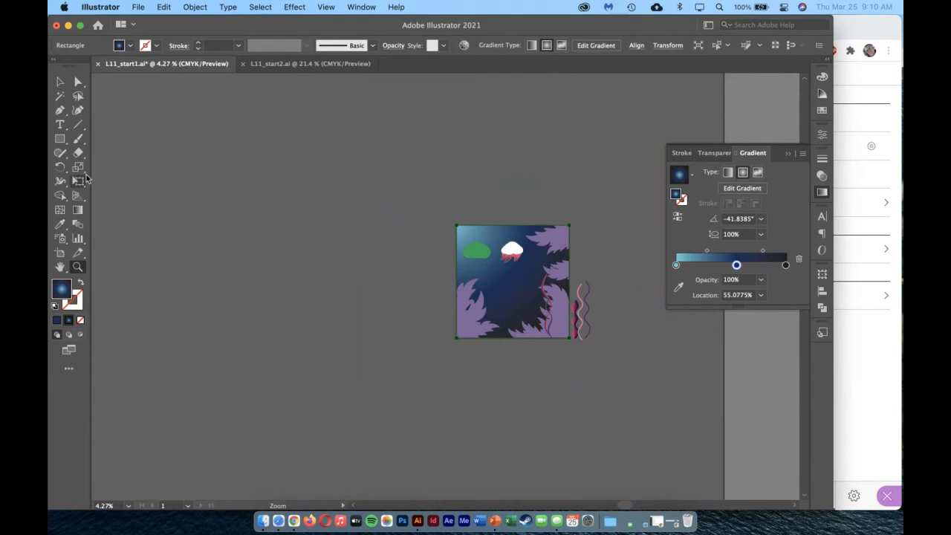
{"action": "left_click", "coordinate": [78, 210]}
{"action": "mouse_move", "coordinate": [478, 250]}
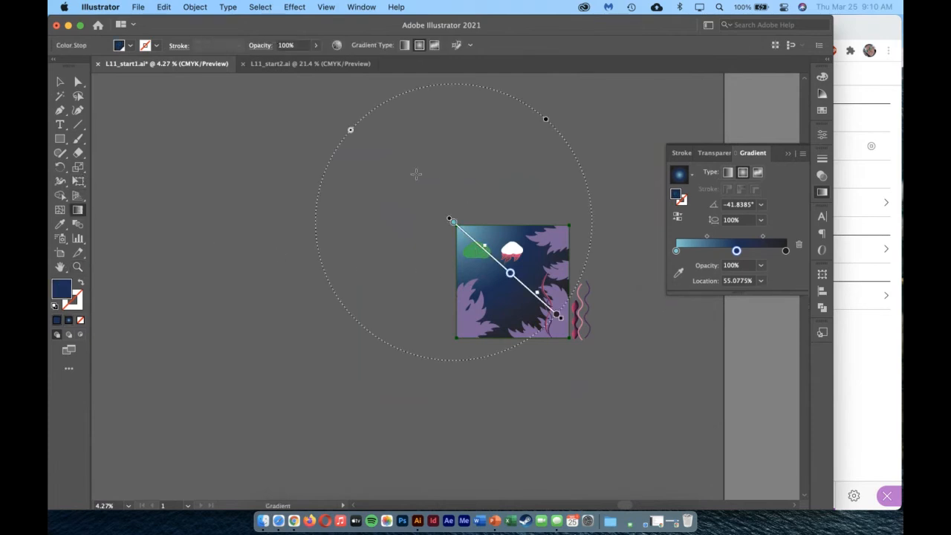
{"action": "mouse_move", "coordinate": [352, 131]}
{"action": "left_mouse_down"}
{"action": "mouse_move", "coordinate": [397, 174]}
{"action": "mouse_move", "coordinate": [391, 163]}
{"action": "left_mouse_up"}
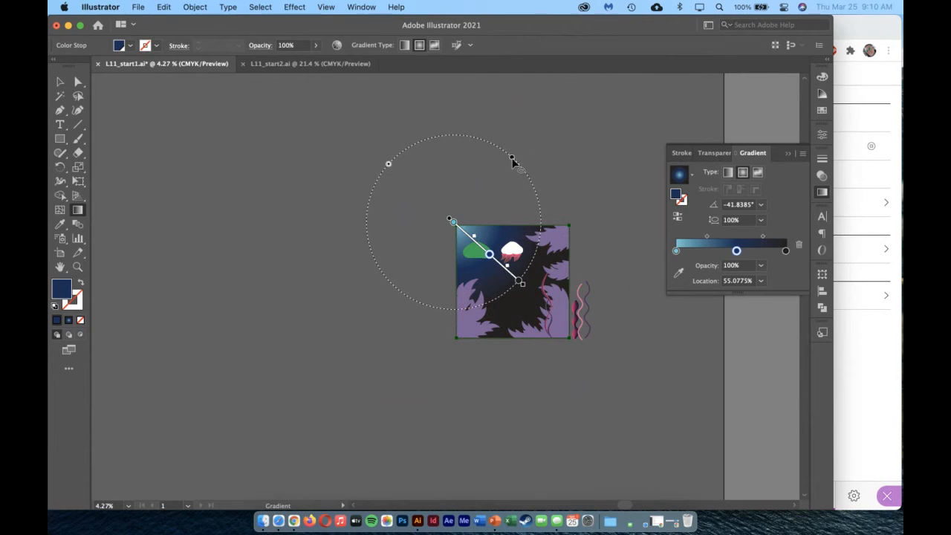
Try squeezing the radial gradient to about 59% aspect ratio, shifting it into the artwork, and widening it to about 152%.
{"action": "left_click_drag", "start_coordinate": [522, 171], "coordinate": [494, 189]}
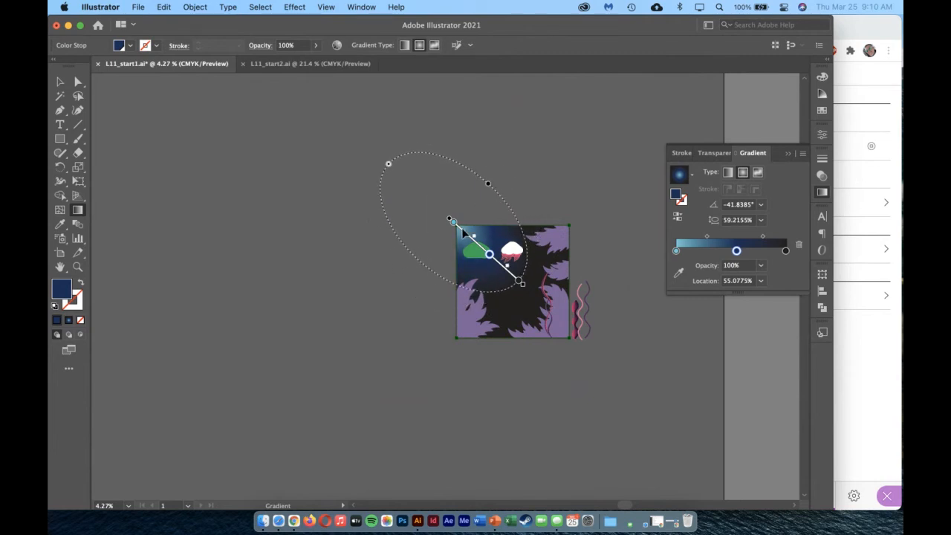
{"action": "left_click_drag", "start_coordinate": [463, 230], "coordinate": [483, 249]}
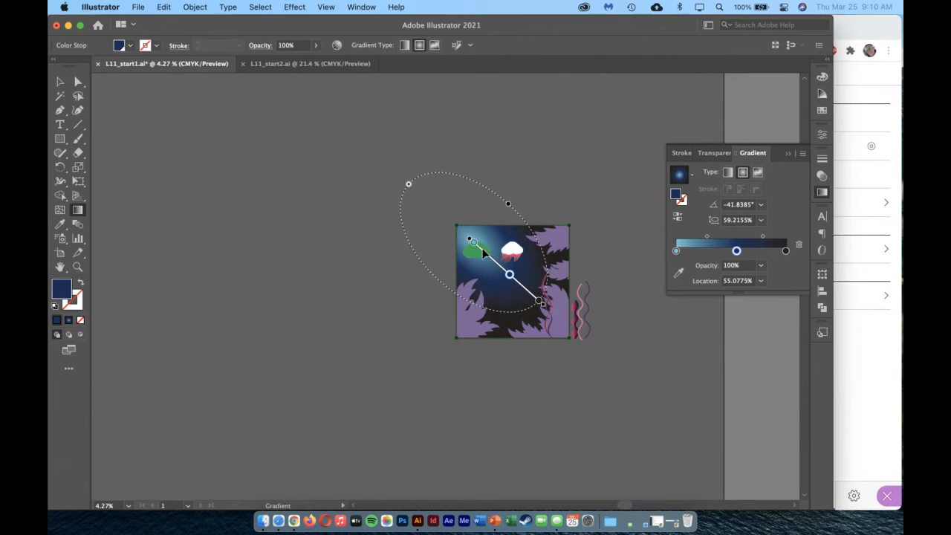
{"action": "left_click_drag", "start_coordinate": [511, 205], "coordinate": [581, 160]}
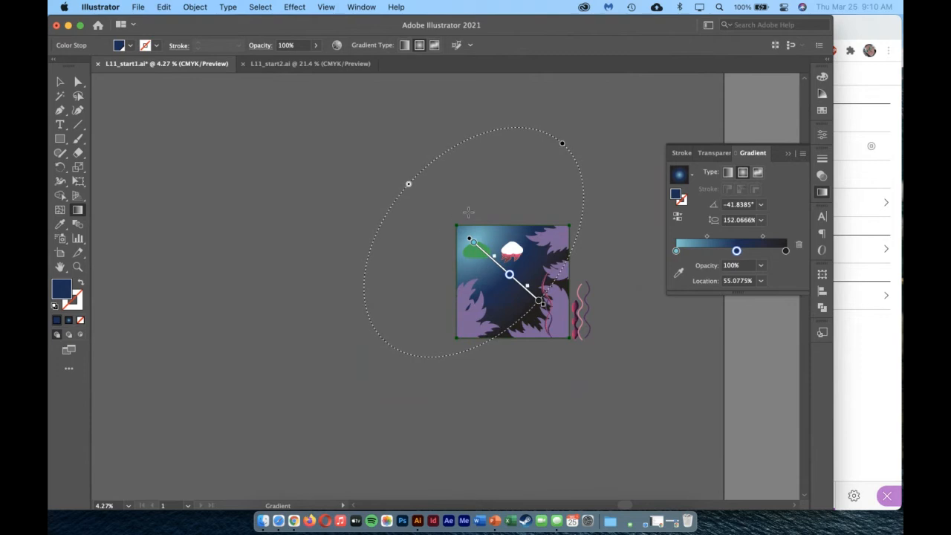
Redraw the background's radial gradient vertically from above its top edge, with the focal point near that edge and an aspect ratio of about 110%.
{"action": "left_click_drag", "start_coordinate": [507, 180], "coordinate": [508, 347]}
{"action": "mouse_move", "coordinate": [508, 181]}
{"action": "left_mouse_down"}
{"action": "mouse_move", "coordinate": [507, 272]}
{"action": "mouse_move", "coordinate": [509, 223]}
{"action": "left_mouse_up"}
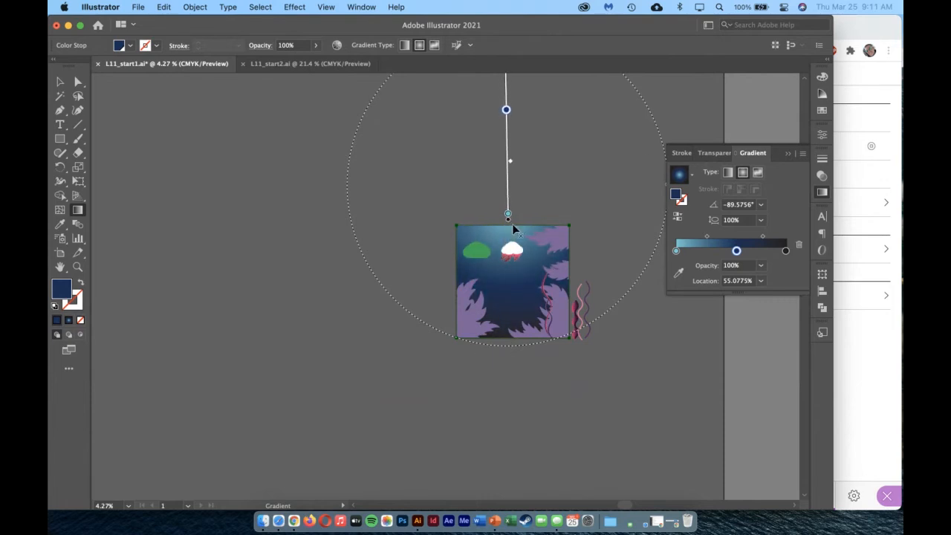
{"action": "scroll", "coordinate": [619, 225], "scroll_direction": "up", "scroll_amount": 1}
{"action": "scroll", "coordinate": [620, 225], "scroll_direction": "up", "scroll_amount": 2}
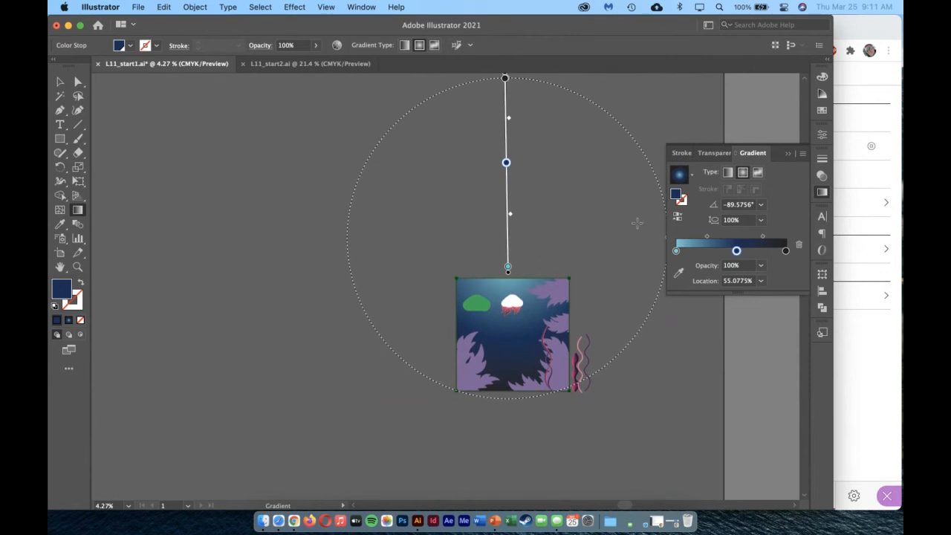
{"action": "scroll", "coordinate": [563, 206], "scroll_direction": "right", "scroll_amount": 2}
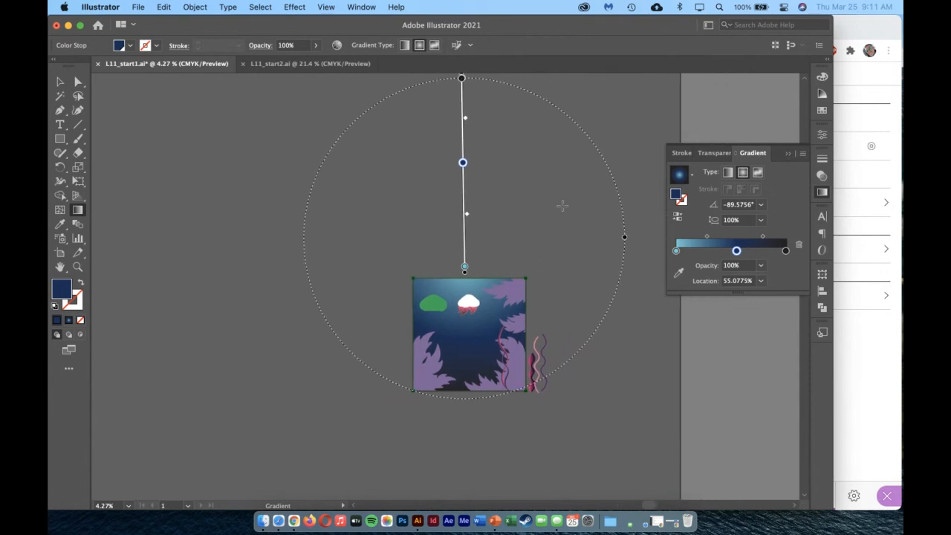
{"action": "mouse_move", "coordinate": [625, 237]}
{"action": "left_mouse_down"}
{"action": "mouse_move", "coordinate": [650, 239]}
{"action": "mouse_move", "coordinate": [641, 238]}
{"action": "left_mouse_up"}
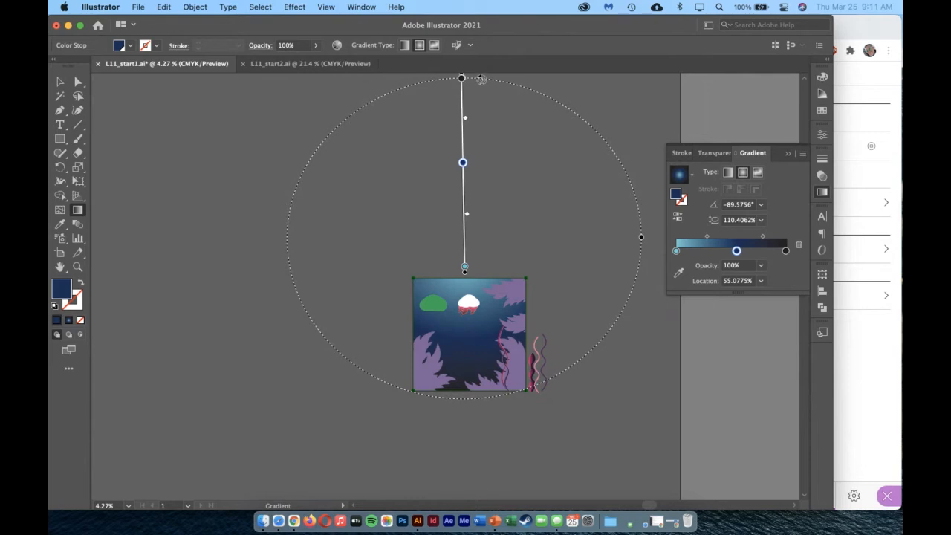
Rotate the background's radial gradient to about -89.1° and nudge its focal point slightly closer to the top edge.
{"action": "mouse_move", "coordinate": [482, 79]}
{"action": "left_mouse_down"}
{"action": "mouse_move", "coordinate": [483, 92]}
{"action": "mouse_move", "coordinate": [469, 85]}
{"action": "mouse_move", "coordinate": [479, 90]}
{"action": "left_mouse_up"}
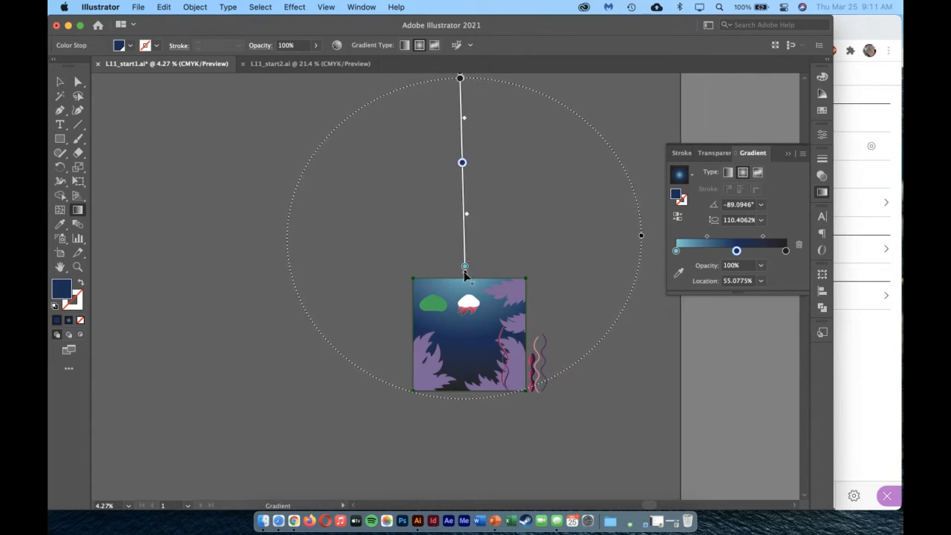
{"action": "left_click_drag", "start_coordinate": [463, 272], "coordinate": [463, 274]}
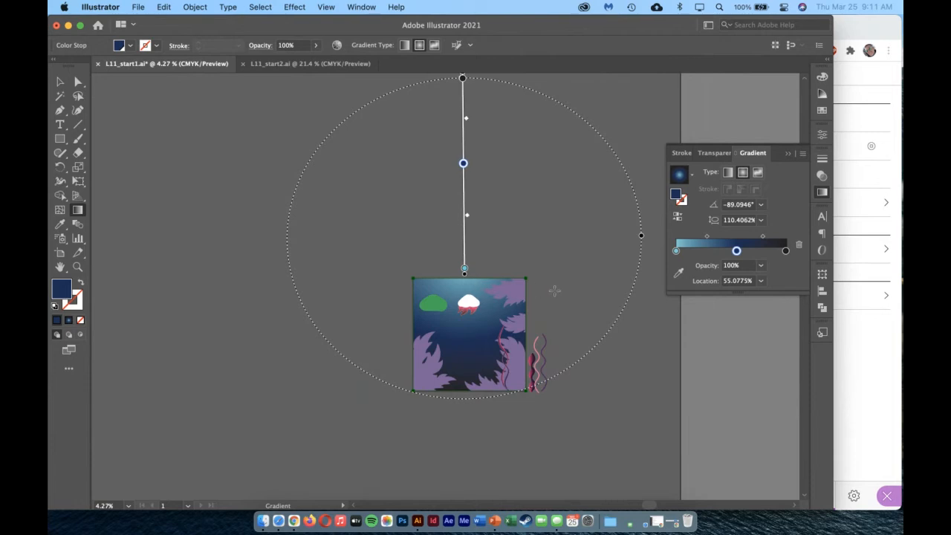
{"action": "left_click", "coordinate": [60, 267]}
{"action": "key", "text": "super+0"}
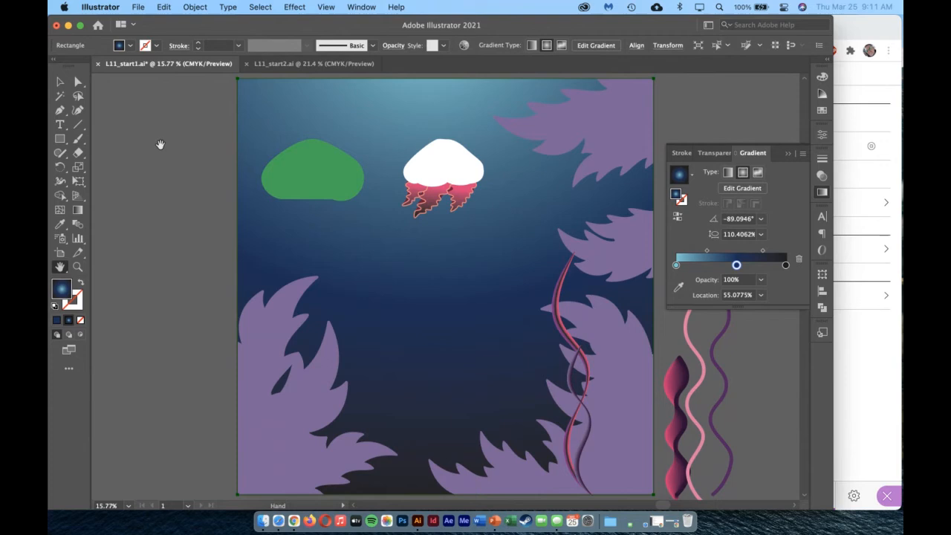
{"action": "left_click", "coordinate": [60, 82]}
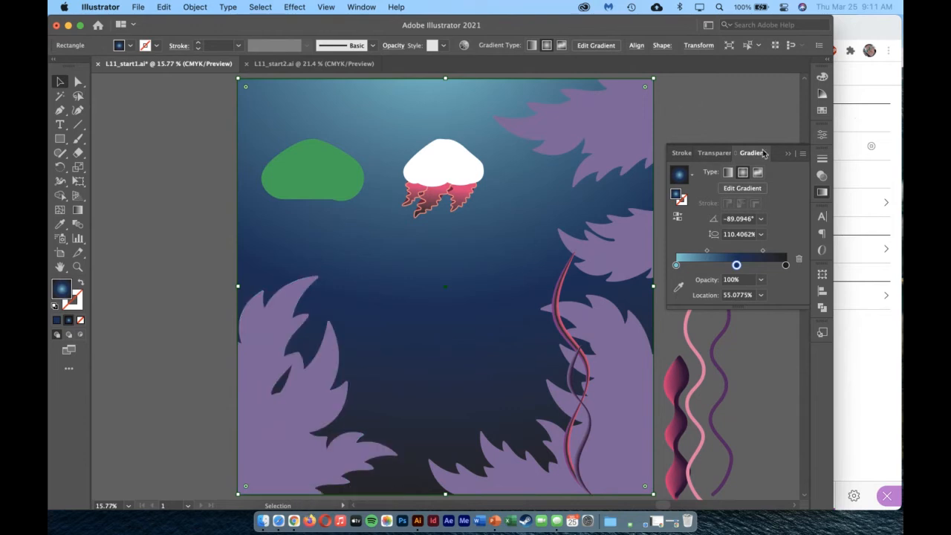
Fill all the purple plant shapes around the artwork's edges with the Plant radial gradient swatch.
{"action": "left_click", "coordinate": [822, 110]}
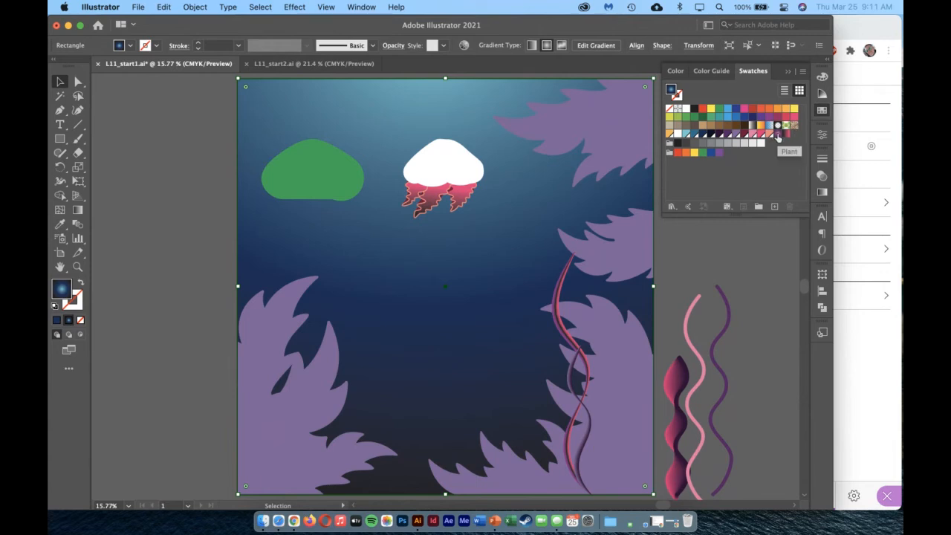
{"action": "left_click", "coordinate": [596, 128]}
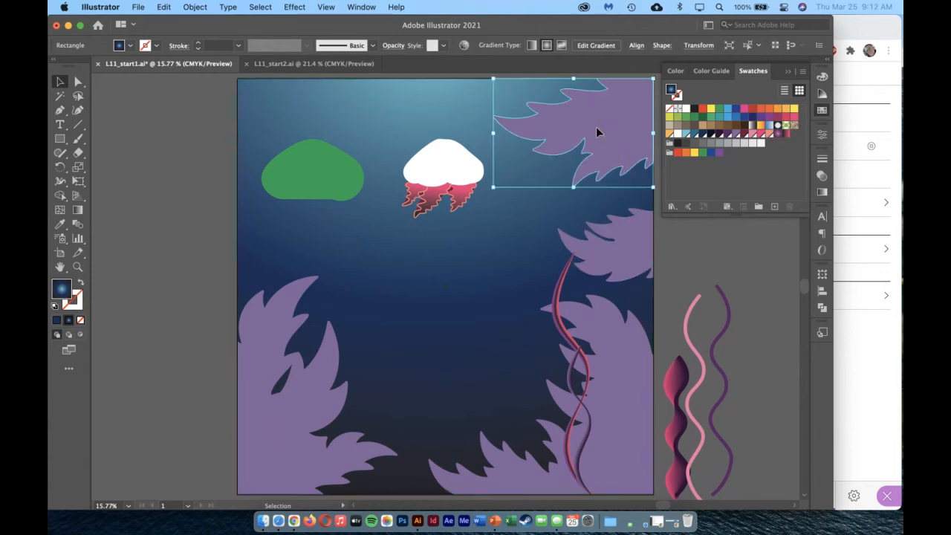
{"action": "left_click", "coordinate": [618, 234], "text": "shift"}
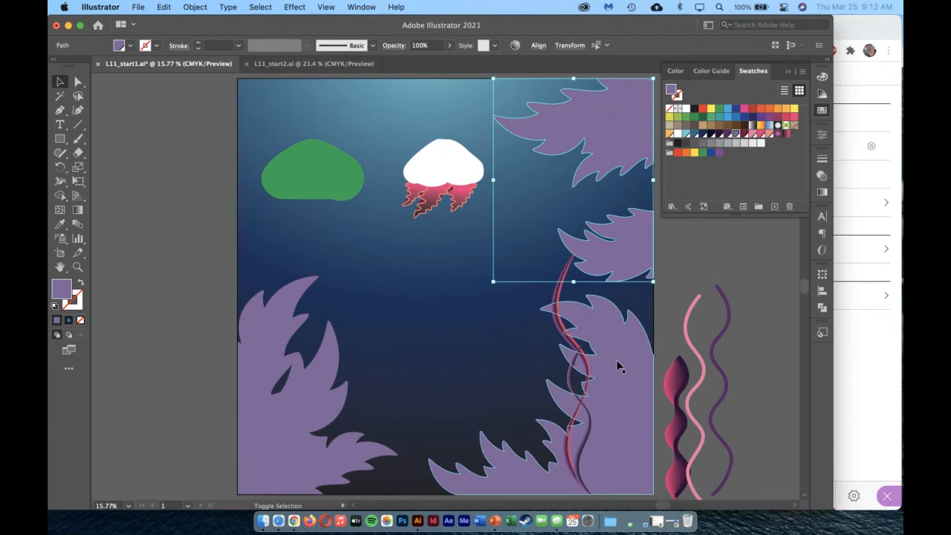
{"action": "left_click", "coordinate": [618, 365], "text": "shift"}
{"action": "left_click", "coordinate": [264, 374], "text": "shift"}
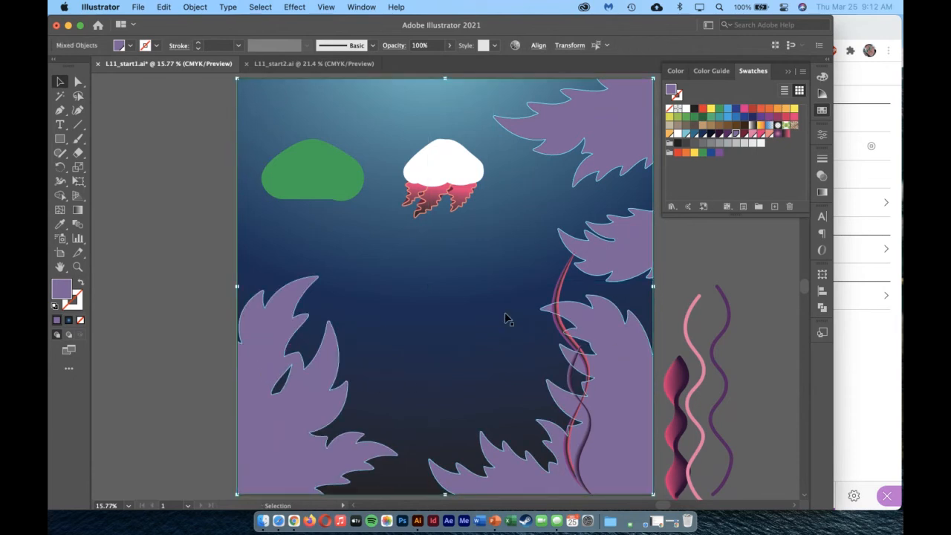
{"action": "left_click", "coordinate": [778, 136]}
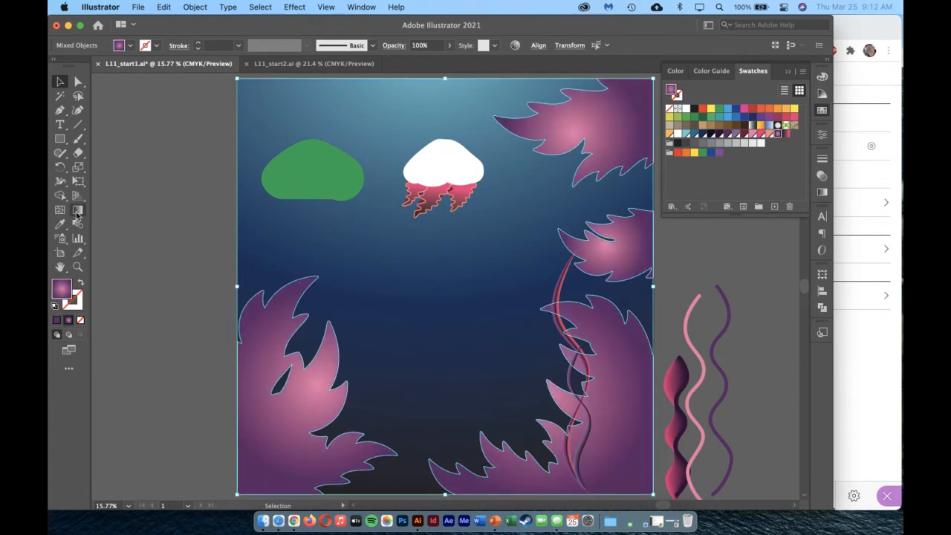
Try drawing one shared radial gradient diagonally across all the selected plants, and undo it.
{"action": "left_click", "coordinate": [78, 211]}
{"action": "mouse_move", "coordinate": [190, 446]}
{"action": "left_mouse_down"}
{"action": "mouse_move", "coordinate": [272, 421]}
{"action": "mouse_move", "coordinate": [563, 173]}
{"action": "mouse_move", "coordinate": [607, 81]}
{"action": "mouse_move", "coordinate": [606, 101]}
{"action": "left_mouse_up"}
{"action": "mouse_move", "coordinate": [303, 86]}
{"action": "left_mouse_down"}
{"action": "mouse_move", "coordinate": [456, 335]}
{"action": "mouse_move", "coordinate": [527, 488]}
{"action": "mouse_move", "coordinate": [542, 499]}
{"action": "mouse_move", "coordinate": [528, 464]}
{"action": "mouse_move", "coordinate": [557, 486]}
{"action": "mouse_move", "coordinate": [551, 471]}
{"action": "left_mouse_up"}
{"action": "left_click_drag", "start_coordinate": [331, 146], "coordinate": [572, 462]}
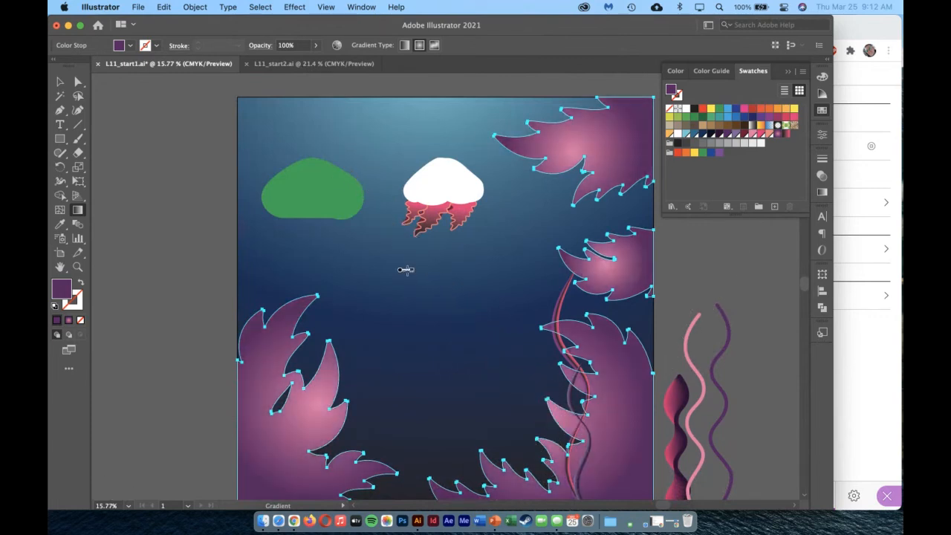
{"action": "mouse_move", "coordinate": [402, 266]}
{"action": "left_mouse_down"}
{"action": "mouse_move", "coordinate": [589, 445]}
{"action": "mouse_move", "coordinate": [631, 466]}
{"action": "mouse_move", "coordinate": [573, 409]}
{"action": "mouse_move", "coordinate": [610, 459]}
{"action": "left_mouse_up"}
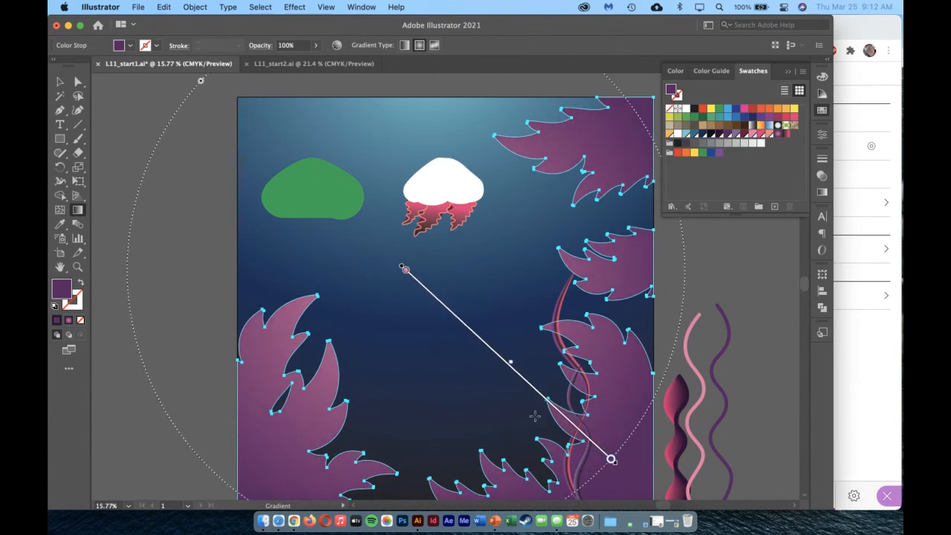
{"action": "key", "text": "super+z"}
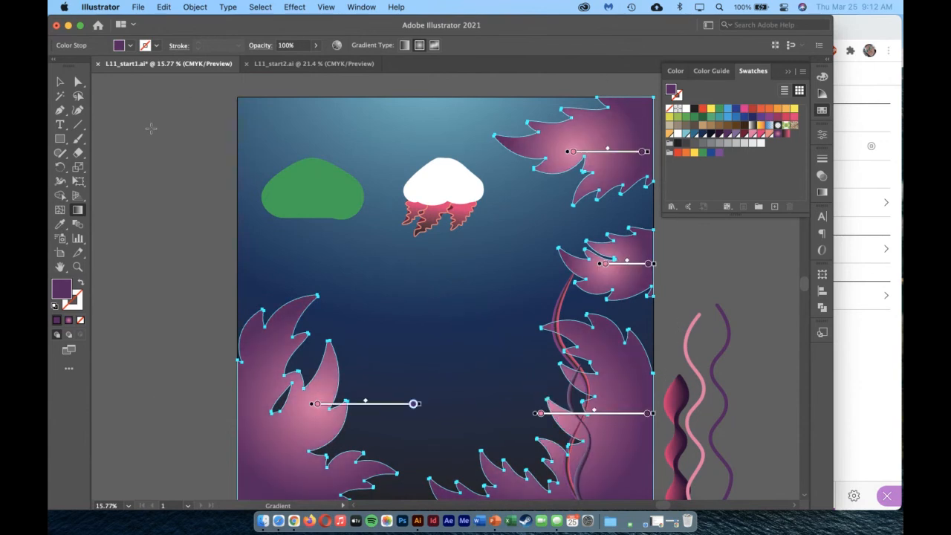
Redraw one shared radial gradient across all the plants, from between the two jellyfish heads to the lower-right plant, and deselect the plants.
{"action": "mouse_move", "coordinate": [217, 89]}
{"action": "left_mouse_down"}
{"action": "mouse_move", "coordinate": [542, 464]}
{"action": "mouse_move", "coordinate": [602, 488]}
{"action": "mouse_move", "coordinate": [590, 445]}
{"action": "mouse_move", "coordinate": [563, 473]}
{"action": "mouse_move", "coordinate": [558, 467]}
{"action": "left_mouse_up"}
{"action": "mouse_move", "coordinate": [457, 75]}
{"action": "left_mouse_down"}
{"action": "mouse_move", "coordinate": [443, 441]}
{"action": "mouse_move", "coordinate": [464, 461]}
{"action": "mouse_move", "coordinate": [409, 484]}
{"action": "mouse_move", "coordinate": [427, 461]}
{"action": "left_mouse_up"}
{"action": "left_click_drag", "start_coordinate": [380, 197], "coordinate": [568, 442]}
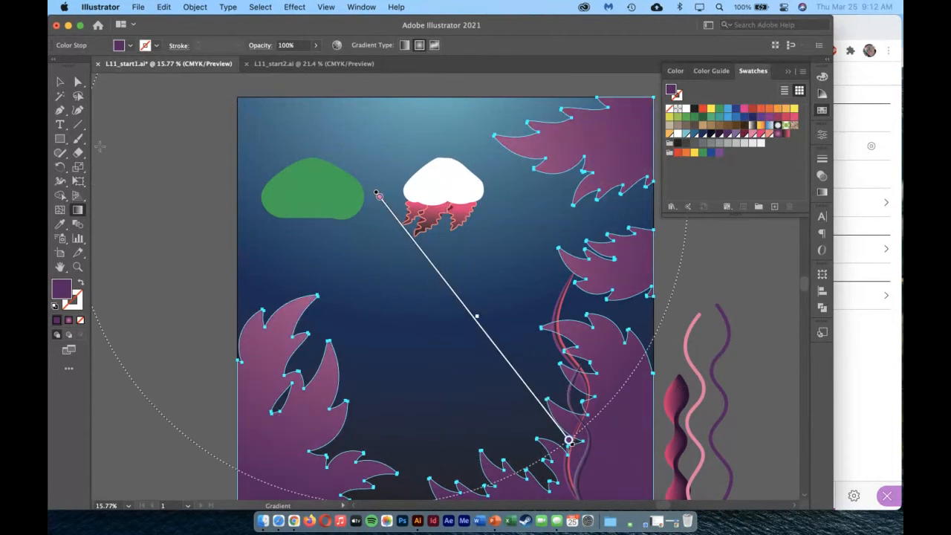
{"action": "left_click", "coordinate": [60, 81]}
{"action": "left_click", "coordinate": [133, 443]}
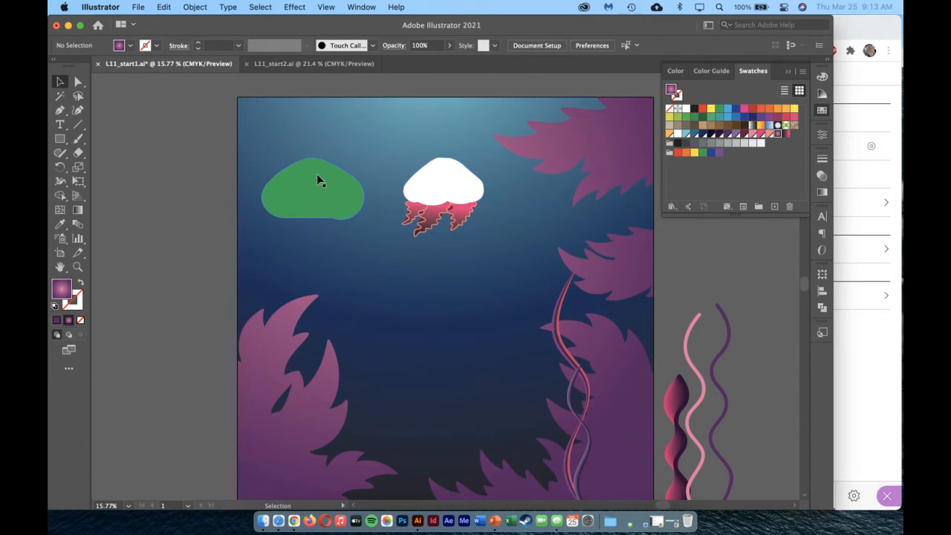
Fill the green jellyfish head with a linear gradient running from the light blue swatch to the medium blue swatch.
{"action": "left_click", "coordinate": [338, 201]}
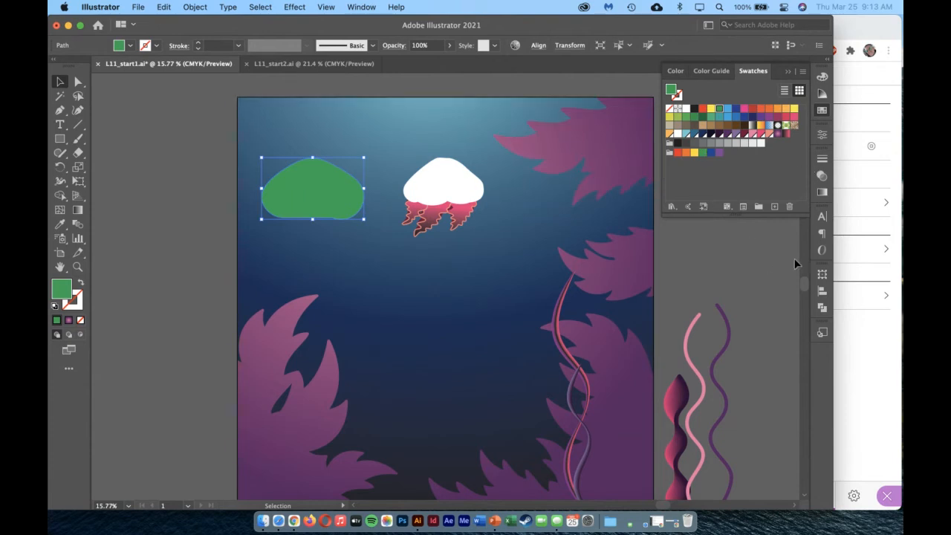
{"action": "left_click", "coordinate": [822, 193]}
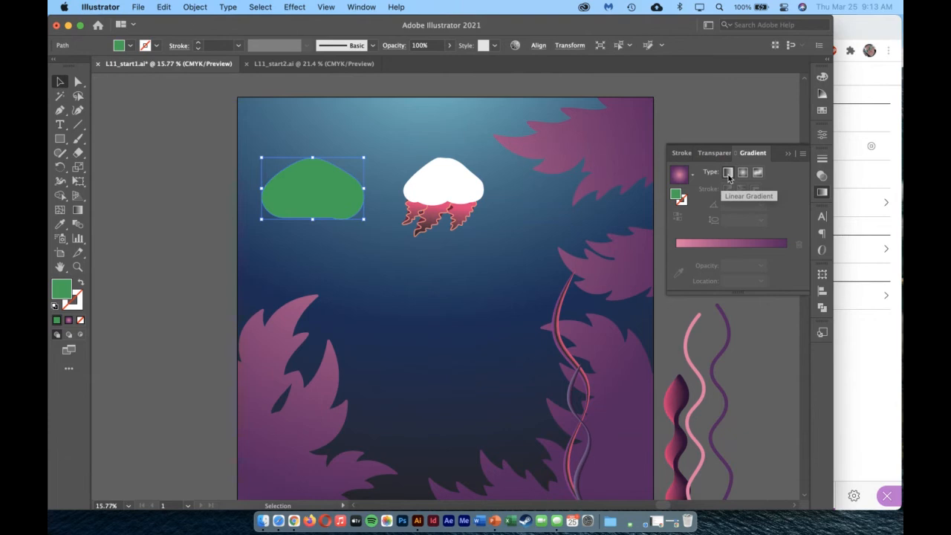
{"action": "left_click", "coordinate": [727, 174]}
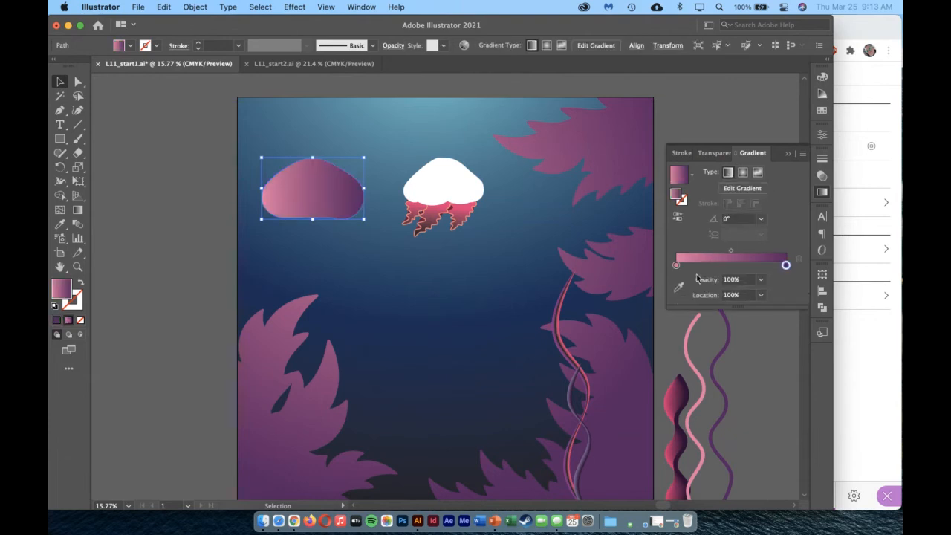
{"action": "left_click", "coordinate": [675, 266]}
{"action": "double_click", "coordinate": [675, 265]}
{"action": "left_click", "coordinate": [732, 320]}
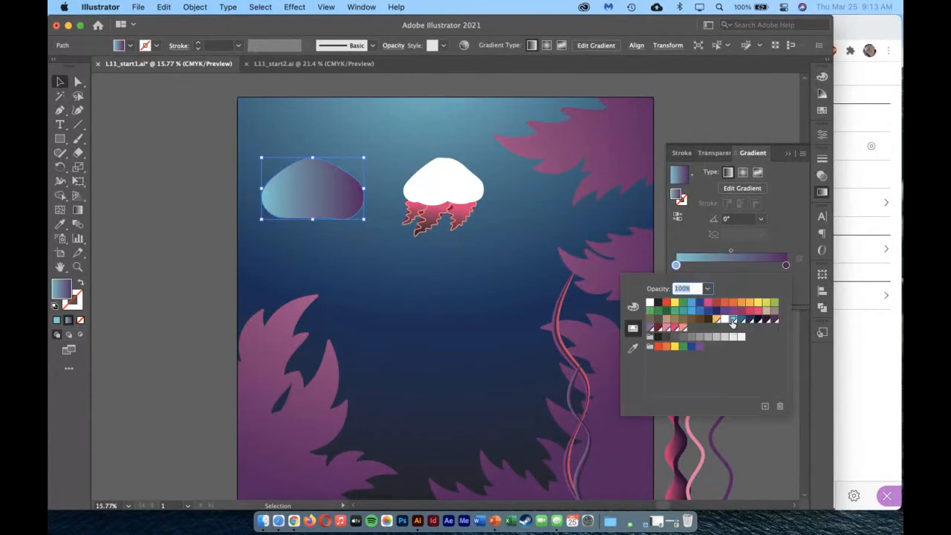
{"action": "left_click", "coordinate": [786, 264]}
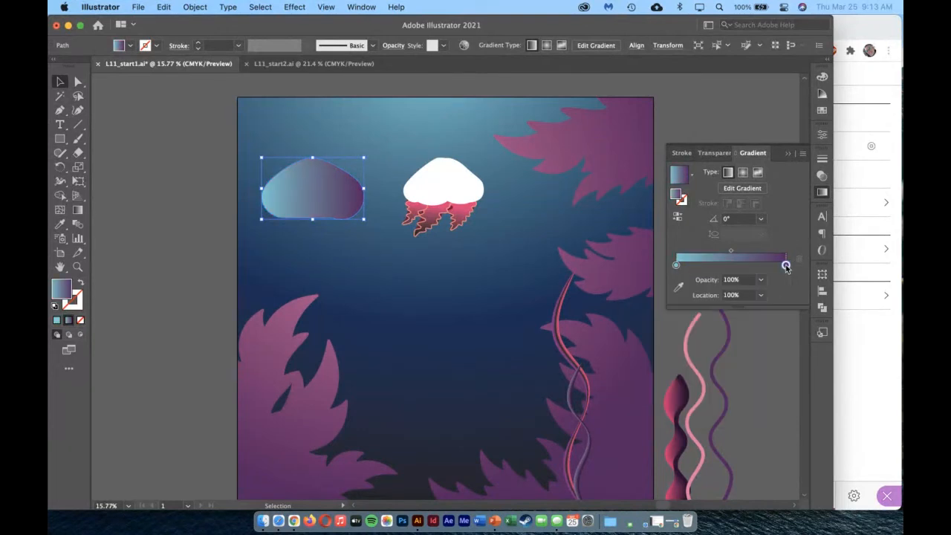
{"action": "double_click", "coordinate": [786, 264]}
{"action": "left_click", "coordinate": [742, 321]}
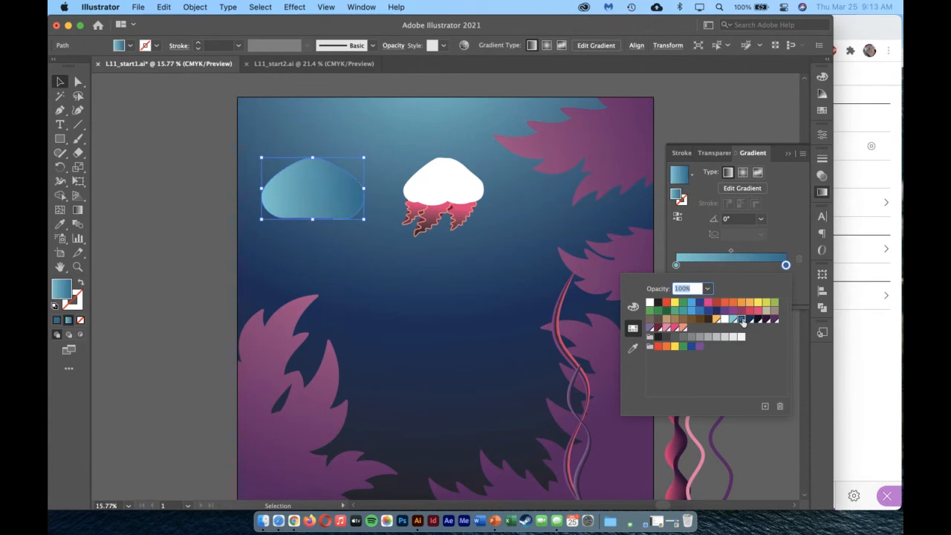
Redraw the blue jellyfish head's linear gradient vertically at -90°, from just above its top edge down to near its base.
{"action": "left_click", "coordinate": [78, 210]}
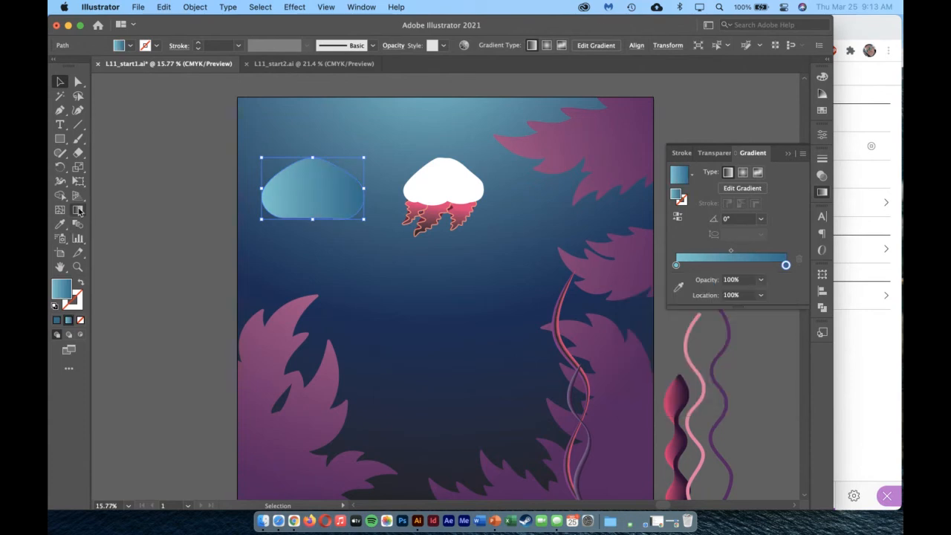
{"action": "left_click", "coordinate": [313, 135]}
{"action": "left_click", "coordinate": [318, 183]}
{"action": "left_click", "coordinate": [78, 210]}
{"action": "mouse_move", "coordinate": [317, 146]}
{"action": "left_mouse_down"}
{"action": "mouse_move", "coordinate": [313, 212]}
{"action": "mouse_move", "coordinate": [312, 204]}
{"action": "left_mouse_up"}
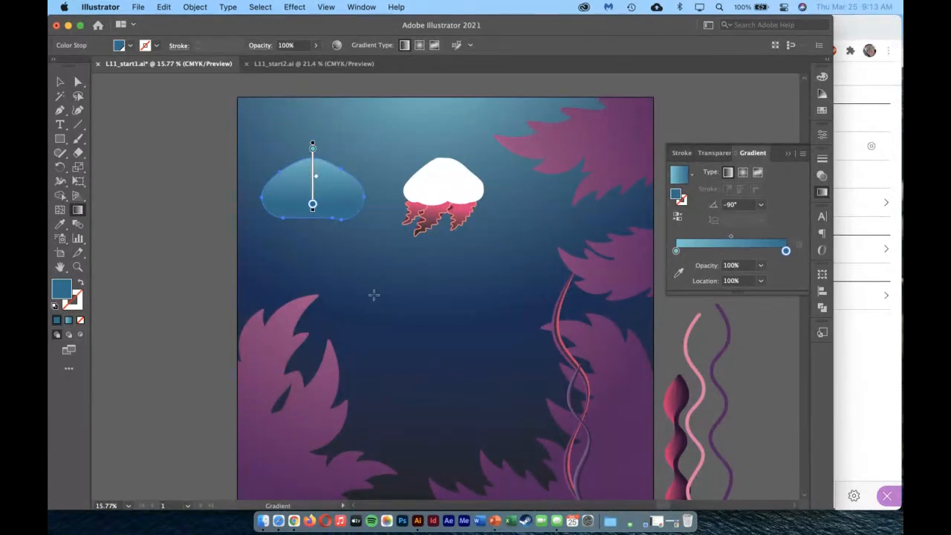
Set the opacity of both color stops in the blue jellyfish head's gradient to 40%.
{"action": "left_click", "coordinate": [760, 265]}
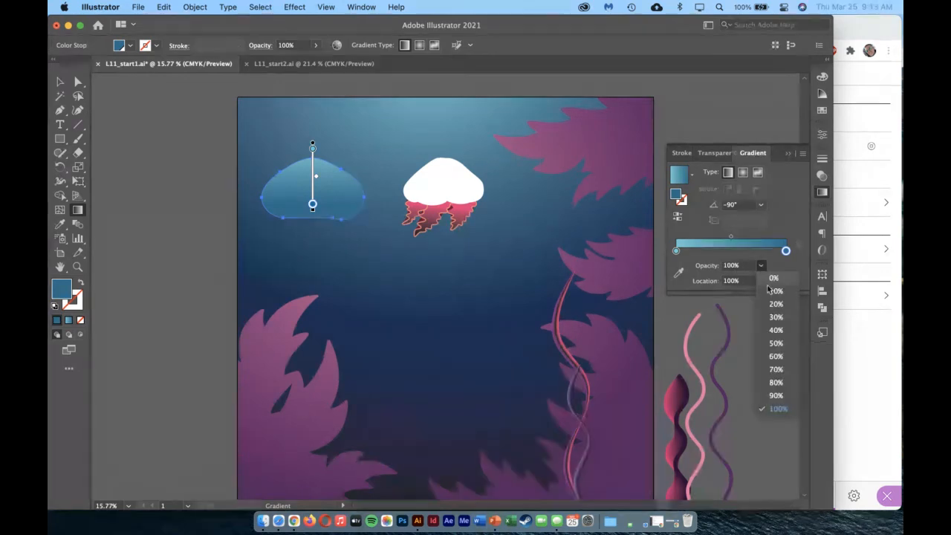
{"action": "left_click", "coordinate": [781, 331]}
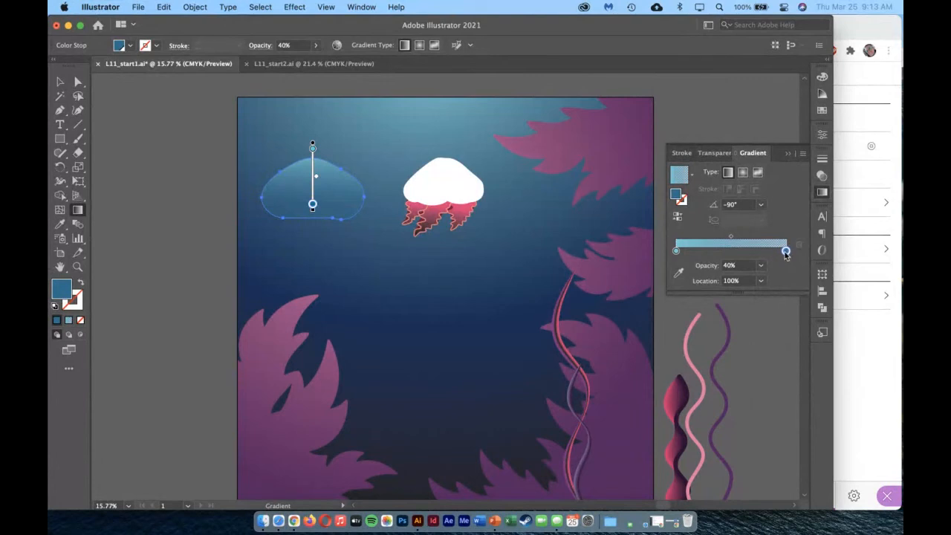
{"action": "left_click", "coordinate": [675, 251]}
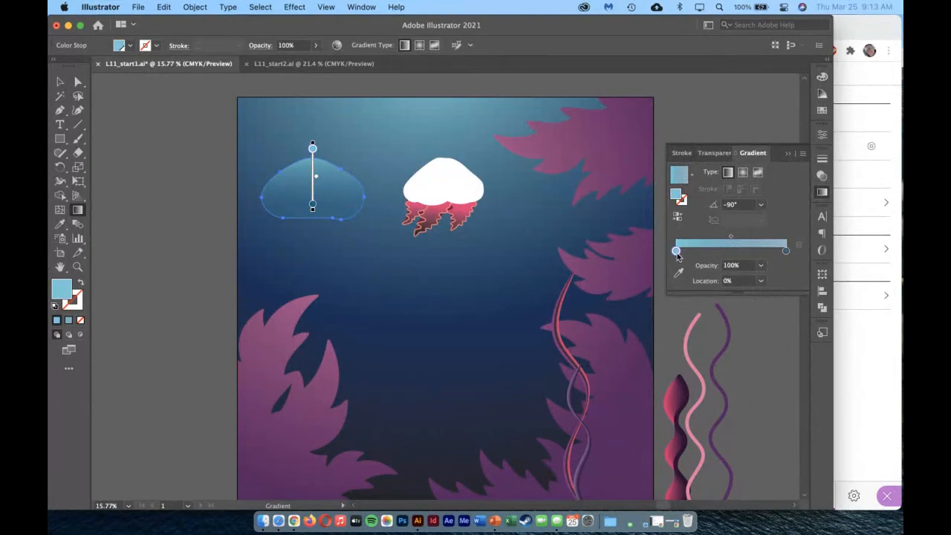
{"action": "left_click", "coordinate": [761, 265]}
{"action": "left_click", "coordinate": [775, 330]}
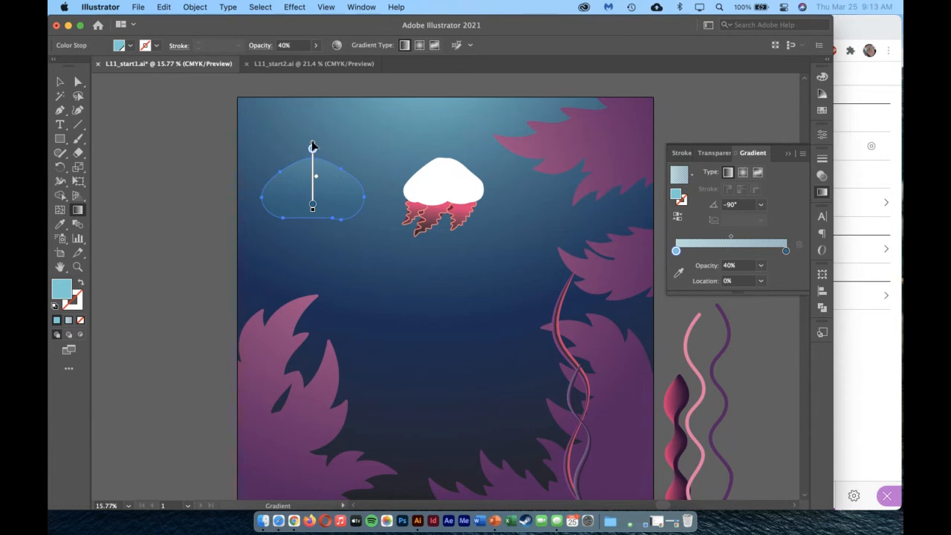
{"action": "left_click_drag", "start_coordinate": [312, 147], "coordinate": [313, 154]}
Bring the translucent blue jellyfish head to the front and move it slightly up toward the white one.
{"action": "left_click", "coordinate": [60, 82]}
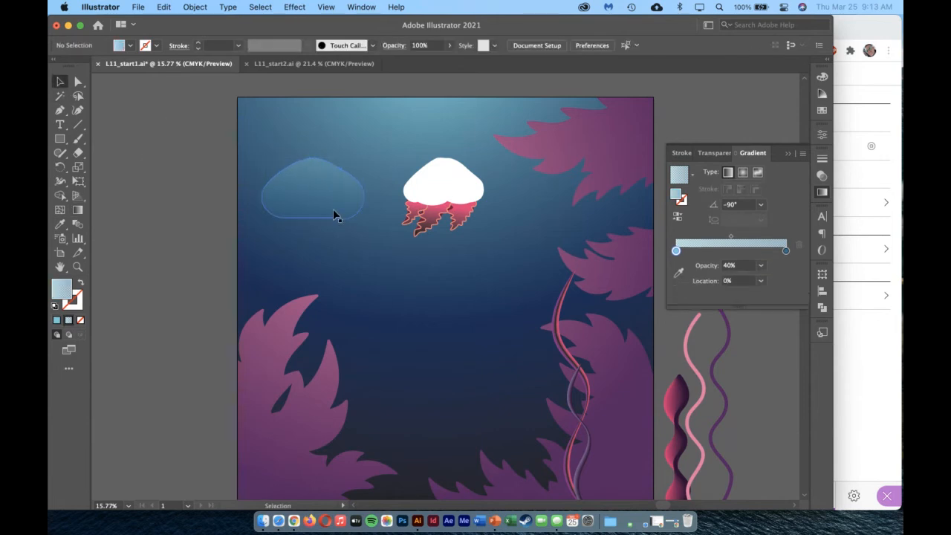
{"action": "left_click_drag", "start_coordinate": [334, 212], "coordinate": [370, 178]}
{"action": "right_click", "coordinate": [372, 177]}
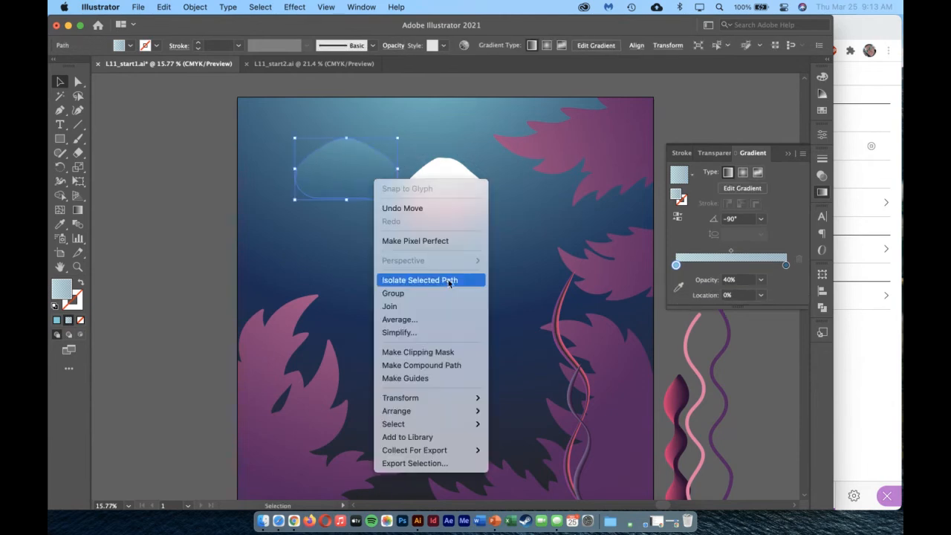
{"action": "mouse_move", "coordinate": [446, 411]}
{"action": "left_click", "coordinate": [527, 415]}
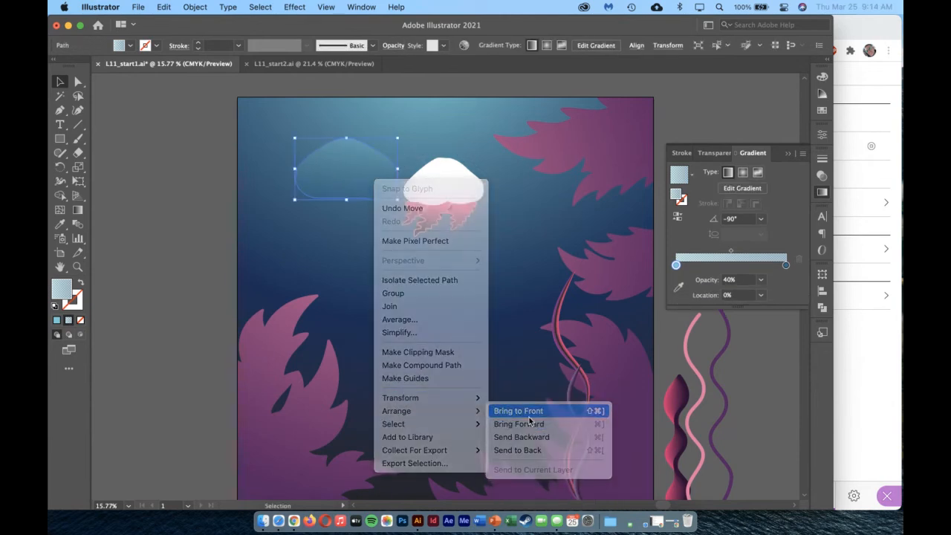
{"action": "mouse_move", "coordinate": [371, 185]}
{"action": "left_mouse_down"}
{"action": "mouse_move", "coordinate": [468, 187]}
{"action": "mouse_move", "coordinate": [379, 177]}
{"action": "left_mouse_up"}
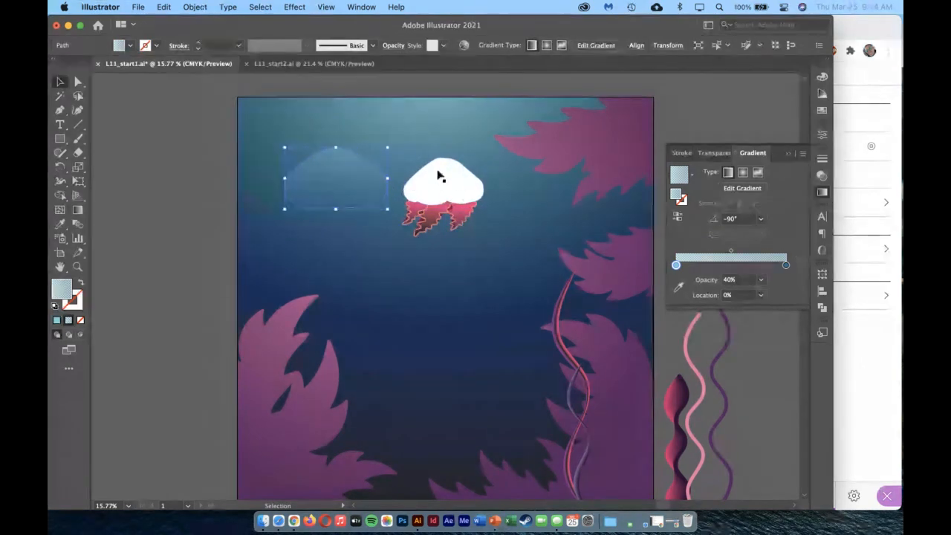
Give the white jellyfish head a freeform points gradient, with one stop near its top and one low on each side.
{"action": "left_click", "coordinate": [455, 190]}
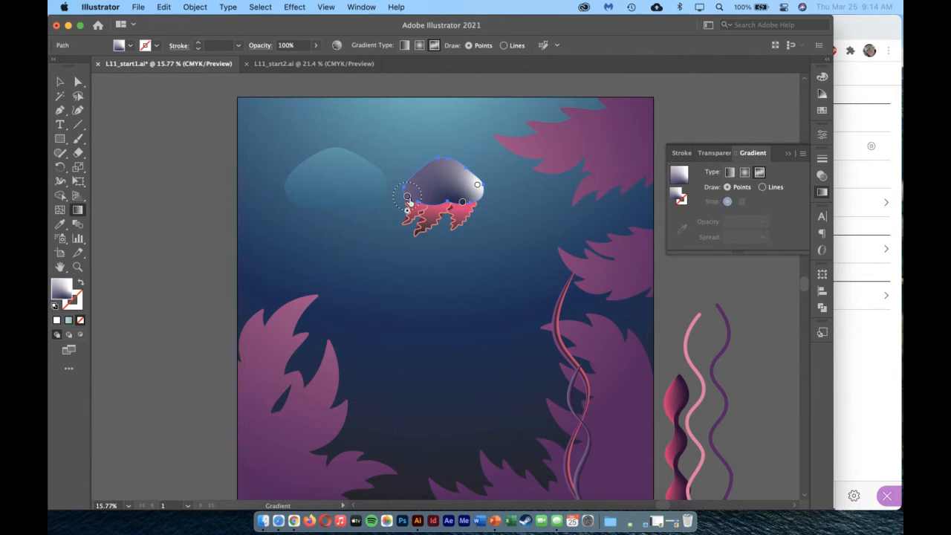
{"action": "mouse_move", "coordinate": [411, 198]}
{"action": "left_mouse_down"}
{"action": "mouse_move", "coordinate": [431, 175]}
{"action": "mouse_move", "coordinate": [421, 189]}
{"action": "mouse_move", "coordinate": [476, 184]}
{"action": "mouse_move", "coordinate": [448, 170]}
{"action": "left_mouse_up"}
{"action": "mouse_move", "coordinate": [464, 204]}
{"action": "left_mouse_down"}
{"action": "mouse_move", "coordinate": [474, 192]}
{"action": "mouse_move", "coordinate": [419, 191]}
{"action": "mouse_move", "coordinate": [442, 175]}
{"action": "left_mouse_up"}
{"action": "left_click", "coordinate": [446, 169]}
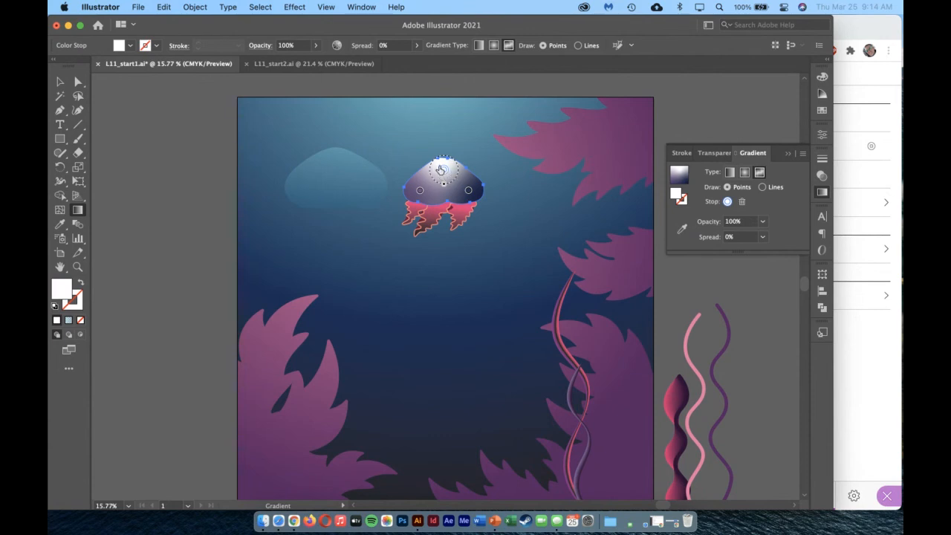
Color the freeform gradient's top stop light orange and its lower-right stop white.
{"action": "double_click", "coordinate": [443, 172]}
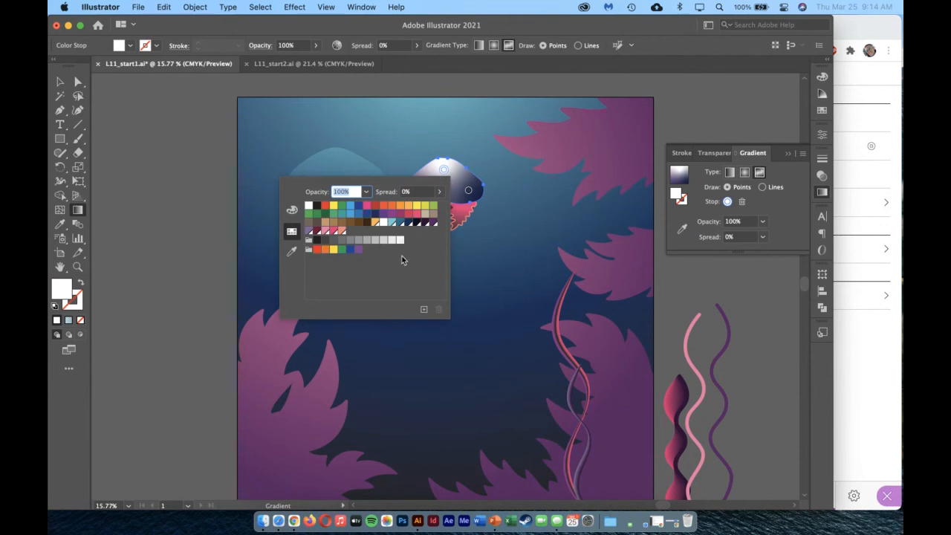
{"action": "left_click", "coordinate": [374, 223]}
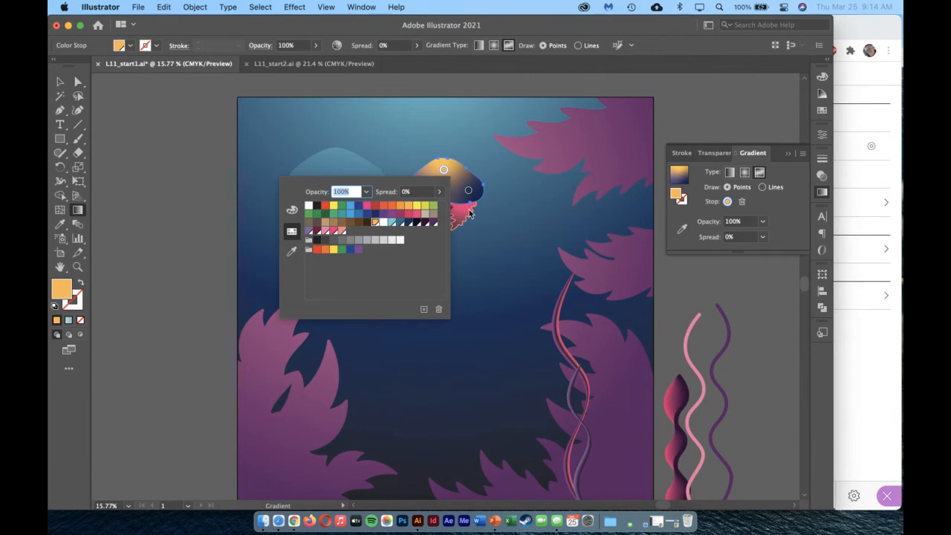
{"action": "left_click", "coordinate": [470, 195]}
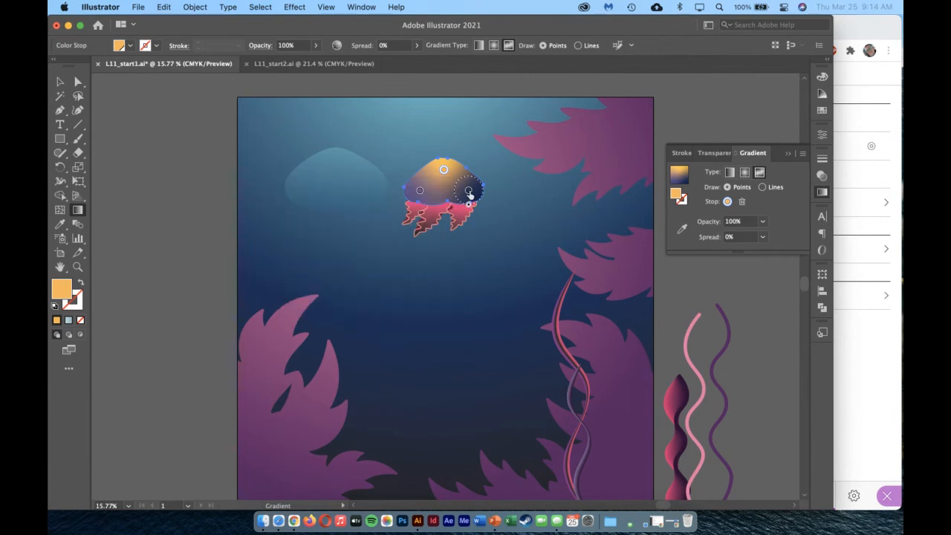
{"action": "double_click", "coordinate": [468, 190]}
{"action": "left_click", "coordinate": [333, 226]}
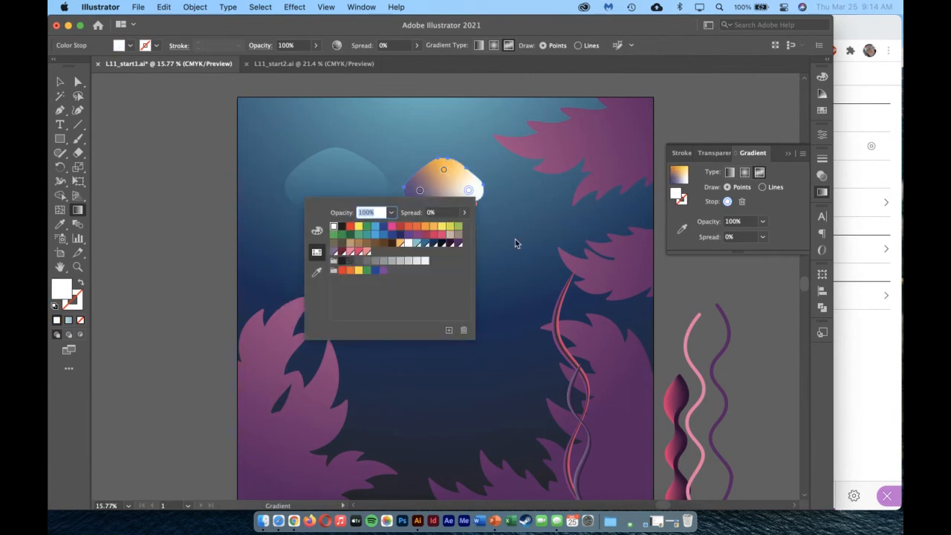
Set the freeform gradient's lower-left stop to the Burgundy swatch.
{"action": "left_click", "coordinate": [427, 190]}
{"action": "double_click", "coordinate": [419, 191]}
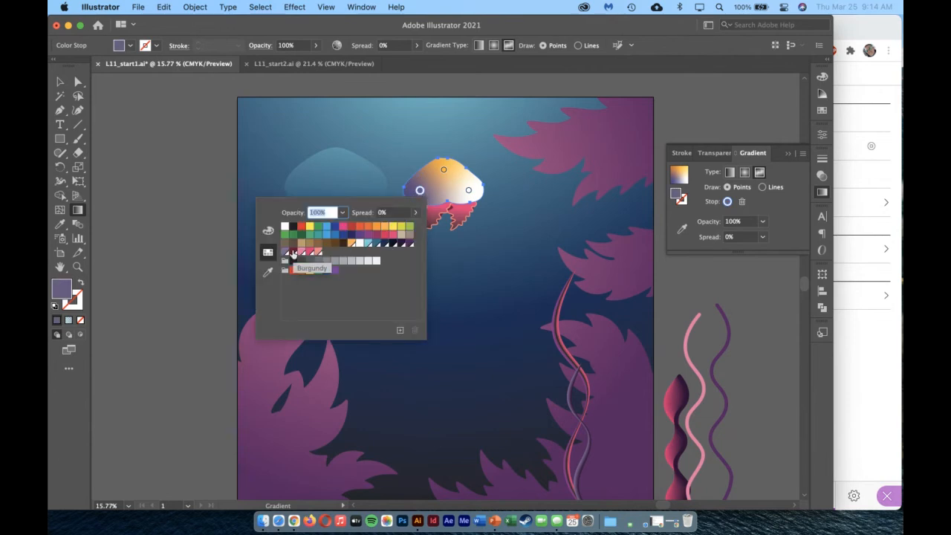
{"action": "left_click", "coordinate": [293, 253]}
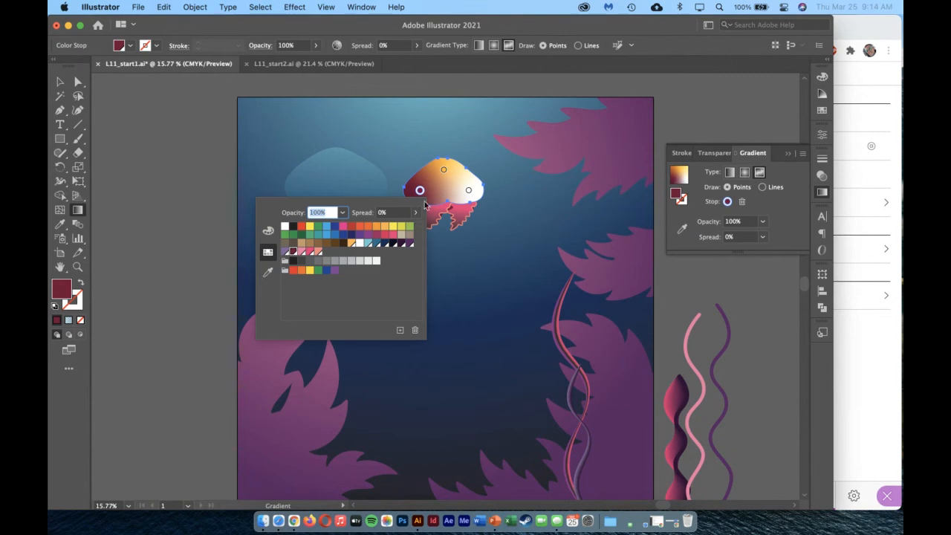
{"action": "left_click", "coordinate": [382, 184]}
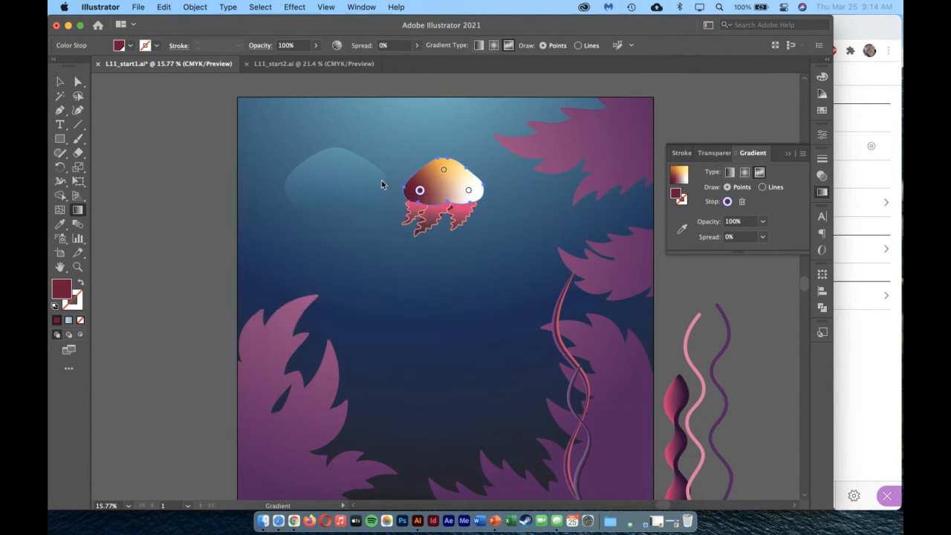
Add a fourth stop at the lower middle of the jellyfish head's freeform gradient and color it black.
{"action": "left_click_drag", "start_coordinate": [450, 193], "coordinate": [444, 190]}
{"action": "double_click", "coordinate": [445, 190]}
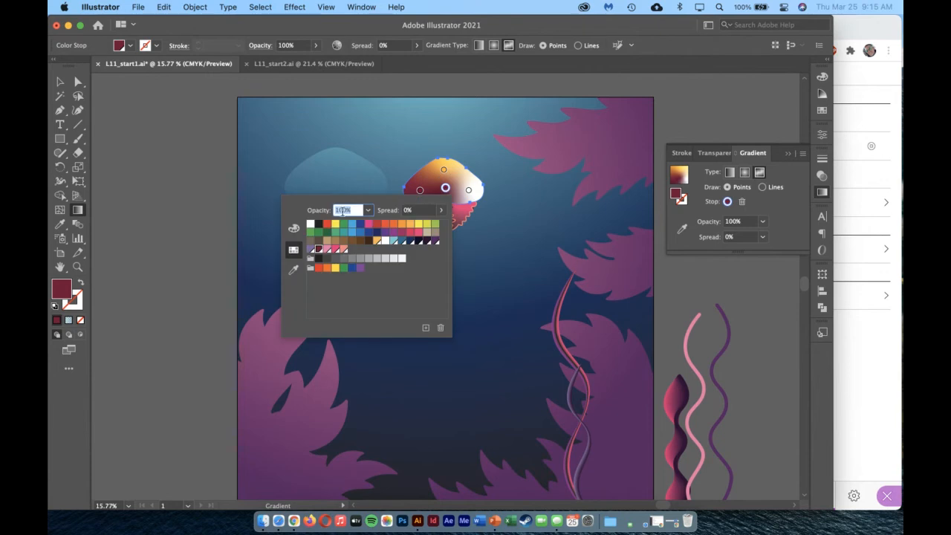
{"action": "left_click", "coordinate": [318, 224]}
{"action": "left_click", "coordinate": [444, 187]}
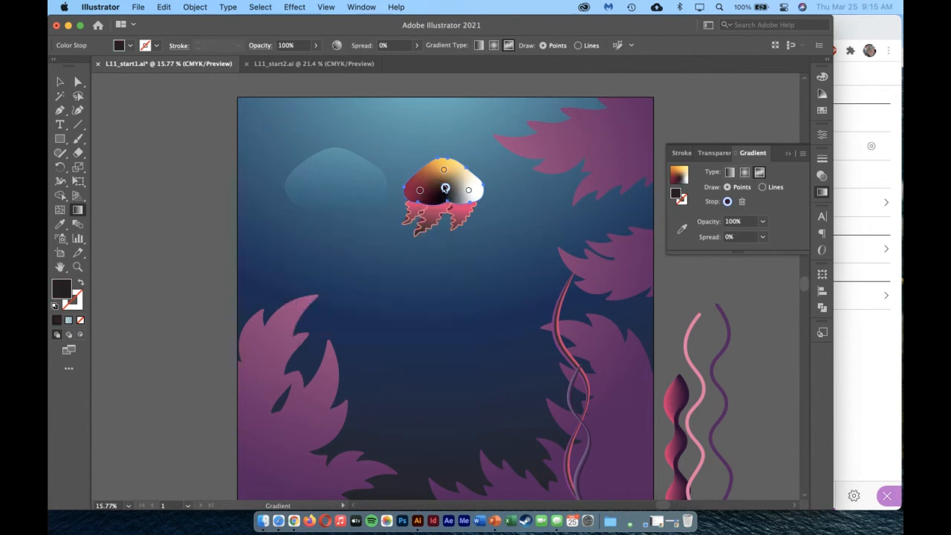
Adjust the freeform stops: spread 37% for black and 26% for Burgundy, with the white stop slightly farther right.
{"action": "mouse_move", "coordinate": [445, 202]}
{"action": "left_mouse_down"}
{"action": "mouse_move", "coordinate": [446, 211]}
{"action": "mouse_move", "coordinate": [438, 185]}
{"action": "mouse_move", "coordinate": [448, 194]}
{"action": "left_mouse_up"}
{"action": "left_click", "coordinate": [469, 191]}
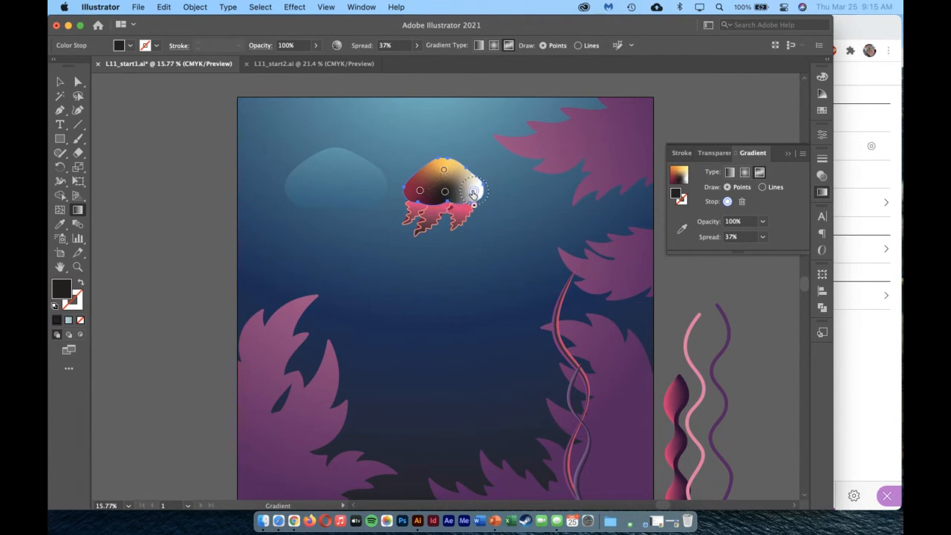
{"action": "left_click", "coordinate": [421, 192]}
{"action": "left_click", "coordinate": [422, 192]}
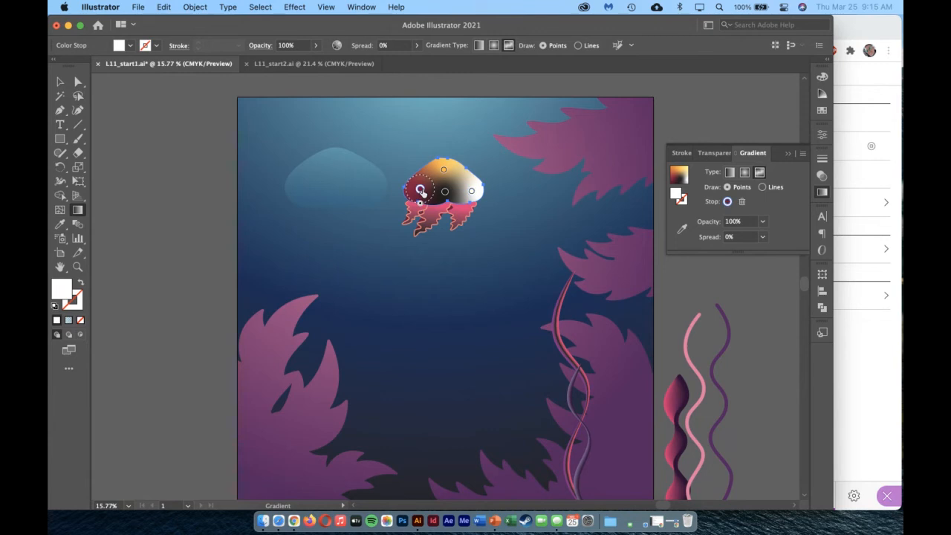
{"action": "left_click_drag", "start_coordinate": [420, 203], "coordinate": [420, 206]}
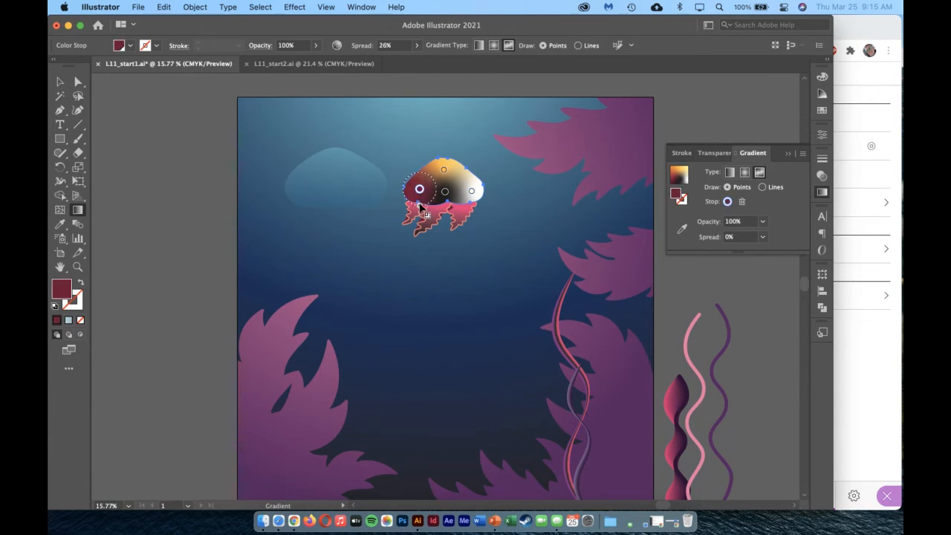
Finish editing the freeform gradient and move the translucent blue head over the multicolored jellyfish head.
{"action": "left_click", "coordinate": [444, 191]}
{"action": "left_click", "coordinate": [60, 82]}
{"action": "left_click", "coordinate": [178, 327]}
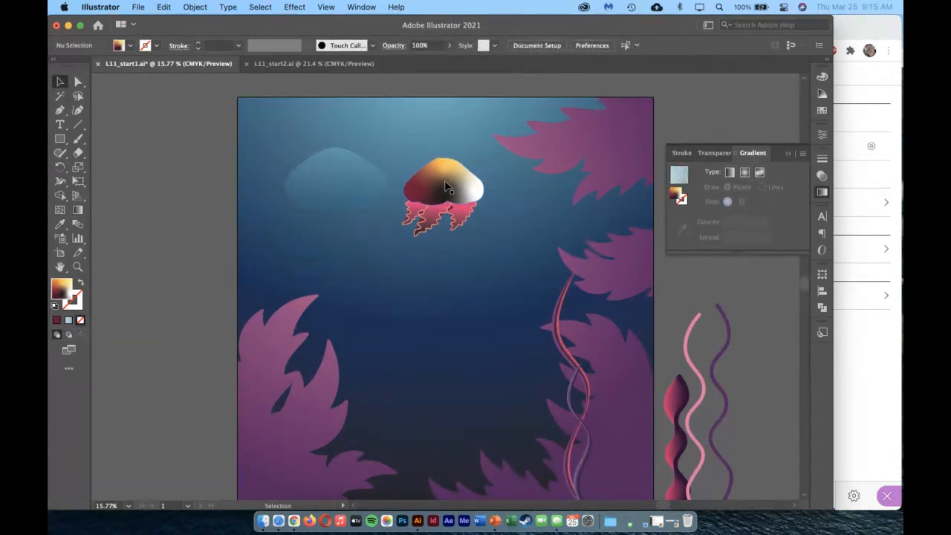
{"action": "left_click_drag", "start_coordinate": [347, 179], "coordinate": [453, 177]}
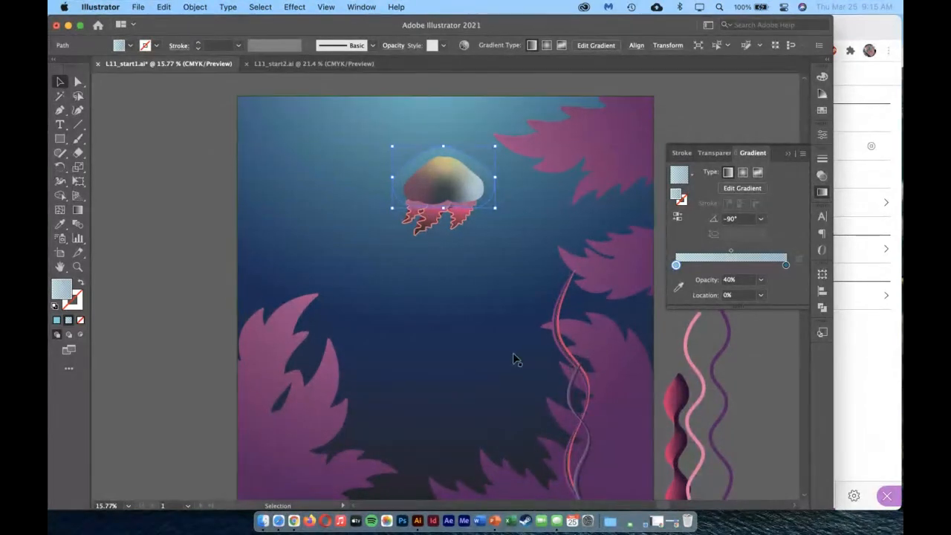
Move the finished red blended seaweed onto the artboard, just left of the thin twisting plants.
{"action": "scroll", "coordinate": [516, 359], "scroll_direction": "right", "scroll_amount": 5}
{"action": "scroll", "coordinate": [571, 352], "scroll_direction": "down", "scroll_amount": 3}
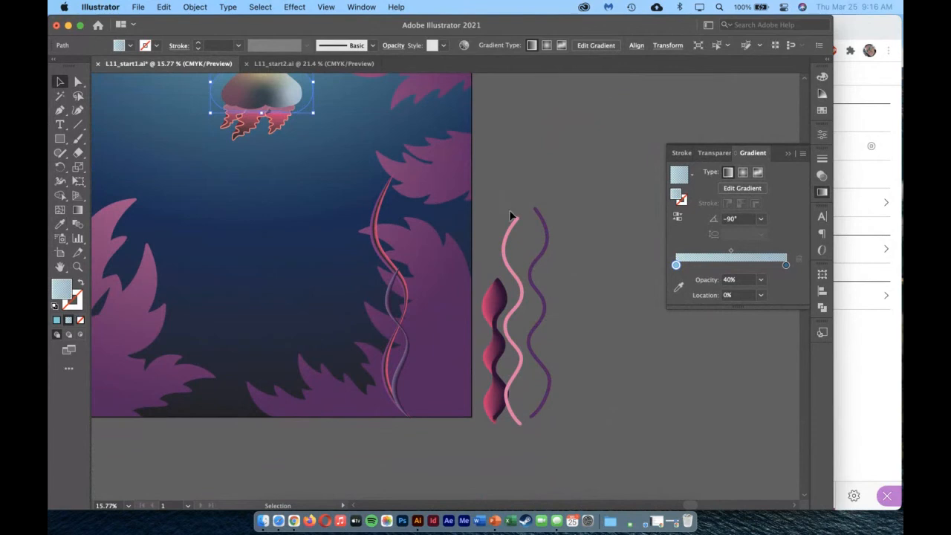
{"action": "left_click", "coordinate": [509, 215]}
{"action": "left_click", "coordinate": [602, 356]}
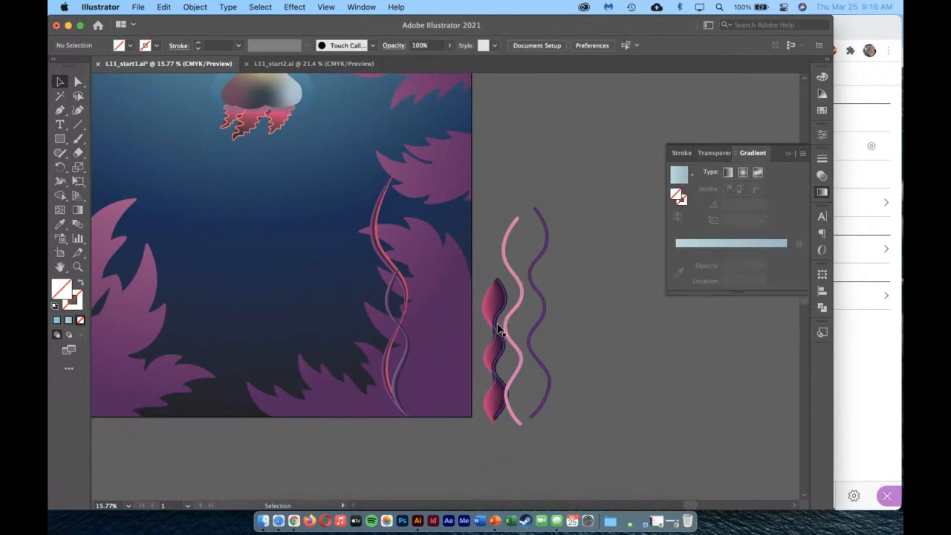
{"action": "left_click_drag", "start_coordinate": [500, 330], "coordinate": [343, 323]}
{"action": "left_click", "coordinate": [362, 443]}
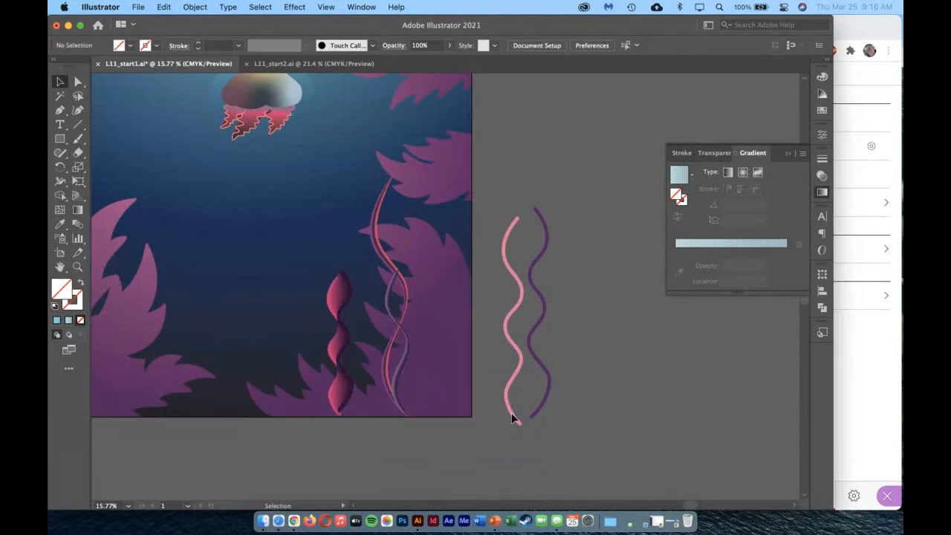
Blend the pink and purple wavy lines beside the artboard into one shape with the Blend tool.
{"action": "left_click", "coordinate": [547, 233]}
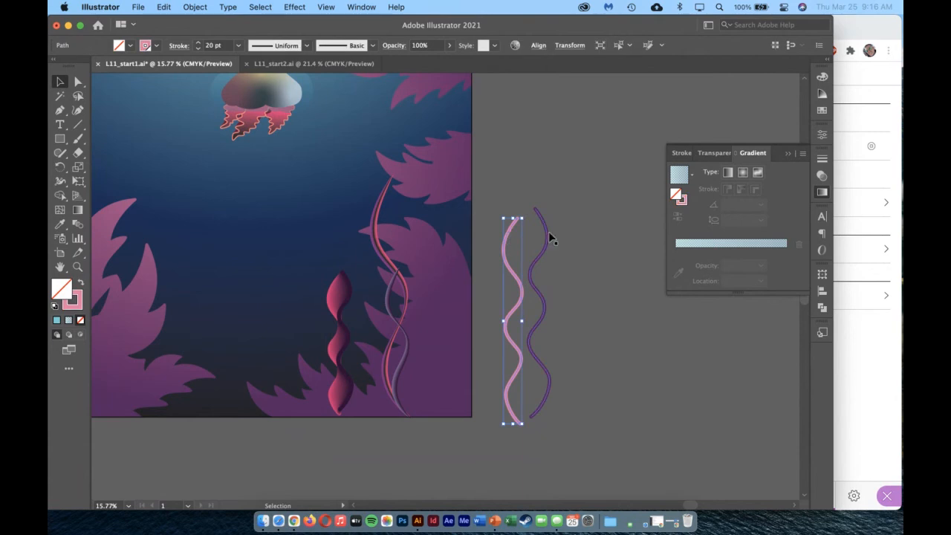
{"action": "left_click", "coordinate": [583, 295]}
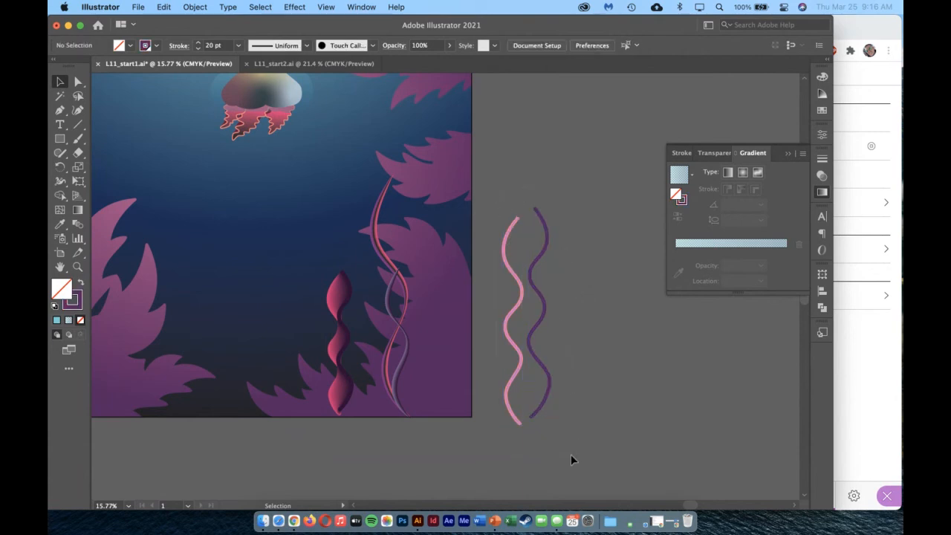
{"action": "key", "text": "super+a"}
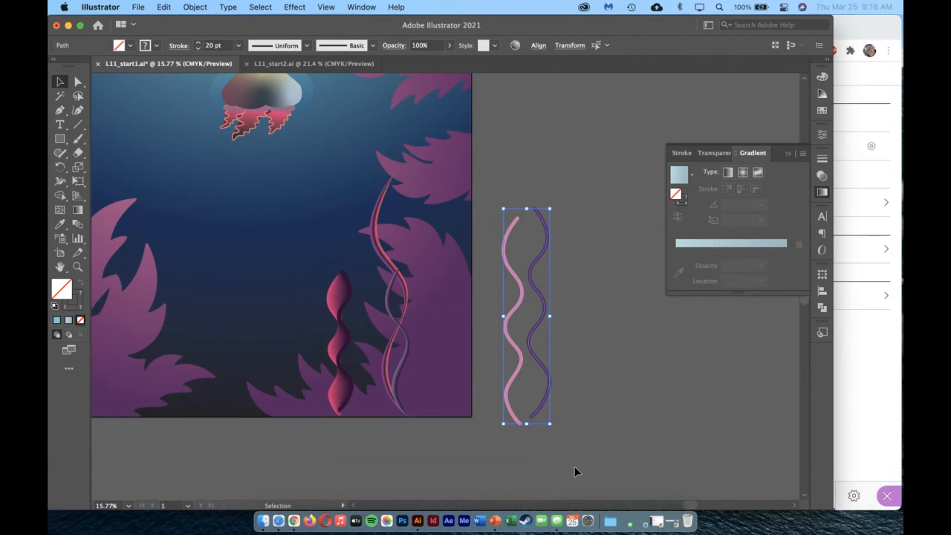
{"action": "left_click", "coordinate": [75, 226]}
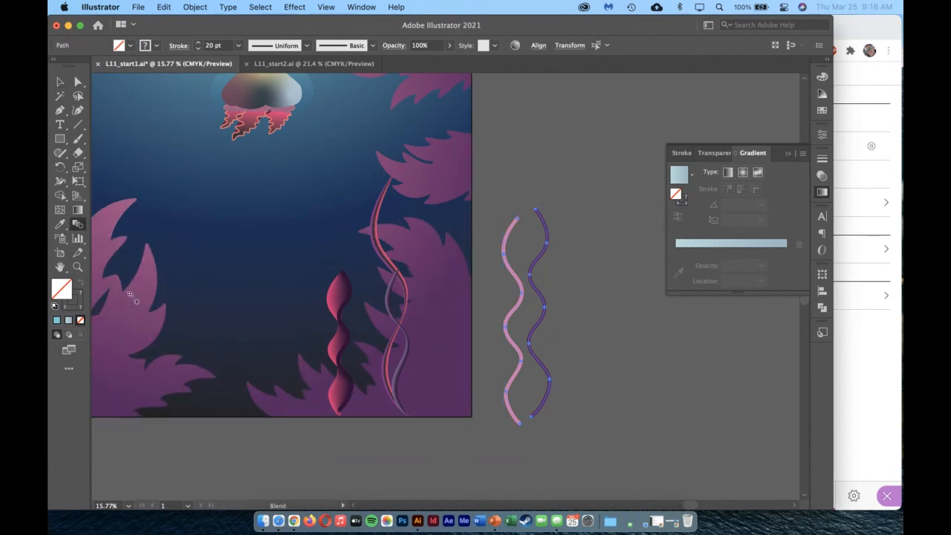
{"action": "left_click", "coordinate": [542, 258]}
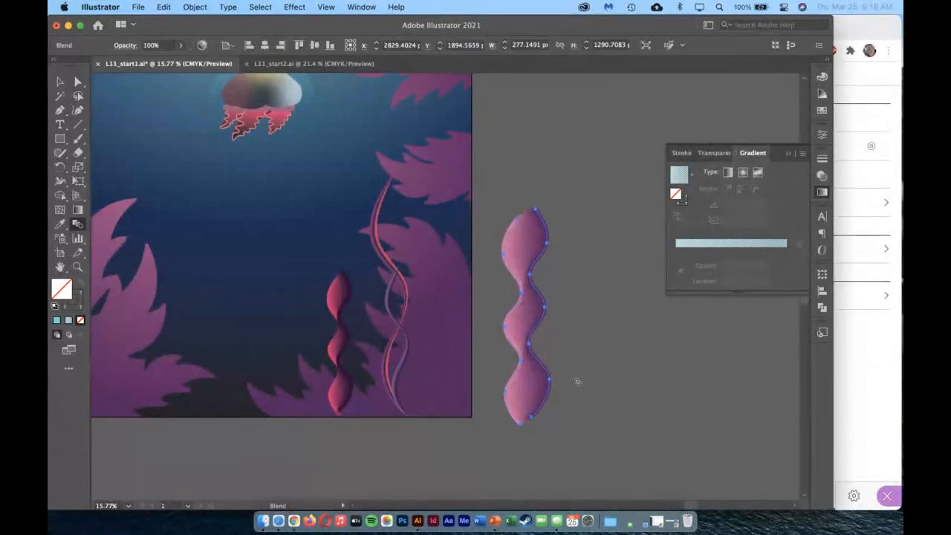
Inspect the color transition of the new pink-to-purple blend up close.
{"action": "left_click", "coordinate": [60, 82]}
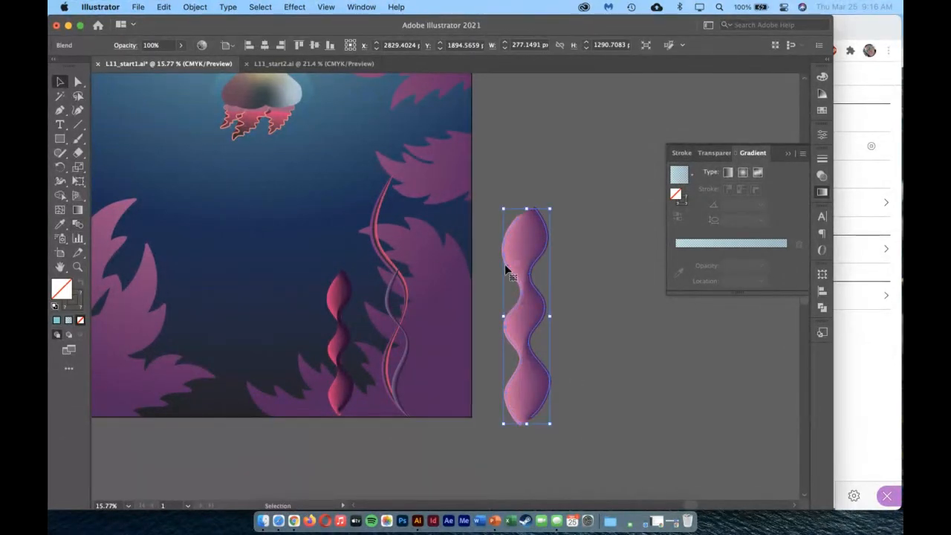
{"action": "left_click", "coordinate": [77, 266]}
{"action": "left_click_drag", "start_coordinate": [513, 272], "coordinate": [626, 302]}
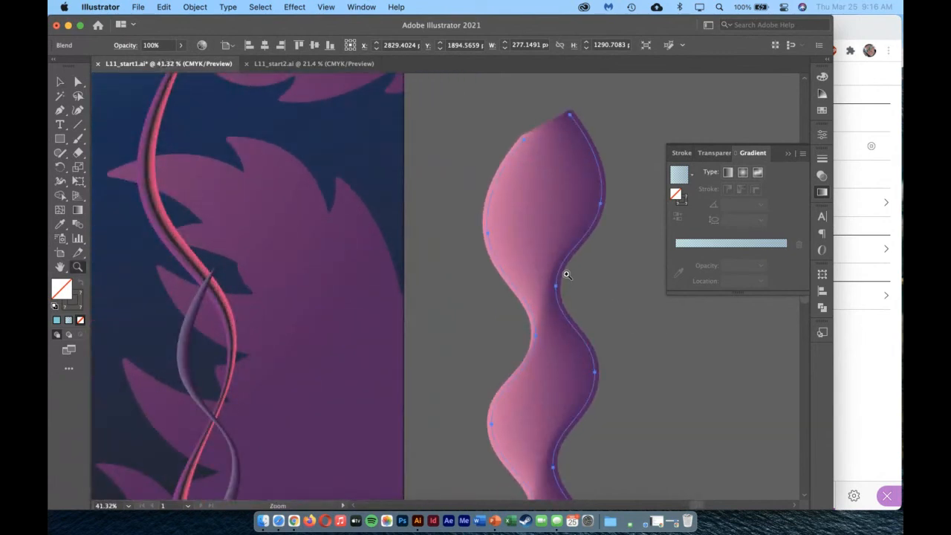
{"action": "left_click", "coordinate": [489, 301], "text": "alt"}
{"action": "left_click", "coordinate": [414, 288], "text": "alt"}
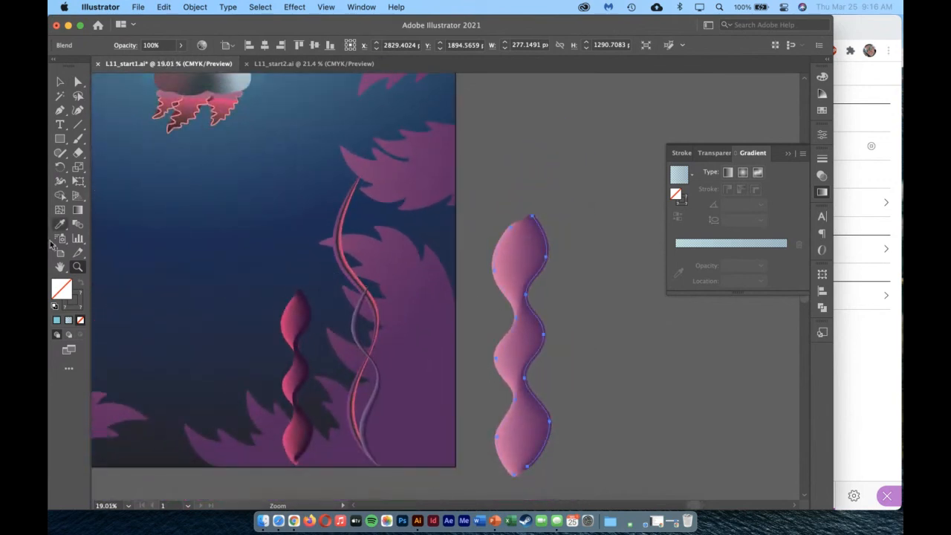
{"action": "key", "text": "v"}
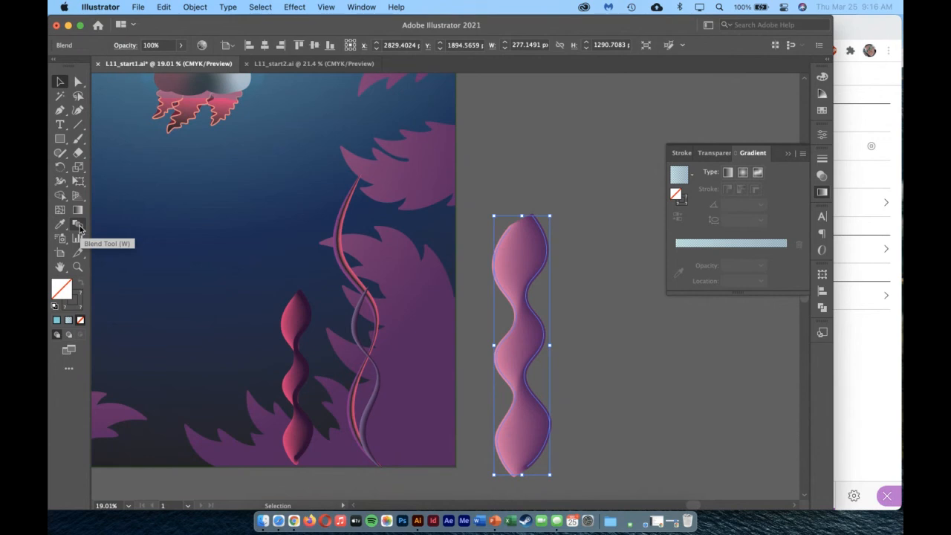
Try 15 specified steps as the spacing of the pink-to-purple blend.
{"action": "double_click", "coordinate": [79, 228]}
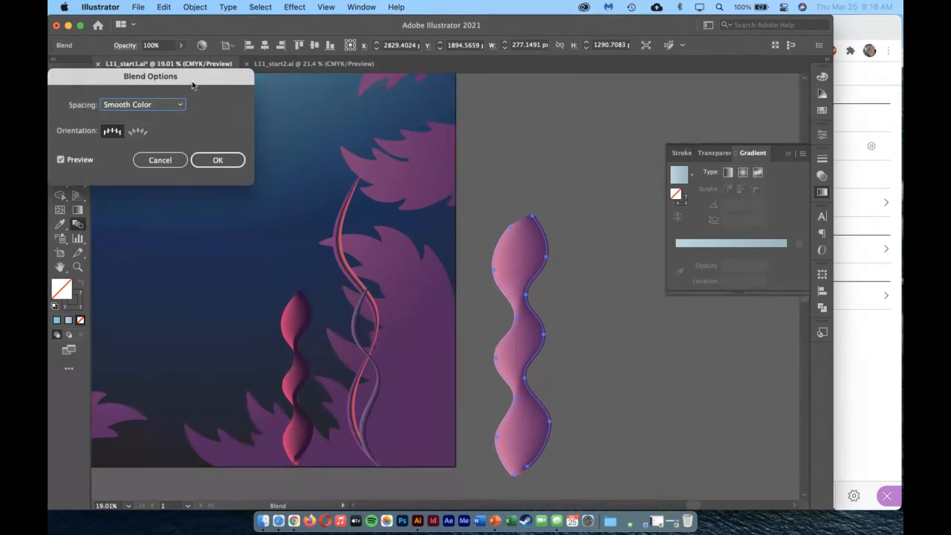
{"action": "left_click_drag", "start_coordinate": [191, 85], "coordinate": [393, 217]}
{"action": "left_click", "coordinate": [343, 236]}
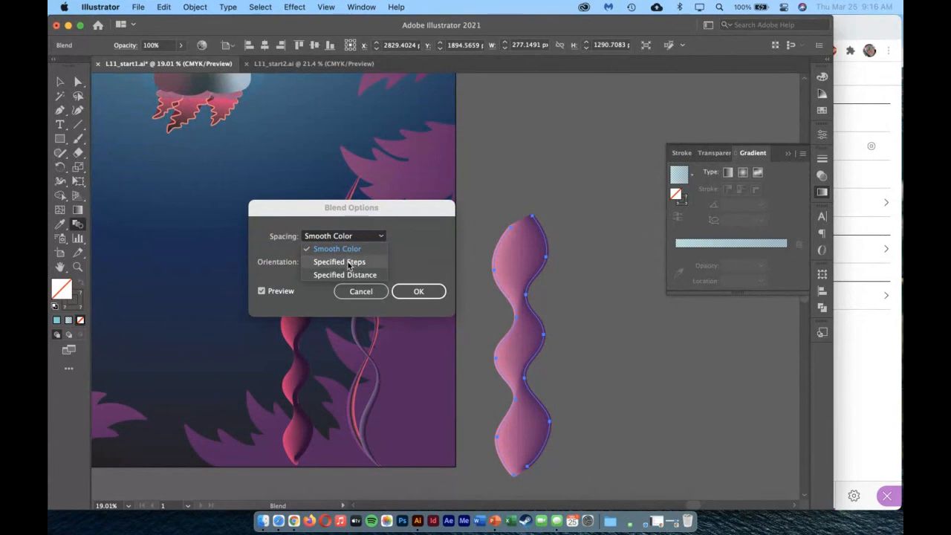
{"action": "left_click", "coordinate": [347, 262]}
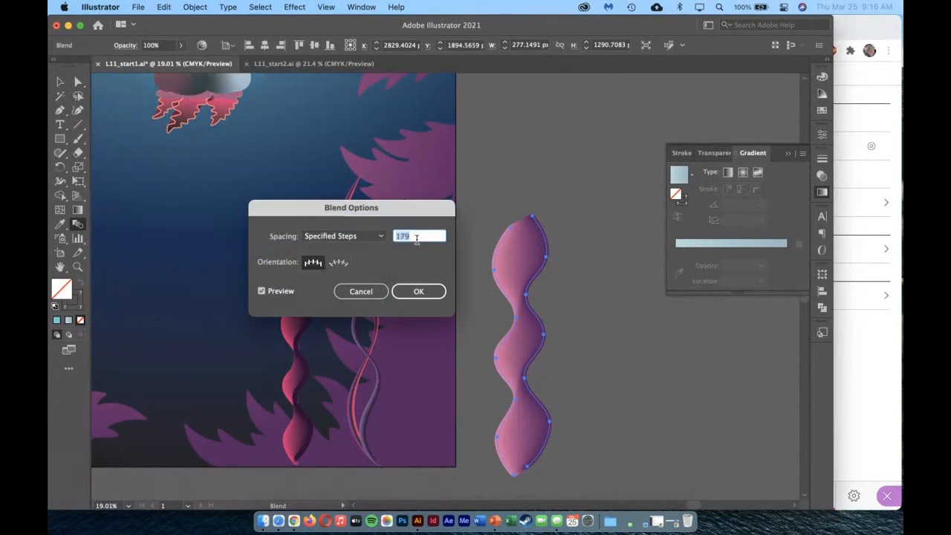
{"action": "type", "text": "1"}
{"action": "key", "text": "Tab"}
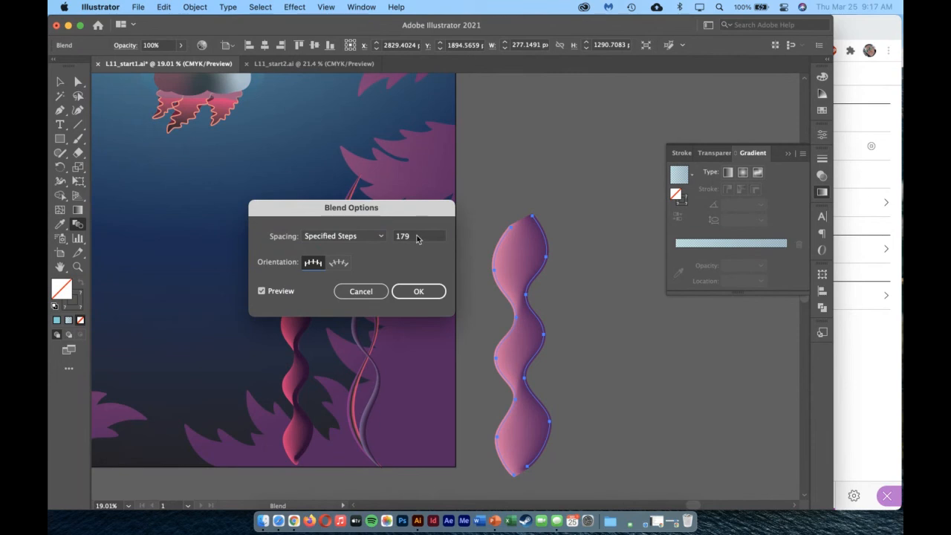
{"action": "left_click", "coordinate": [416, 238]}
{"action": "type", "text": "15"}
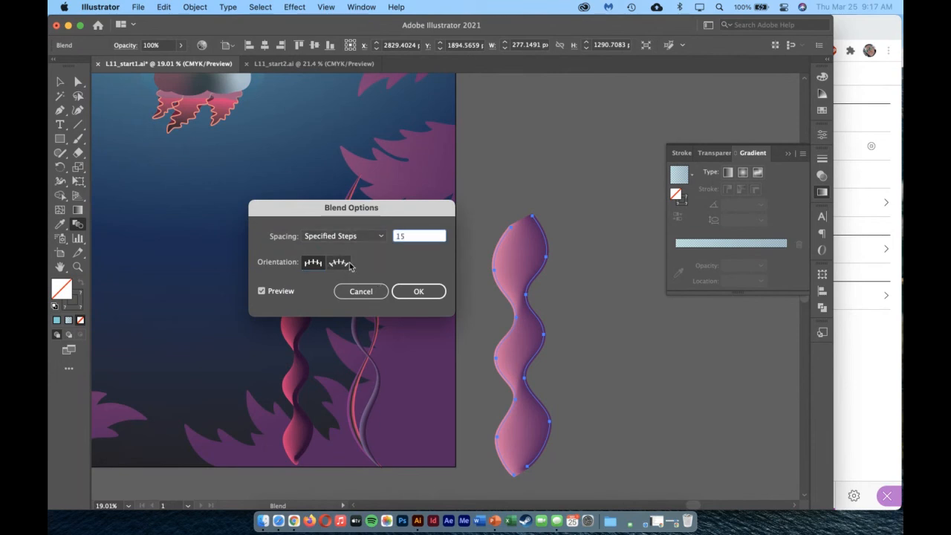
{"action": "key", "text": "Tab"}
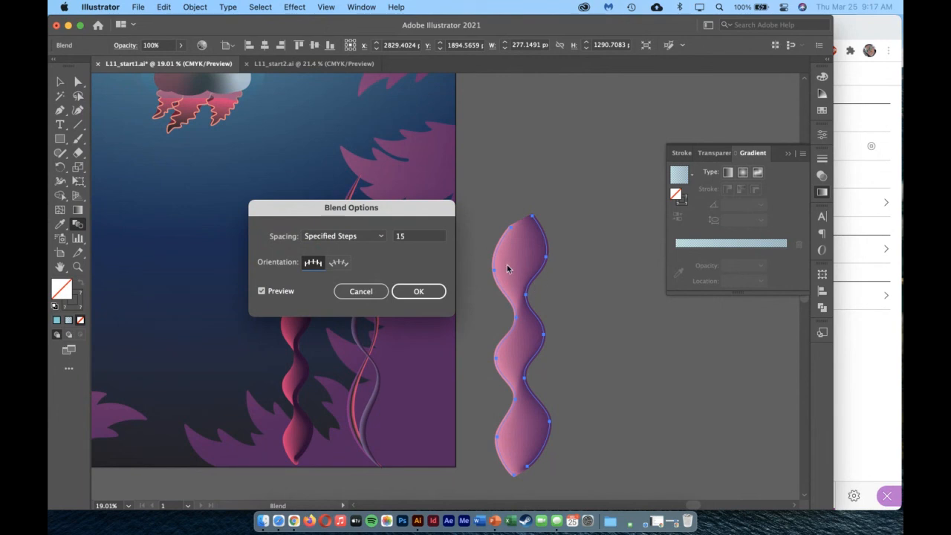
Preview the blend with 5 specified steps and return its spacing to Smooth Color.
{"action": "left_click_drag", "start_coordinate": [408, 237], "coordinate": [368, 239]}
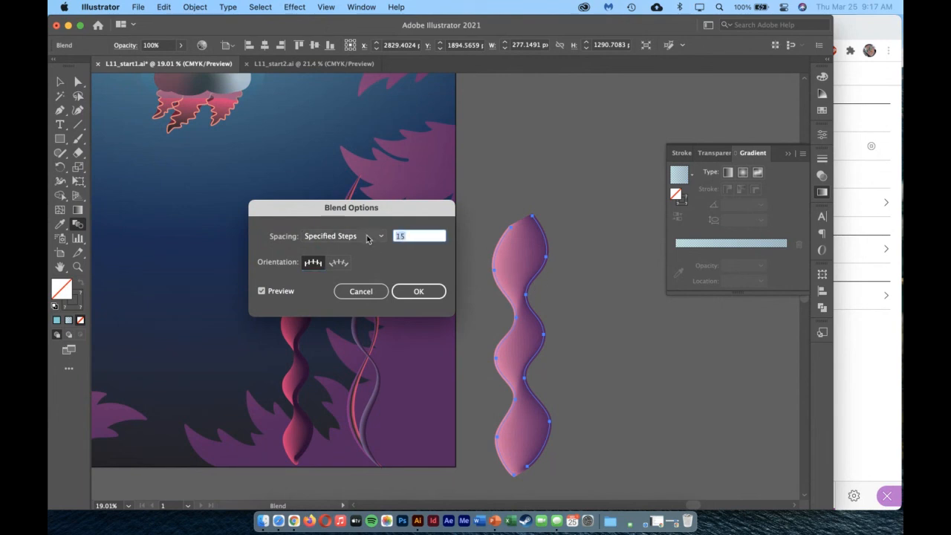
{"action": "type", "text": "5"}
{"action": "key", "text": "Tab"}
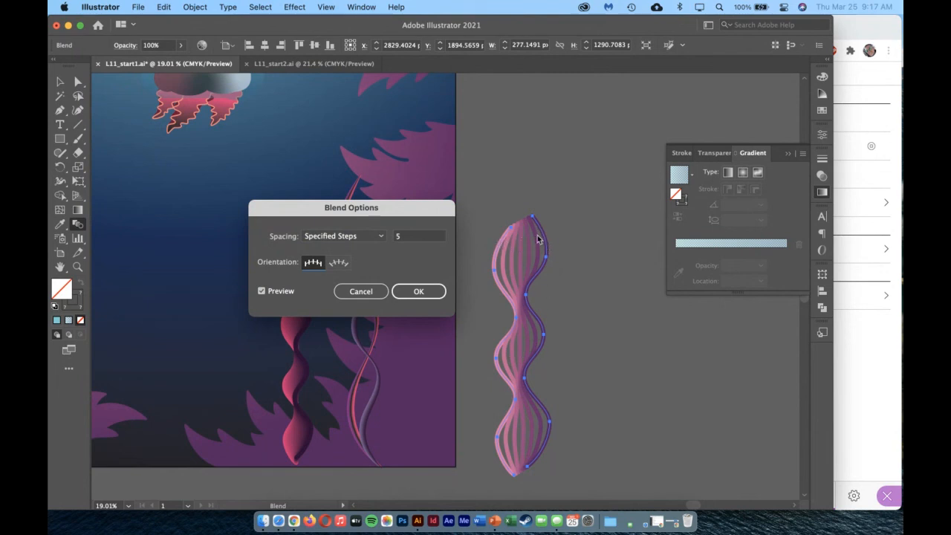
{"action": "left_click", "coordinate": [353, 236]}
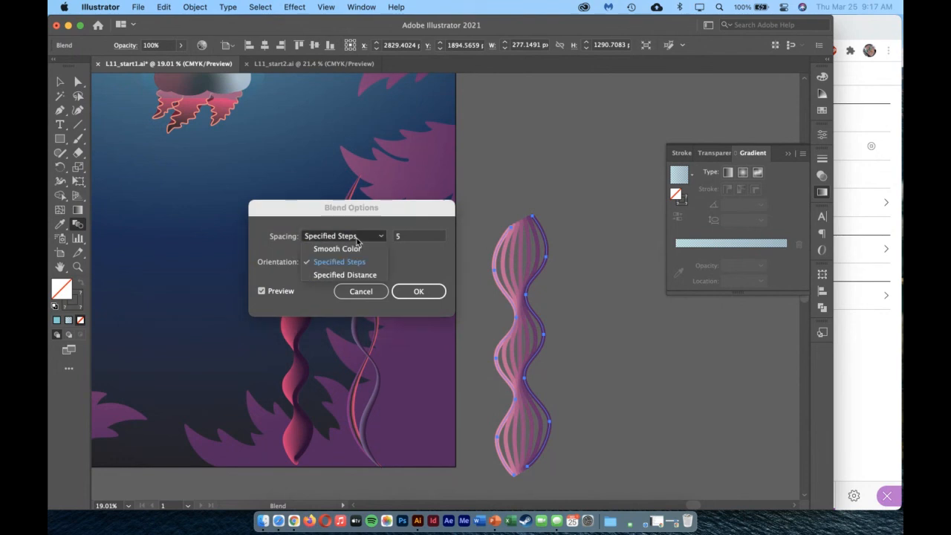
{"action": "left_click", "coordinate": [356, 247]}
{"action": "left_click", "coordinate": [418, 291]}
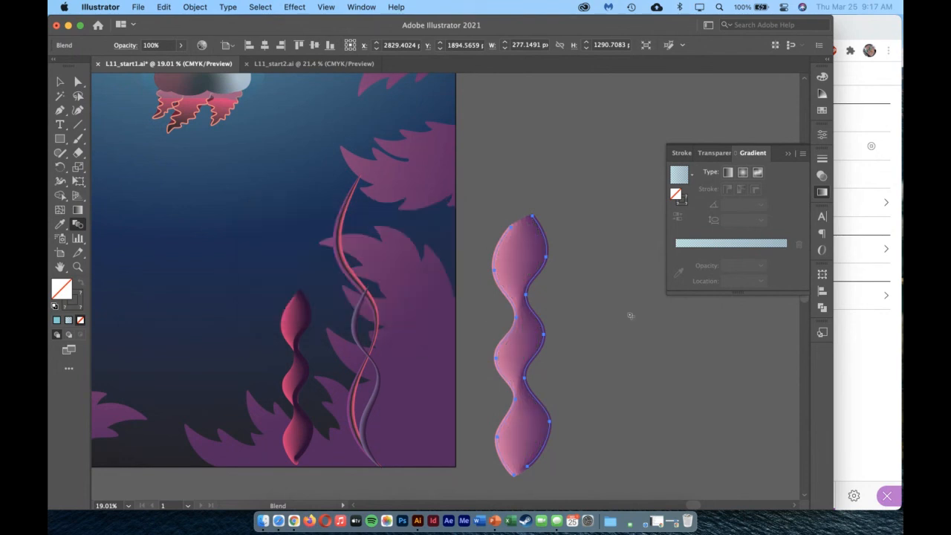
Group the pink-to-purple blend and move it onto the artboard, standing near the lower right edge.
{"action": "key", "text": "super+g"}
{"action": "left_click", "coordinate": [58, 82]}
{"action": "left_click_drag", "start_coordinate": [531, 276], "coordinate": [422, 264]}
{"action": "scroll", "coordinate": [520, 266], "scroll_direction": "left", "scroll_amount": 5}
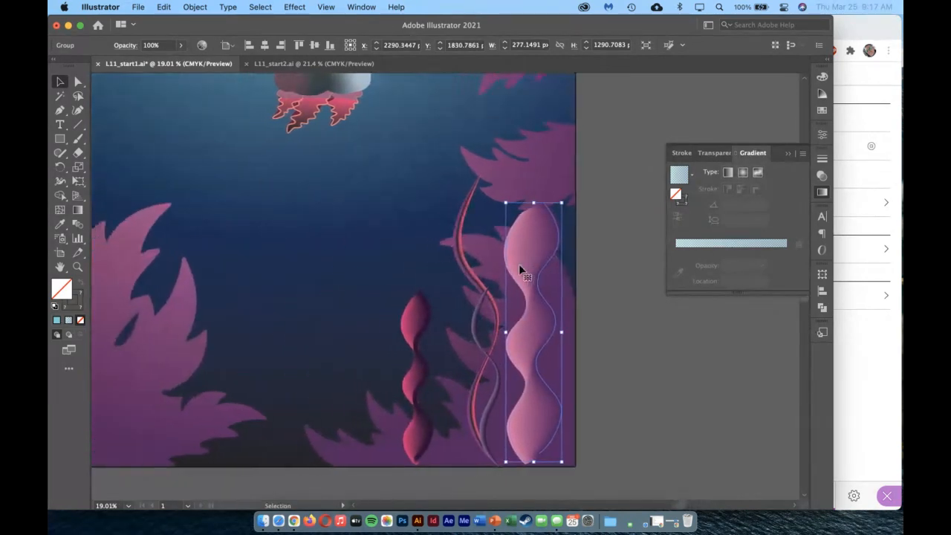
Show the Type, Blends and EXTRAS layers and view the whole artboard without the layer list.
{"action": "left_click", "coordinate": [362, 7]}
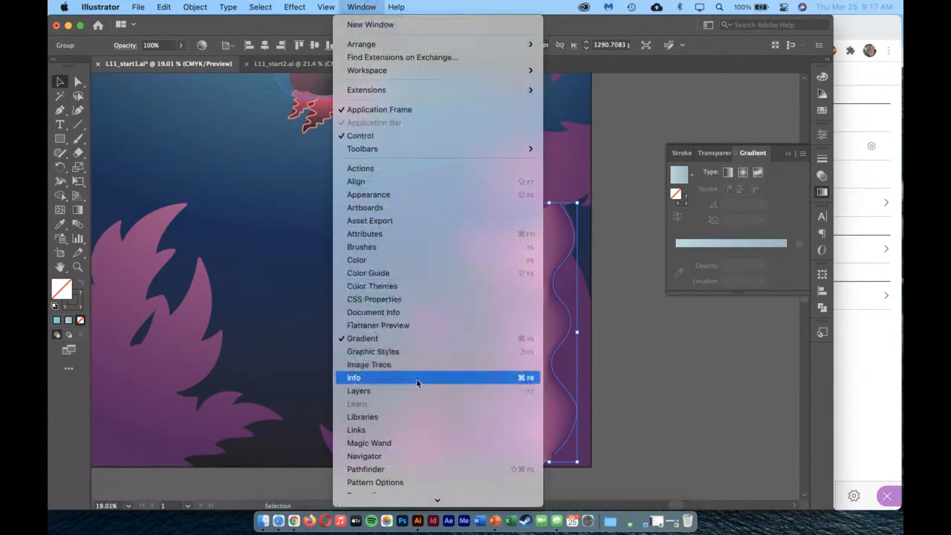
{"action": "left_click", "coordinate": [412, 391]}
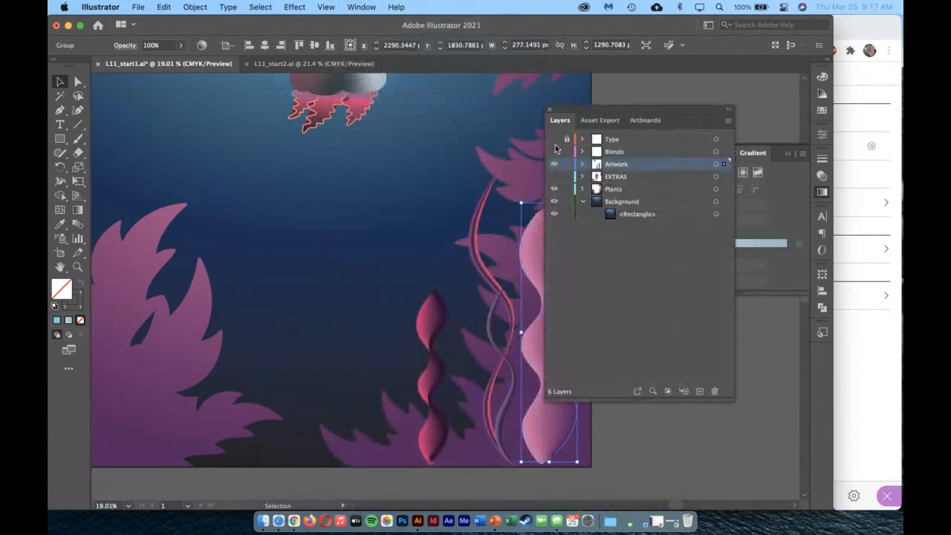
{"action": "left_click", "coordinate": [553, 139]}
{"action": "left_click", "coordinate": [554, 152]}
{"action": "left_click", "coordinate": [554, 176]}
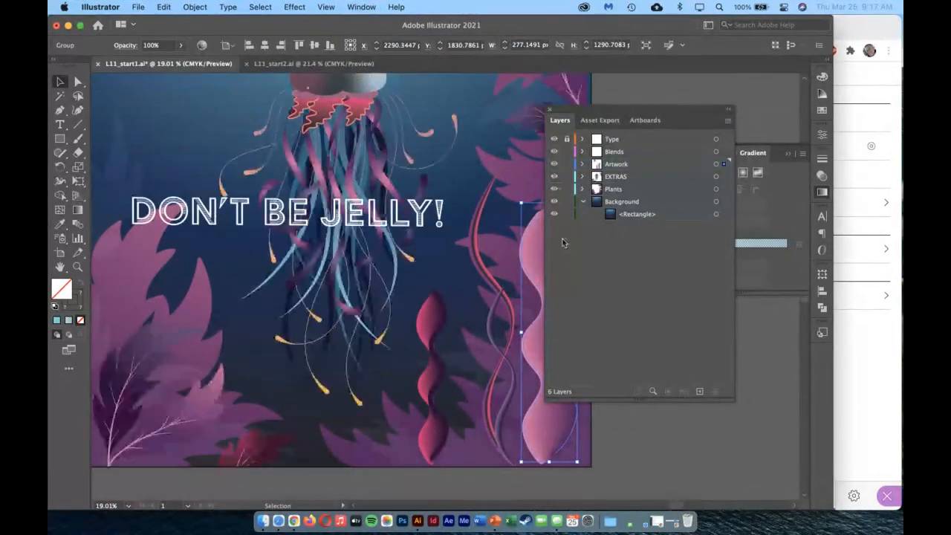
{"action": "double_click", "coordinate": [60, 266]}
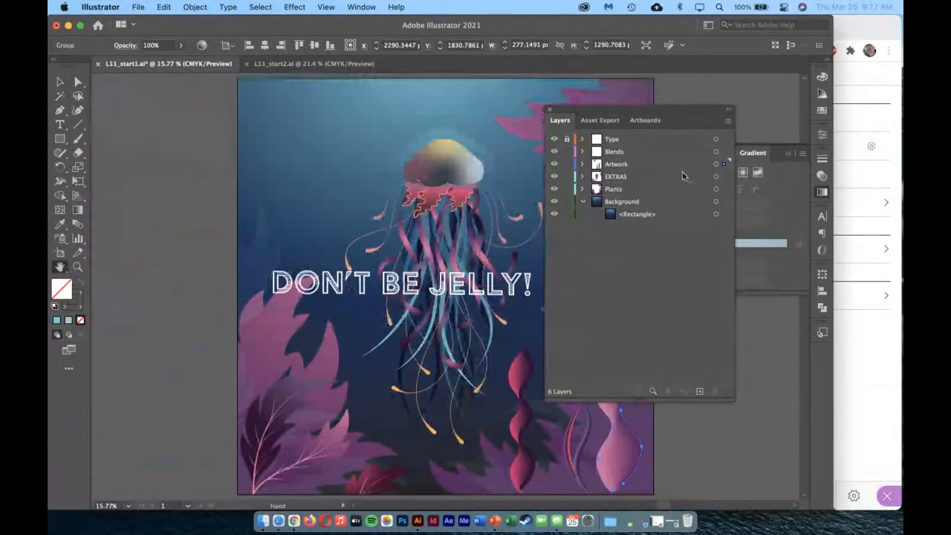
{"action": "left_click", "coordinate": [549, 109]}
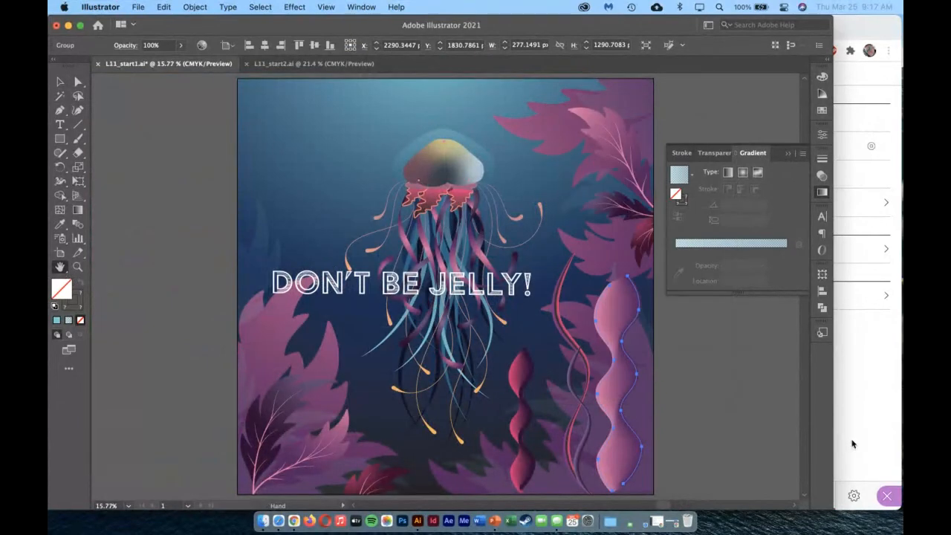
Deselect the seaweed group, switch to the L11_start2.ai cake document and put away the gradient settings.
{"action": "left_click", "coordinate": [60, 81]}
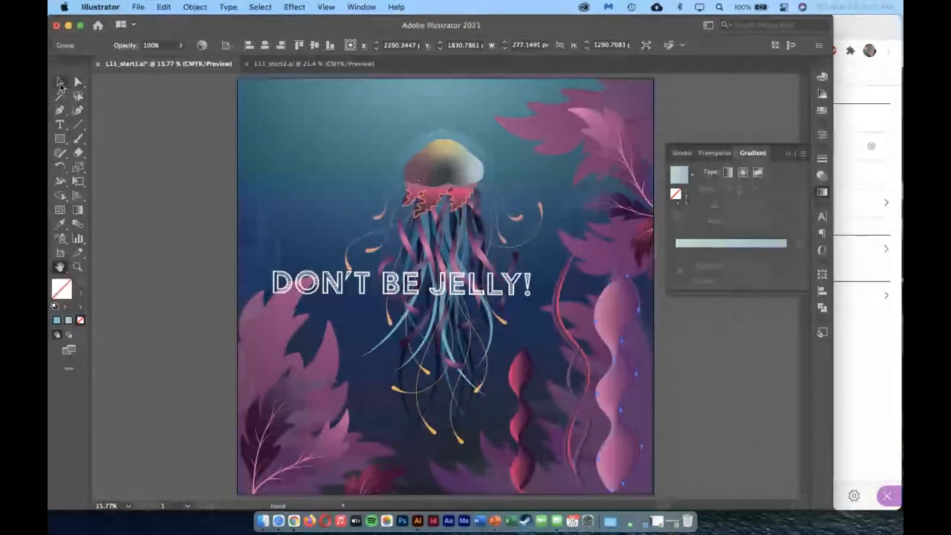
{"action": "left_click", "coordinate": [141, 139]}
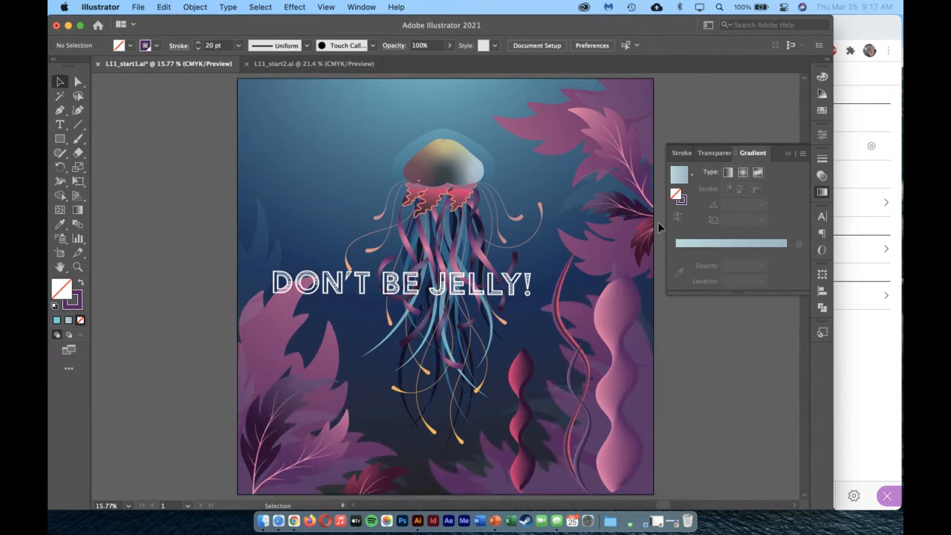
{"action": "left_click", "coordinate": [278, 64]}
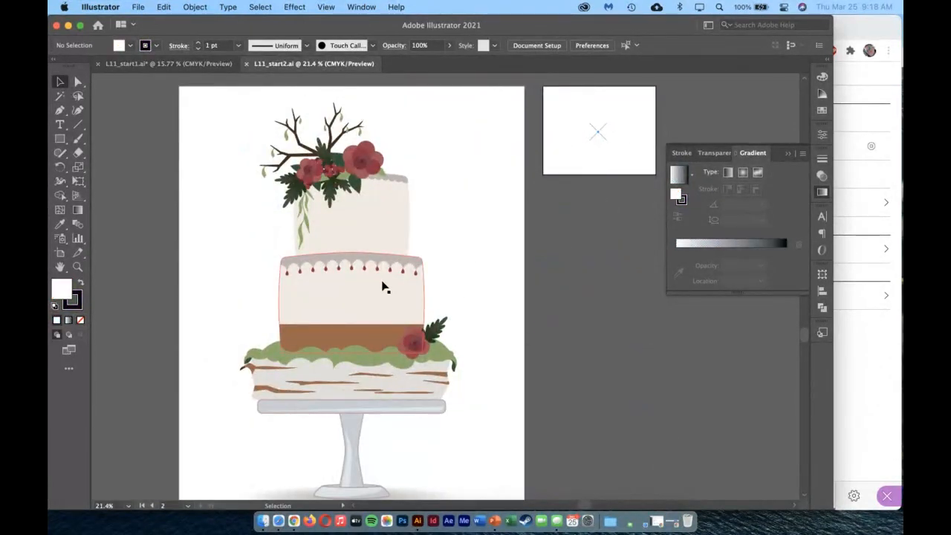
{"action": "left_click", "coordinate": [390, 305]}
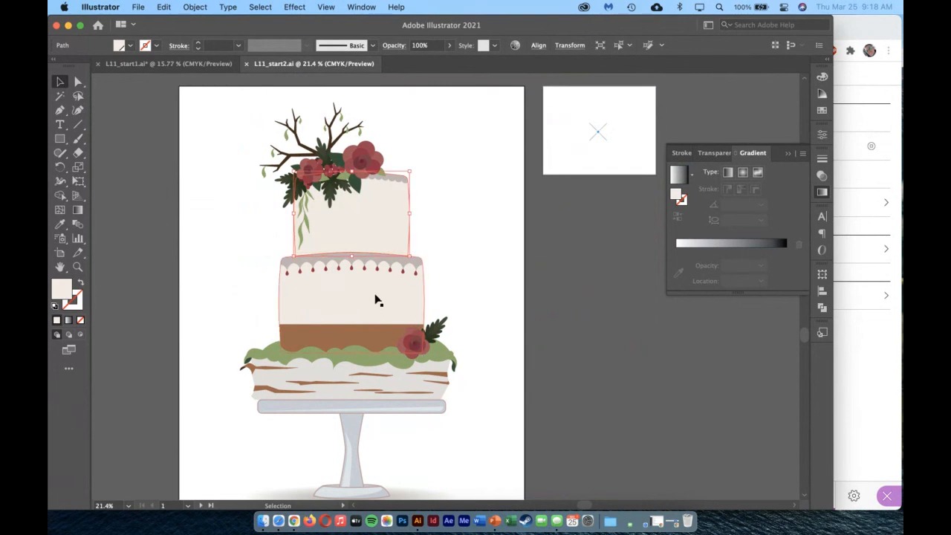
{"action": "left_click", "coordinate": [384, 217]}
{"action": "left_click", "coordinate": [789, 154]}
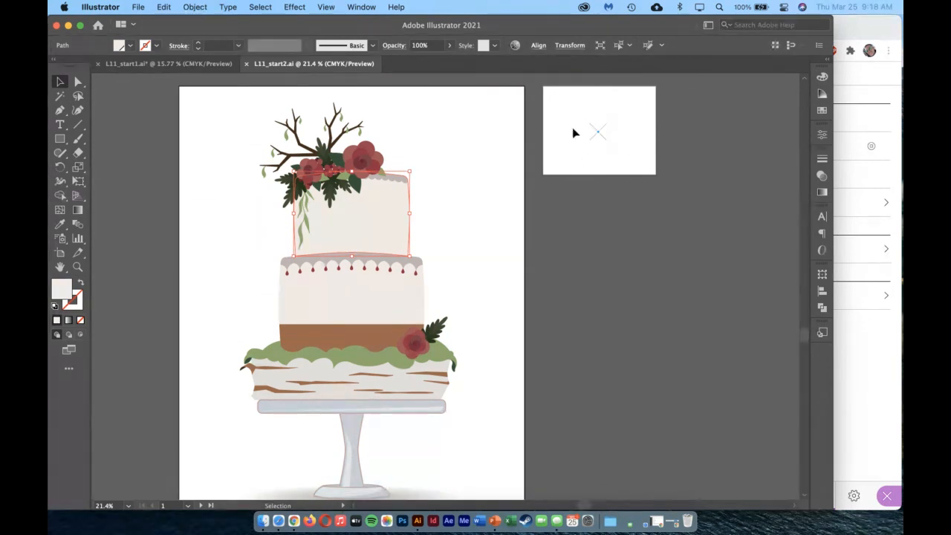
Make a new pattern from the crossed lines and blue dot on the small second artboard.
{"action": "left_click_drag", "start_coordinate": [556, 111], "coordinate": [623, 156]}
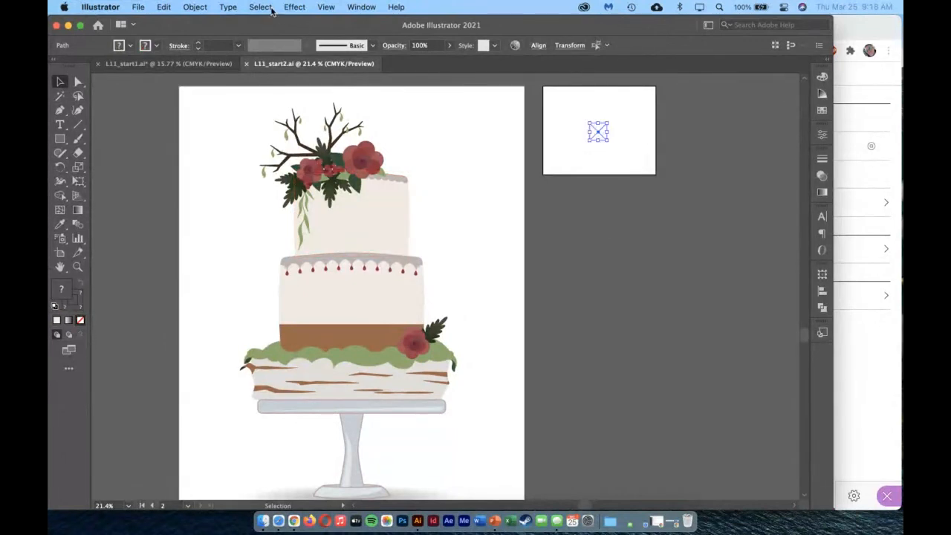
{"action": "left_click", "coordinate": [203, 5]}
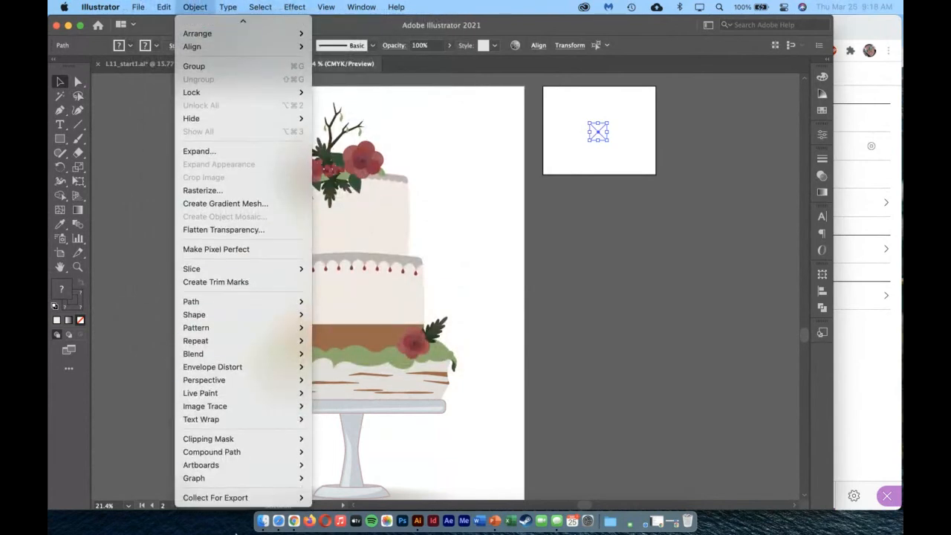
{"action": "mouse_move", "coordinate": [243, 499]}
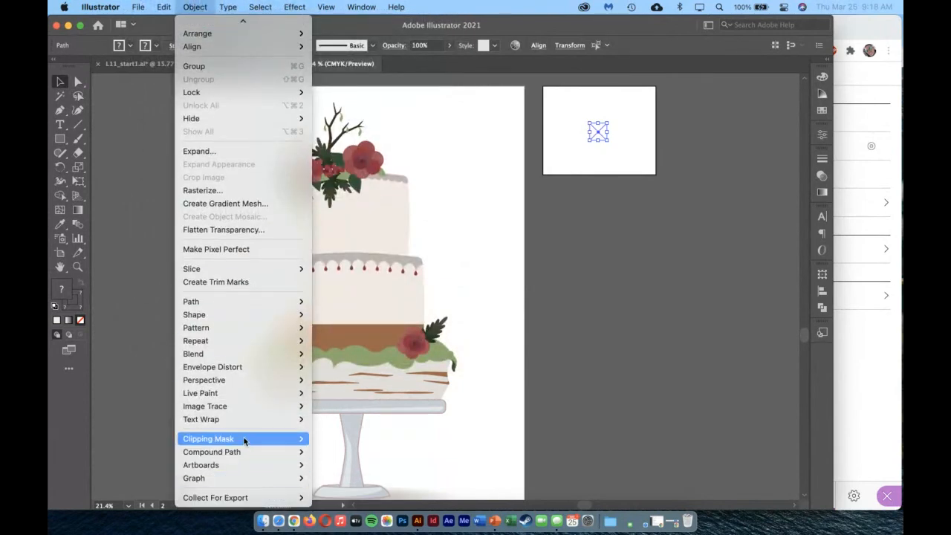
{"action": "mouse_move", "coordinate": [240, 428]}
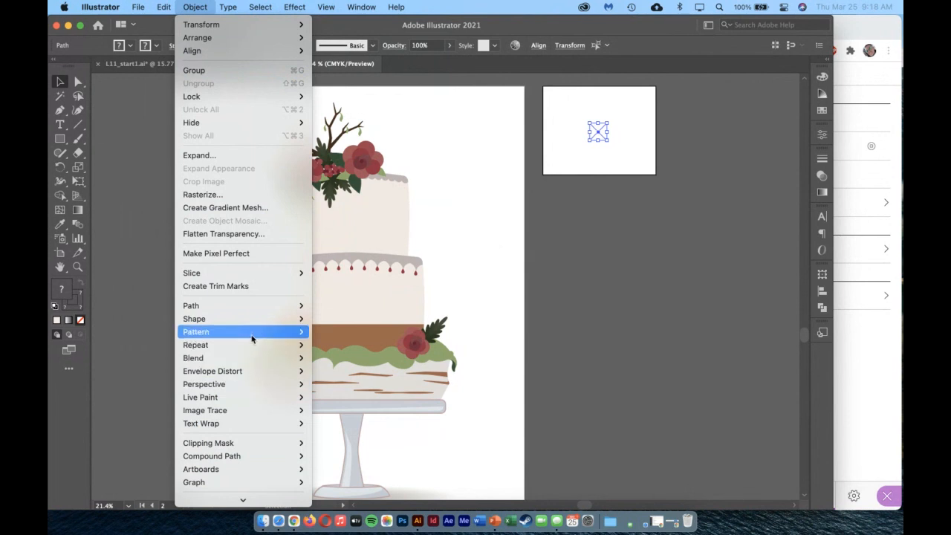
{"action": "mouse_move", "coordinate": [253, 336]}
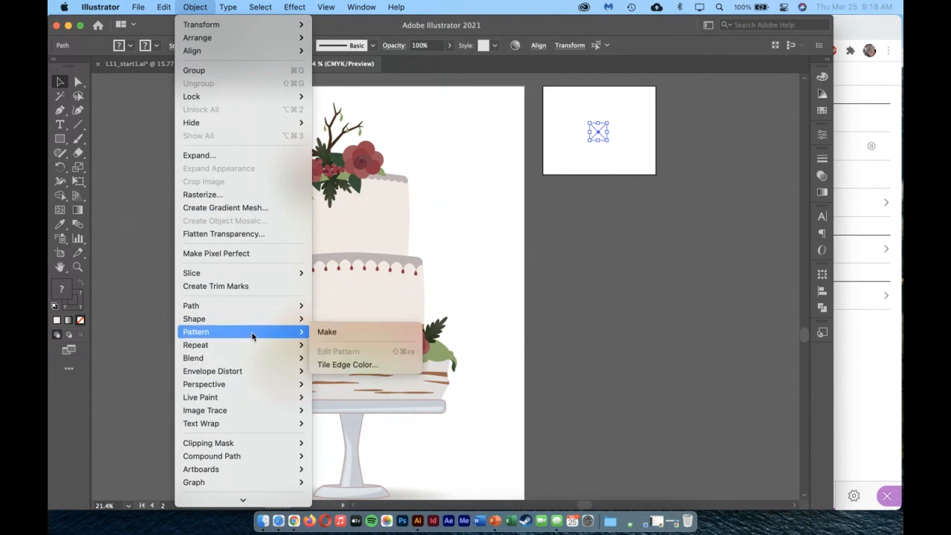
{"action": "left_click", "coordinate": [332, 336]}
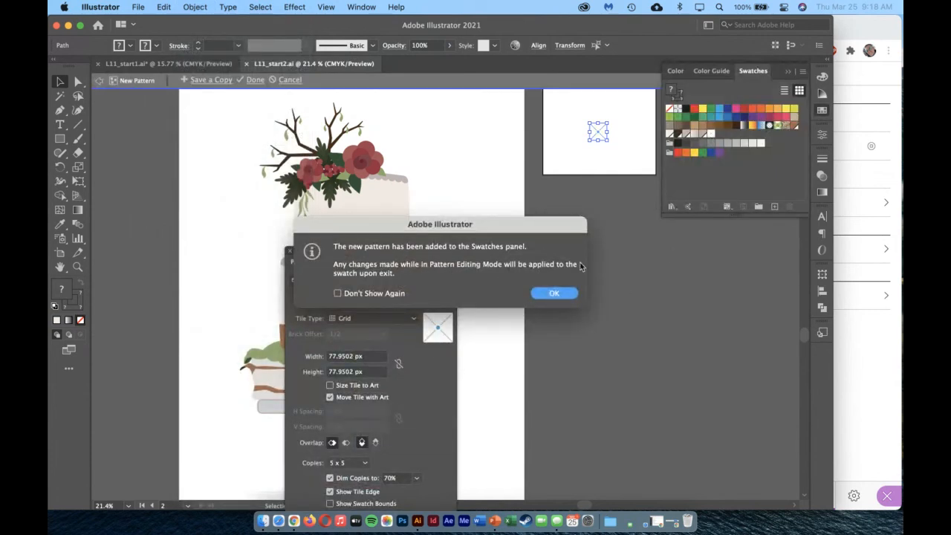
{"action": "left_click", "coordinate": [554, 292]}
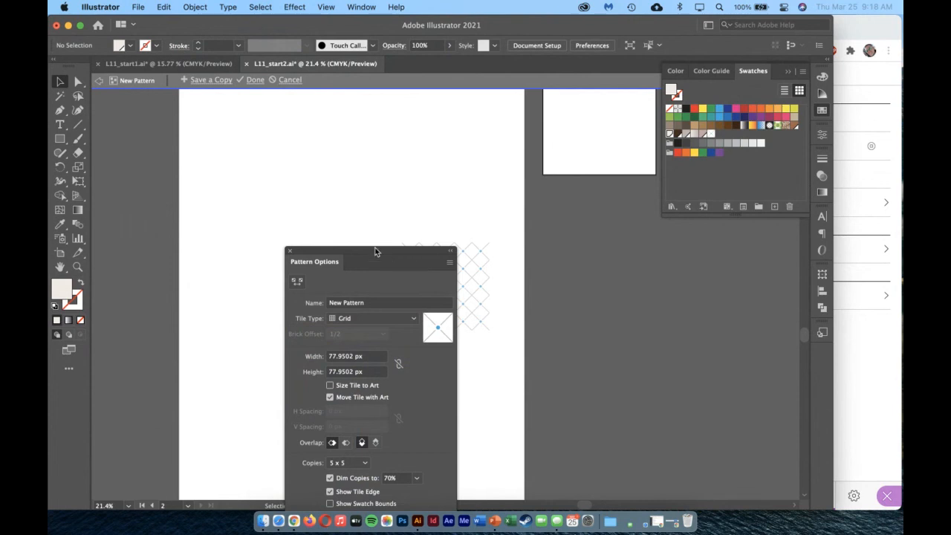
Name the new pattern Webbing, with its options moved clear of the tile preview.
{"action": "left_click_drag", "start_coordinate": [375, 251], "coordinate": [633, 205]}
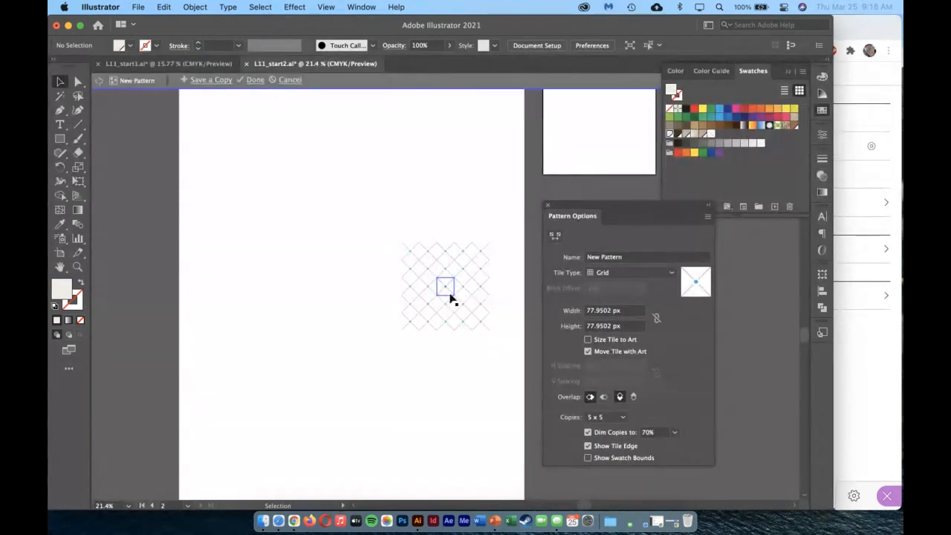
{"action": "left_click", "coordinate": [77, 267]}
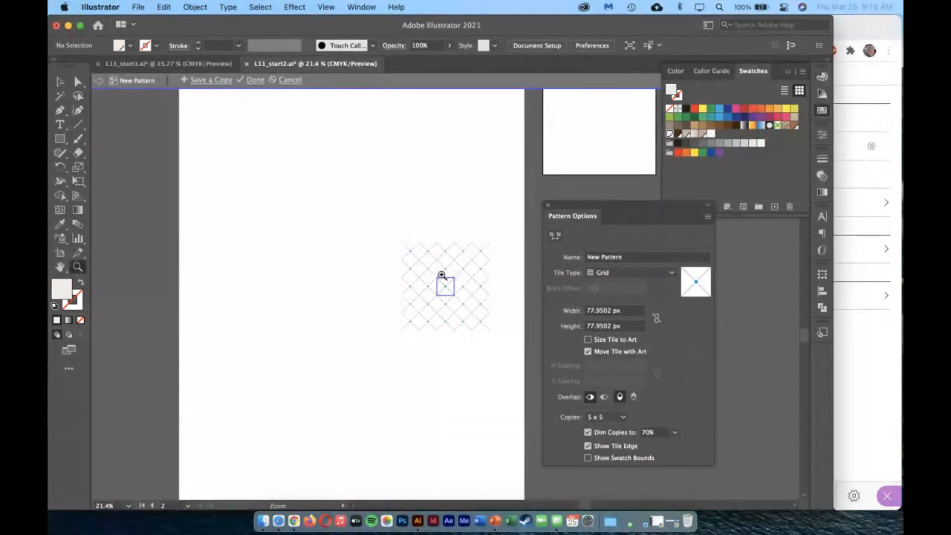
{"action": "left_click_drag", "start_coordinate": [441, 275], "coordinate": [445, 312]}
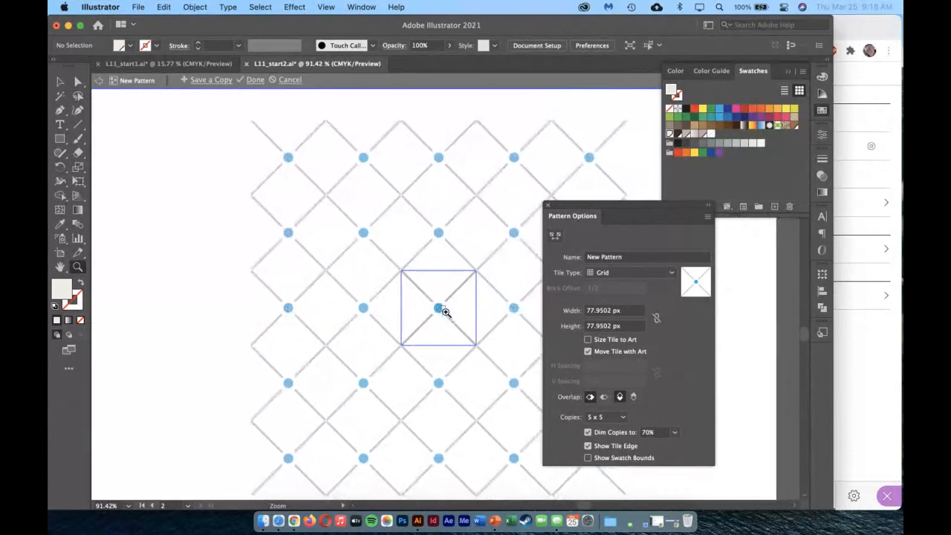
{"action": "left_click", "coordinate": [629, 273]}
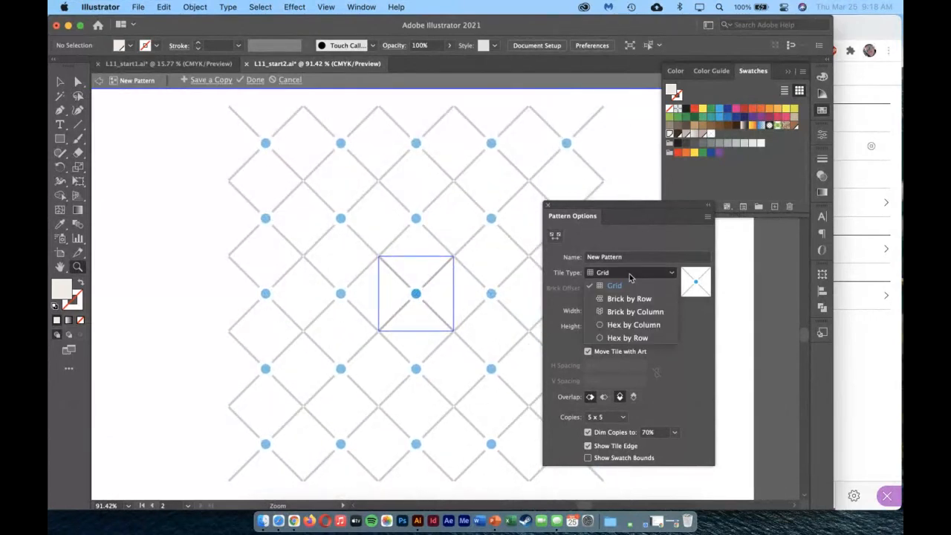
{"action": "left_click", "coordinate": [629, 277]}
{"action": "left_click", "coordinate": [627, 257]}
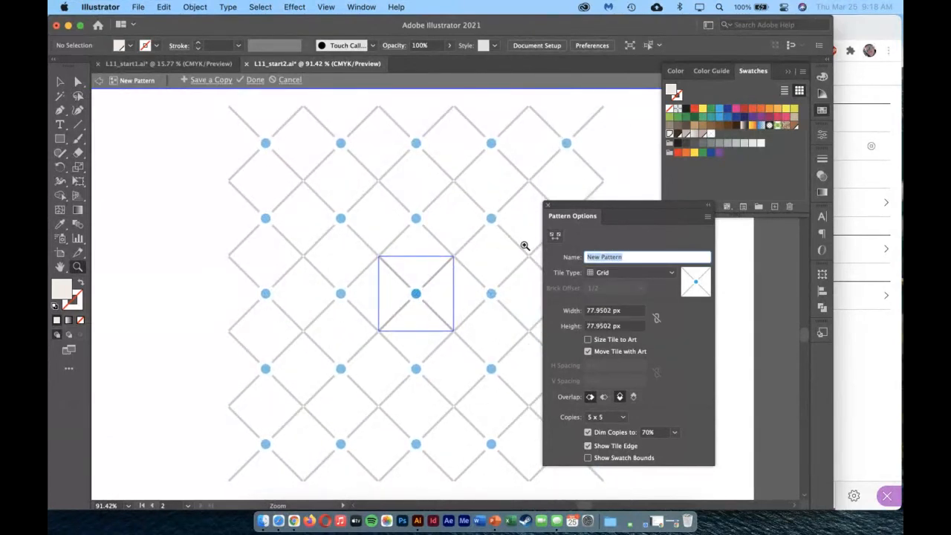
{"action": "type", "text": "Webbing"}
Try the Brick by Row and Brick by Column tile types for the Webbing pattern and return to Grid.
{"action": "left_click", "coordinate": [621, 275]}
{"action": "left_click", "coordinate": [629, 299]}
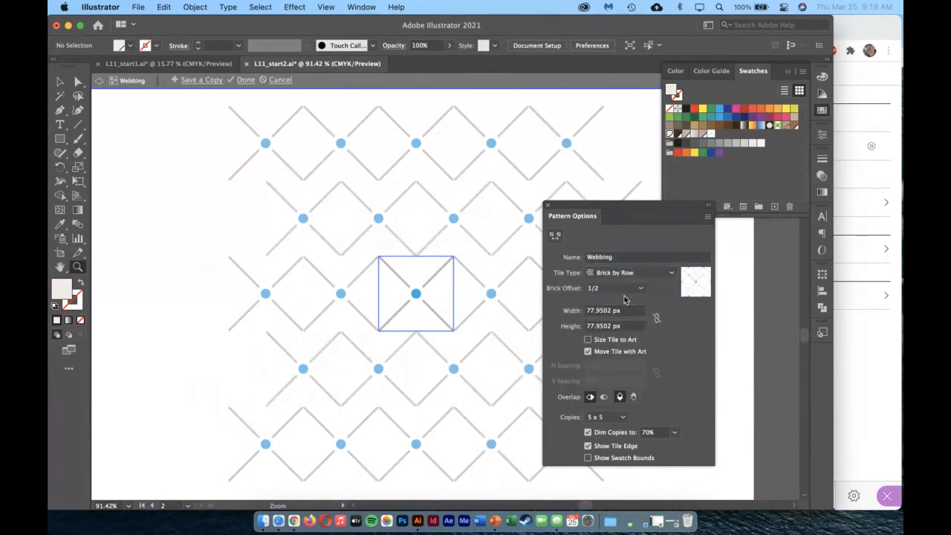
{"action": "left_click", "coordinate": [634, 274]}
{"action": "left_click", "coordinate": [635, 311]}
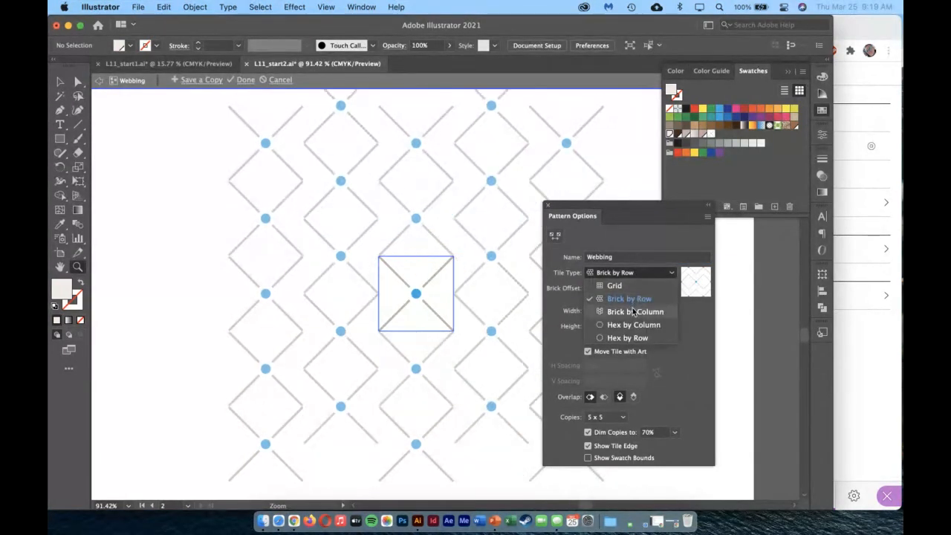
{"action": "left_click", "coordinate": [637, 275]}
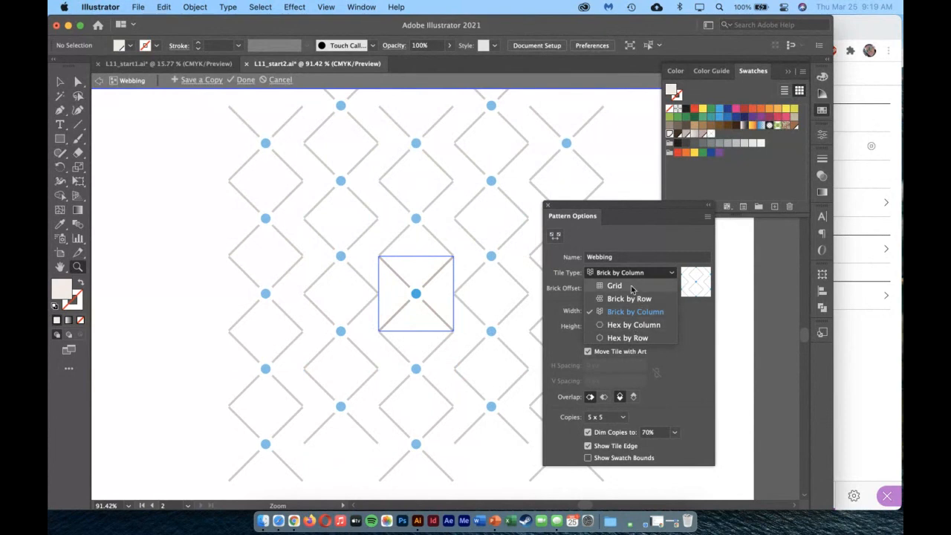
{"action": "left_click", "coordinate": [631, 285]}
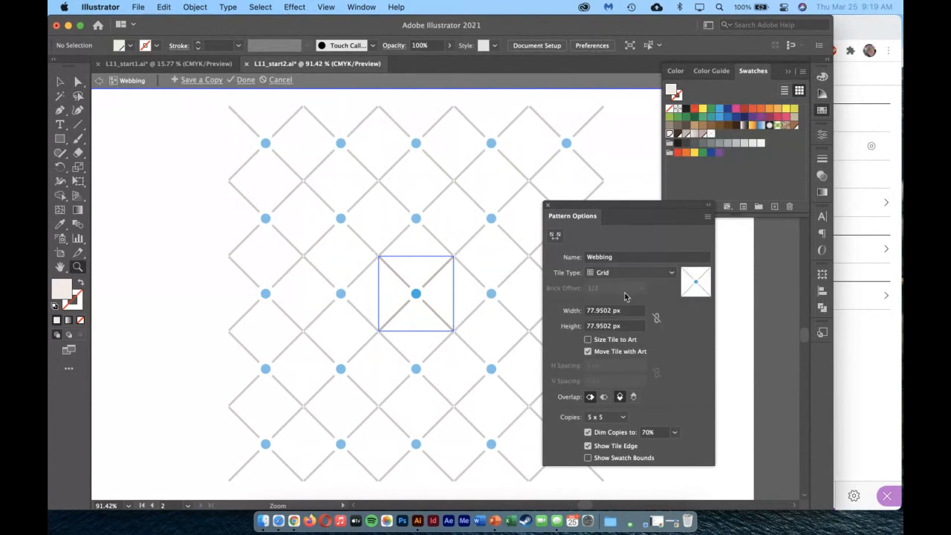
Try a copy of the central blue dot on the tile's upper-right corner, brought to the front, and delete it.
{"action": "left_click", "coordinate": [60, 81]}
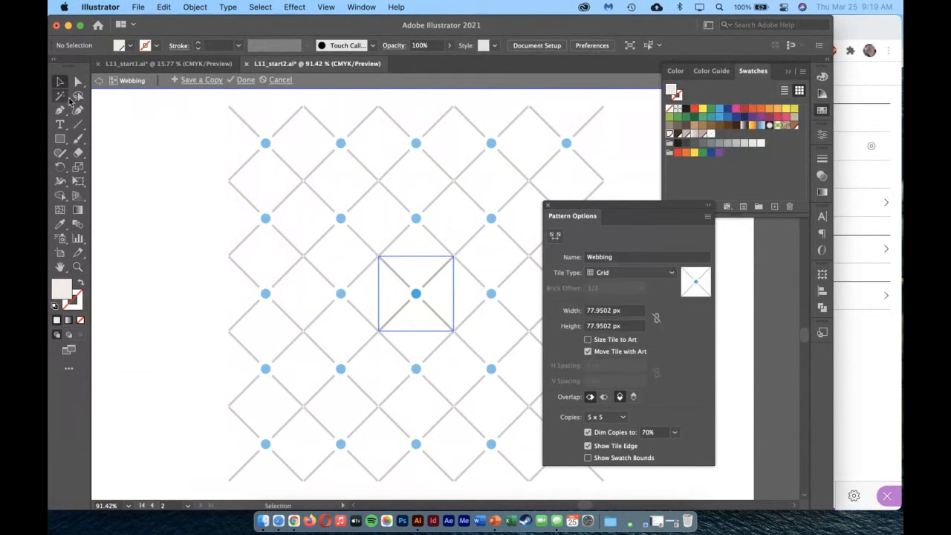
{"action": "left_click", "coordinate": [416, 294]}
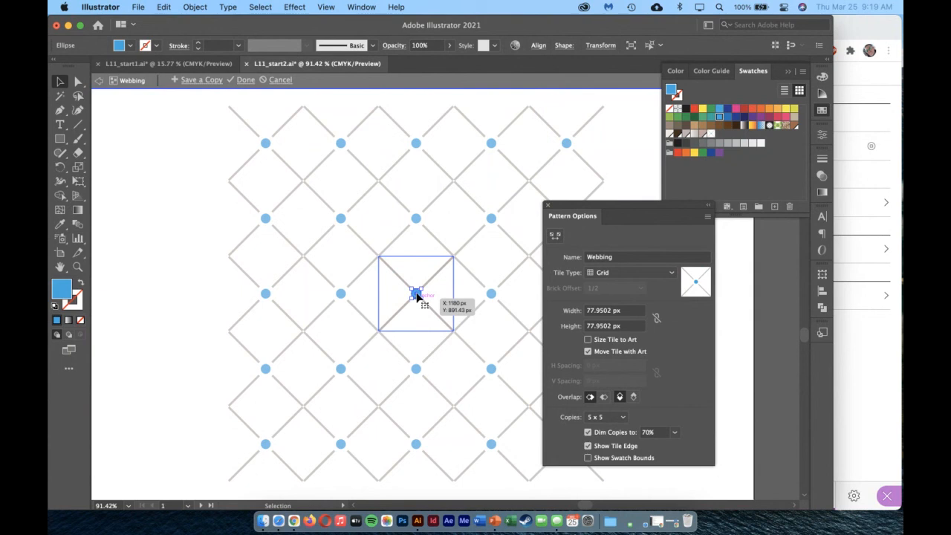
{"action": "left_click_drag", "start_coordinate": [417, 295], "coordinate": [453, 257]}
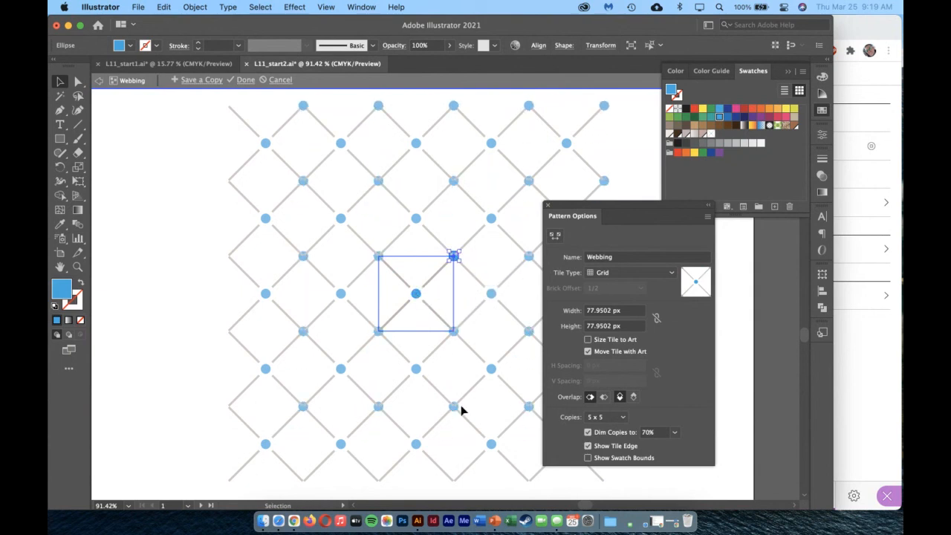
{"action": "right_click", "coordinate": [454, 257]}
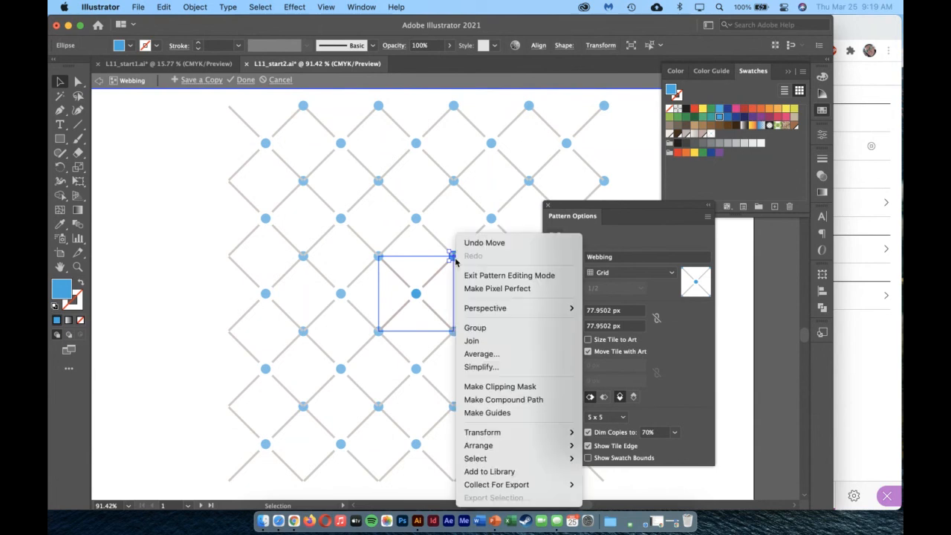
{"action": "mouse_move", "coordinate": [497, 446]}
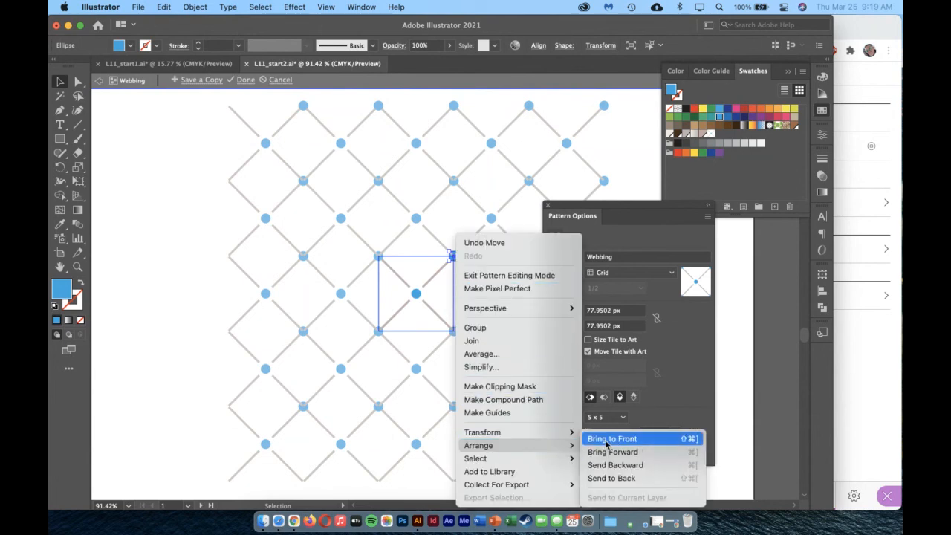
{"action": "left_click", "coordinate": [606, 440]}
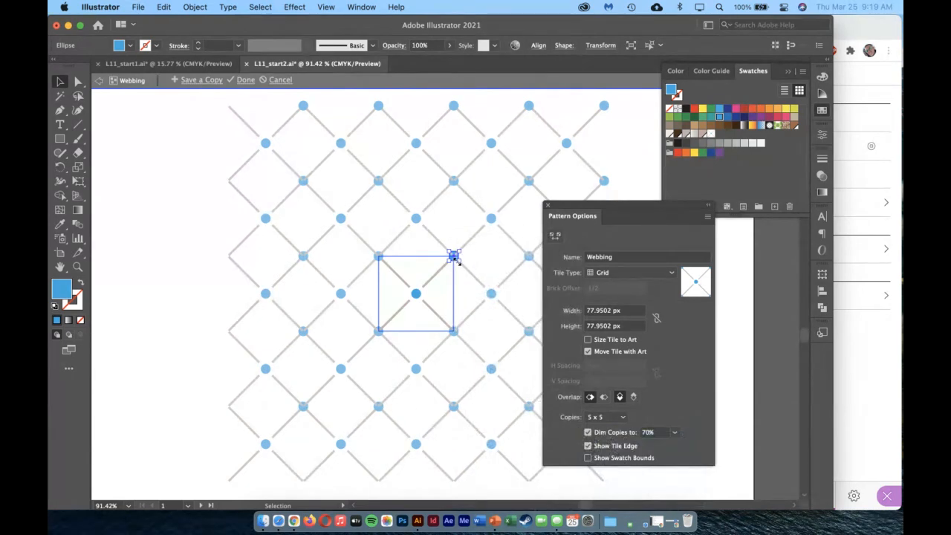
{"action": "left_click_drag", "start_coordinate": [453, 257], "coordinate": [420, 329]}
{"action": "key", "text": "Delete"}
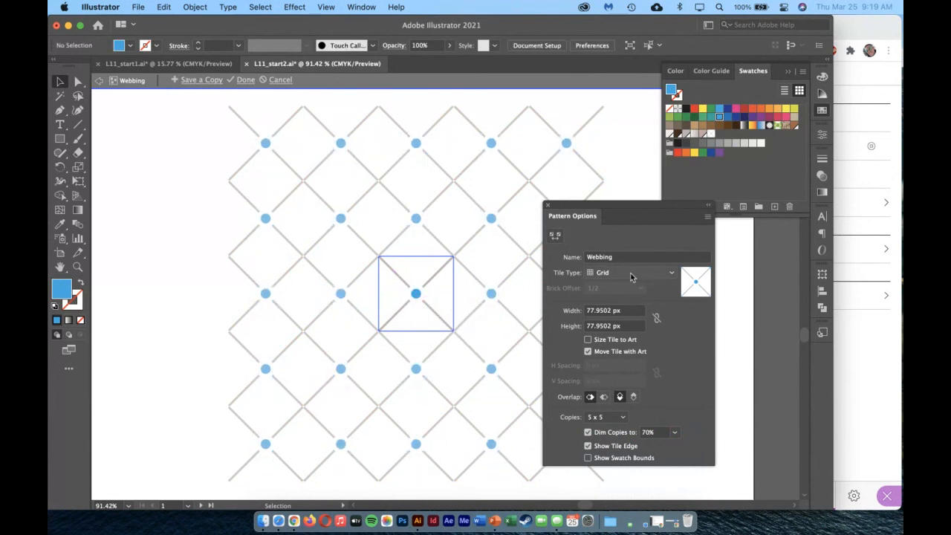
Close the pattern options, finish editing the Webbing pattern and return to the whole cake artboard.
{"action": "left_click", "coordinate": [548, 206]}
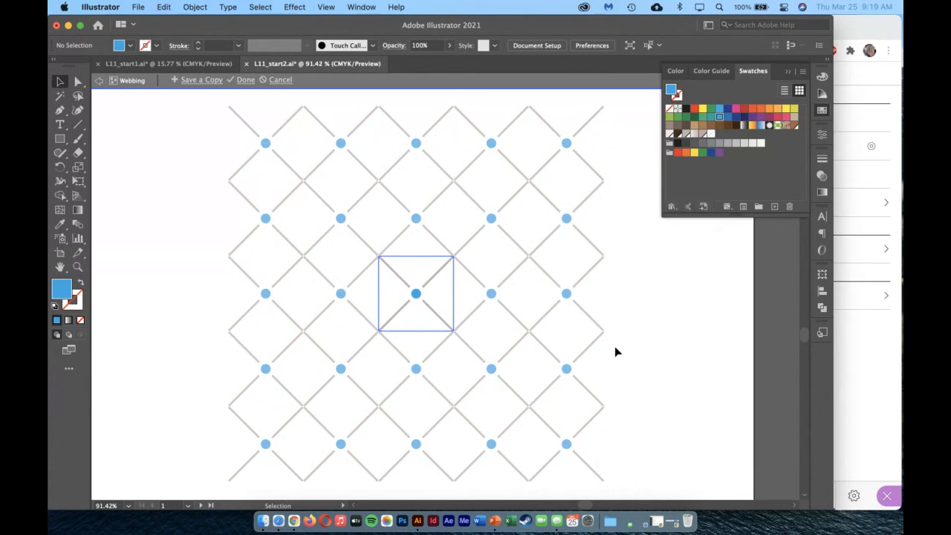
{"action": "left_click", "coordinate": [243, 80]}
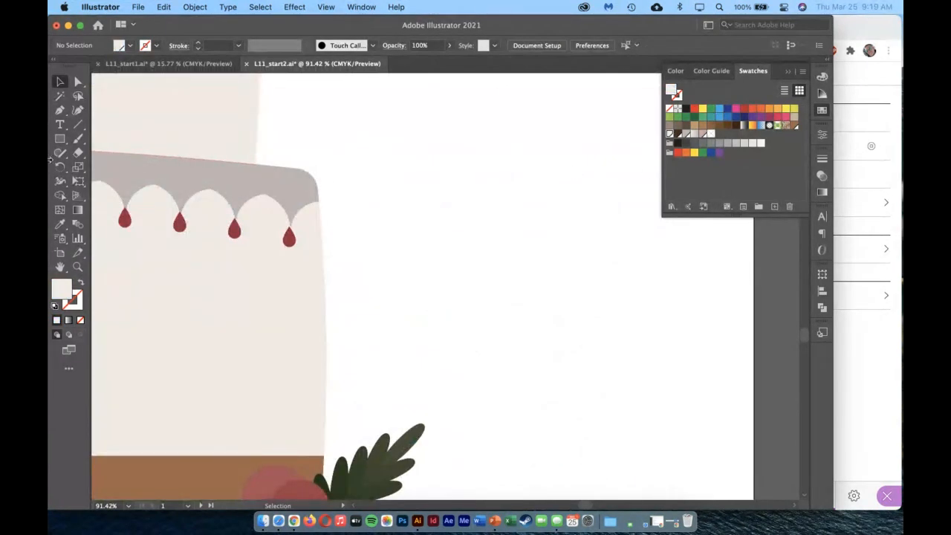
{"action": "double_click", "coordinate": [61, 268]}
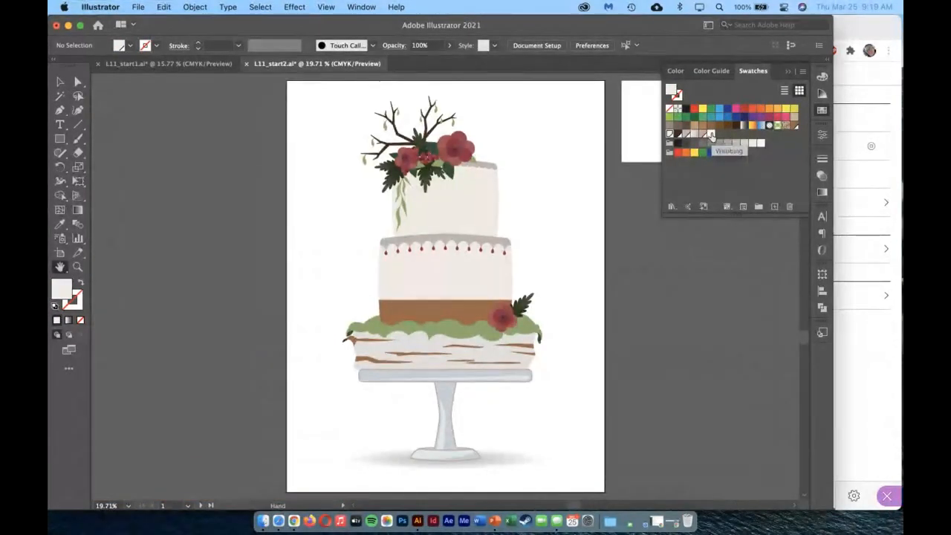
Examine the cake top tier's properties and appearance attributes, and close them with the tier deselected.
{"action": "left_click", "coordinate": [60, 81]}
{"action": "left_click", "coordinate": [469, 213]}
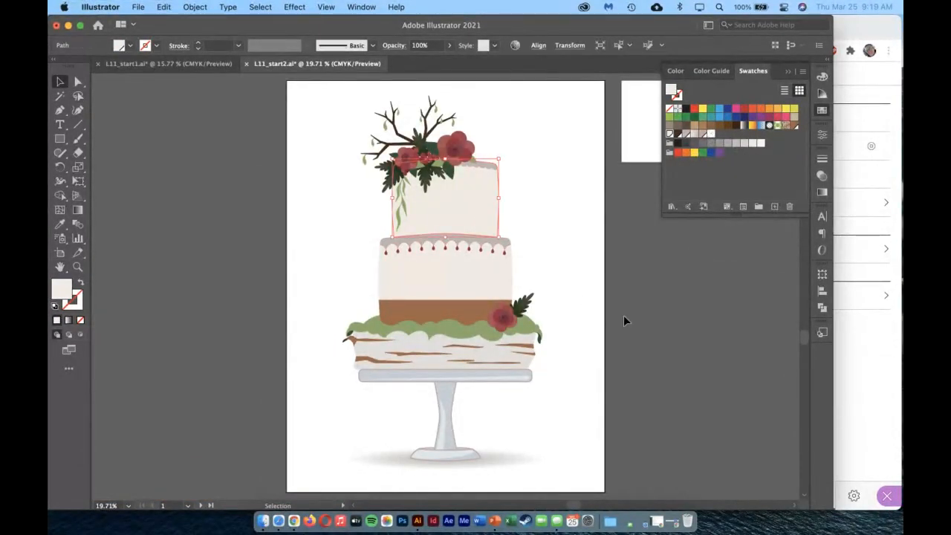
{"action": "left_click", "coordinate": [357, 7]}
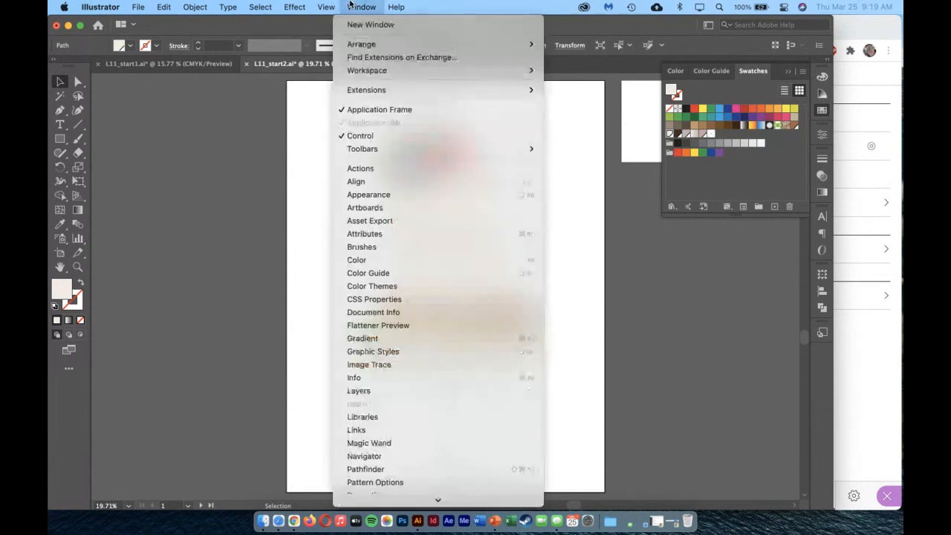
{"action": "mouse_move", "coordinate": [436, 496]}
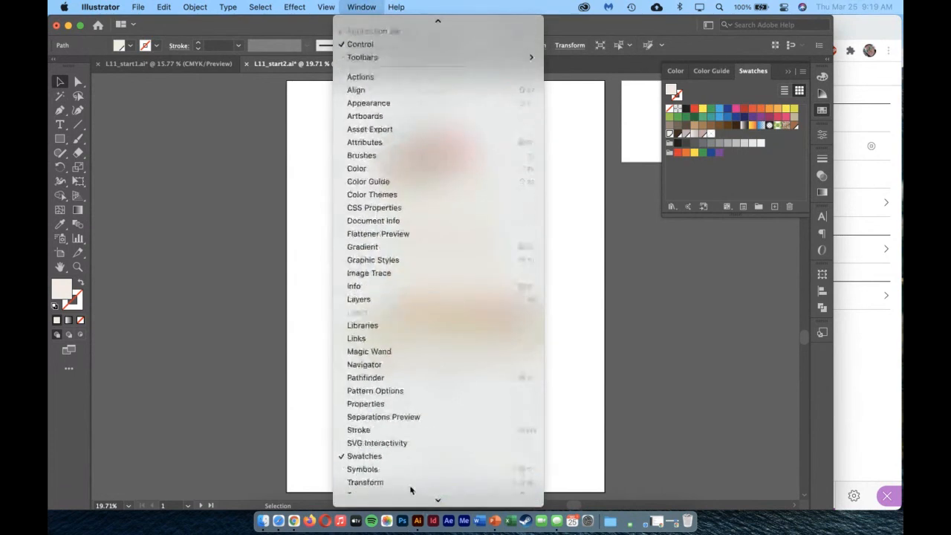
{"action": "left_click", "coordinate": [418, 404]}
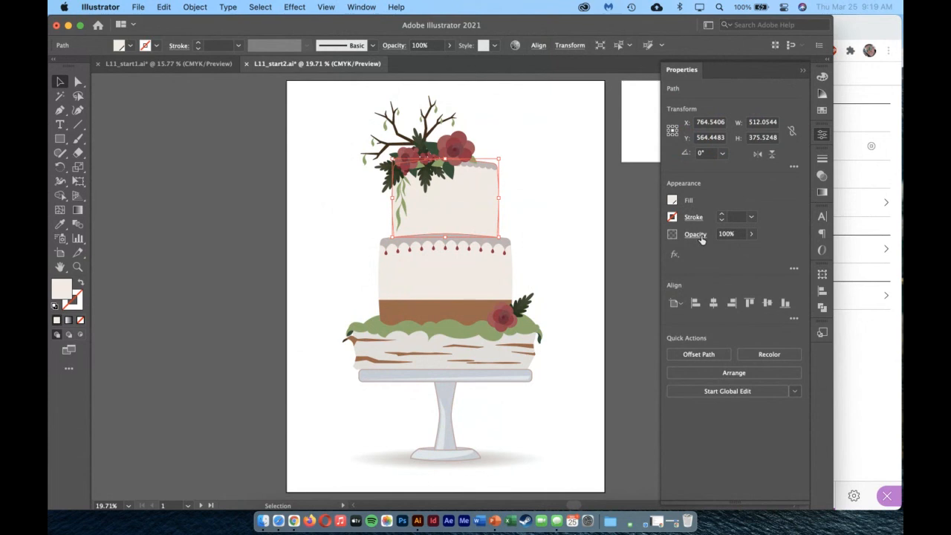
{"action": "left_click", "coordinate": [793, 268]}
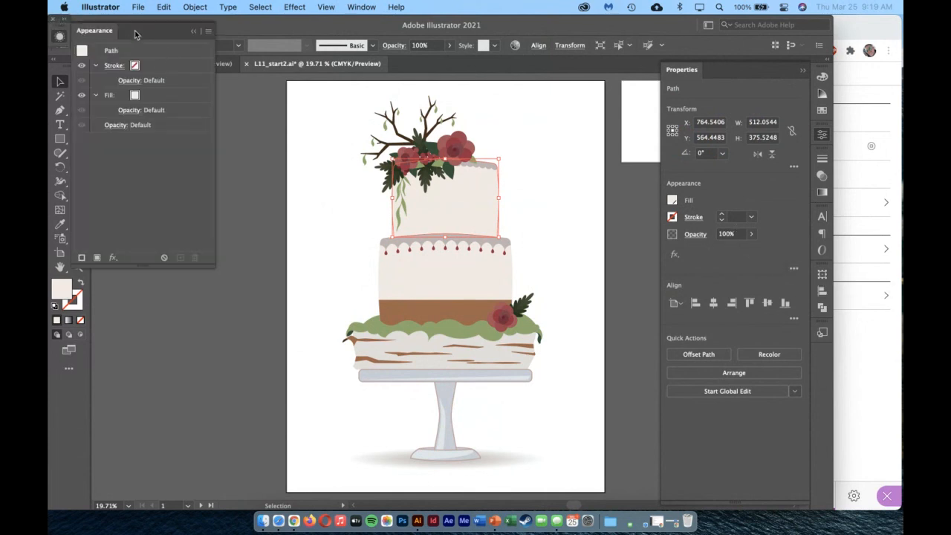
{"action": "mouse_move", "coordinate": [135, 23]}
{"action": "left_mouse_down"}
{"action": "mouse_move", "coordinate": [187, 53]}
{"action": "mouse_move", "coordinate": [140, 33]}
{"action": "left_mouse_up"}
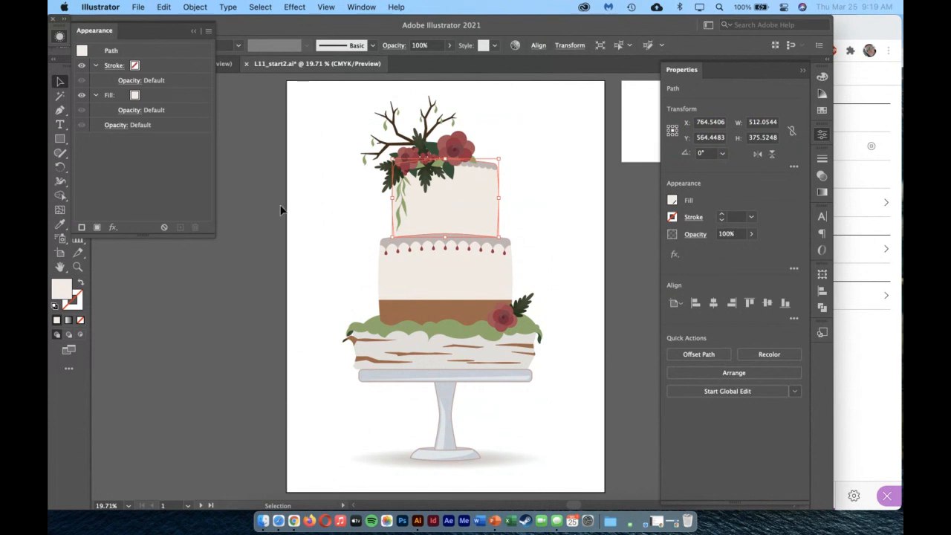
{"action": "left_click", "coordinate": [319, 234]}
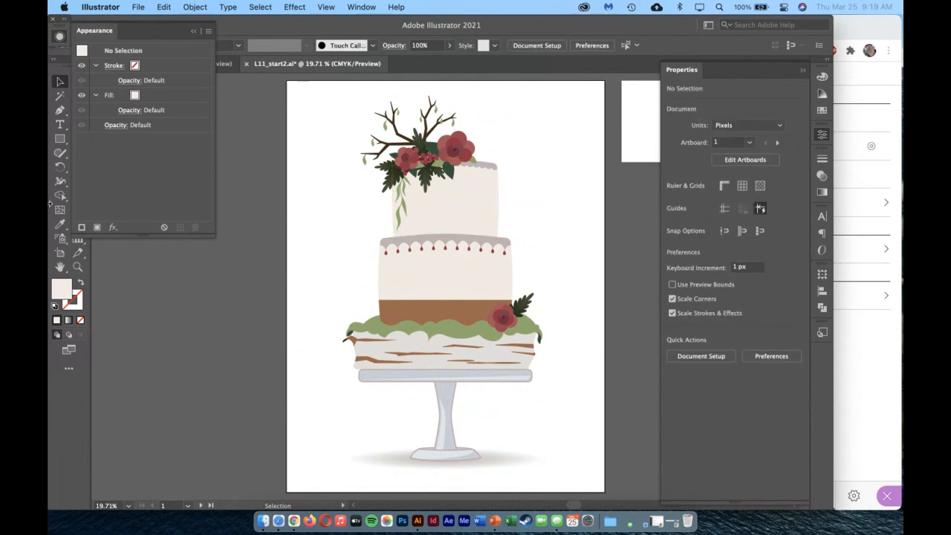
{"action": "left_click", "coordinate": [193, 31]}
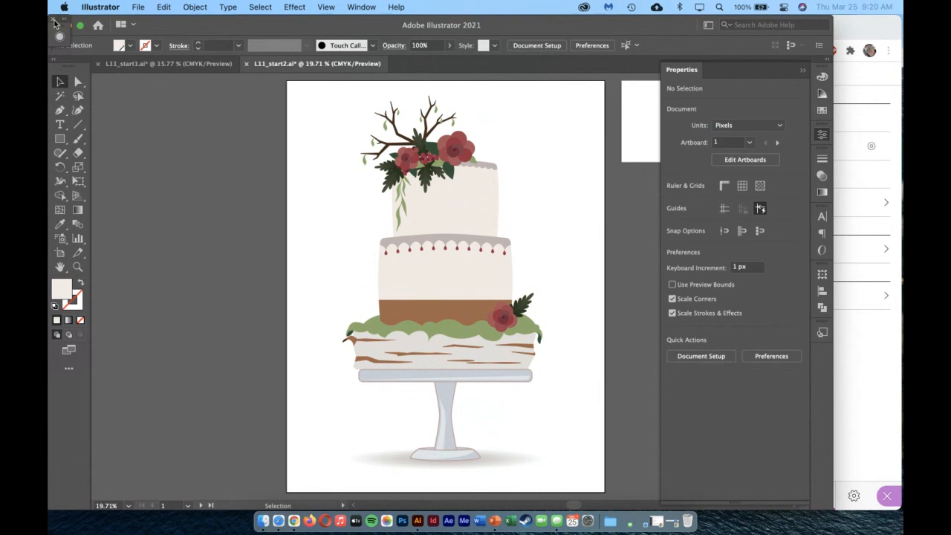
{"action": "left_click", "coordinate": [803, 74]}
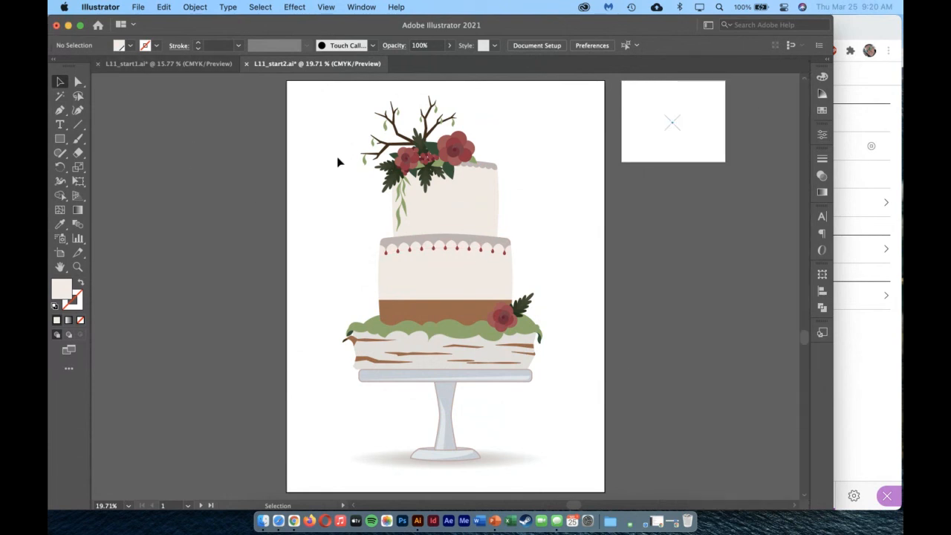
Fill the cake's top tier with the Webbing pattern swatch and put the swatches away.
{"action": "left_click", "coordinate": [461, 210]}
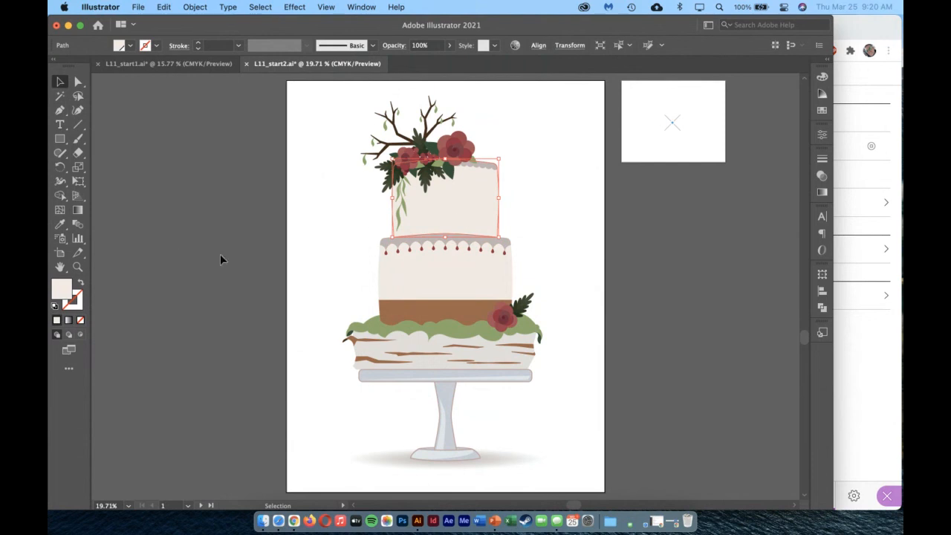
{"action": "left_click", "coordinate": [822, 112]}
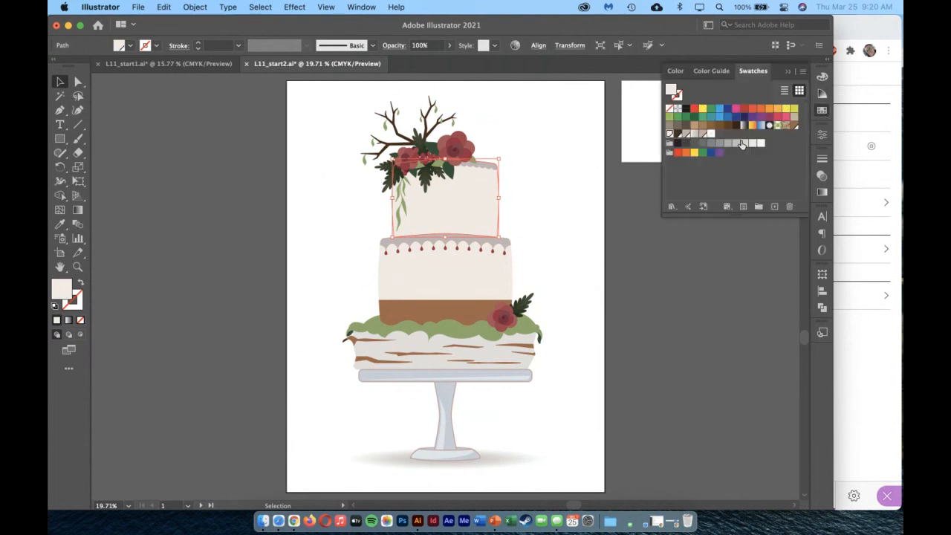
{"action": "left_click", "coordinate": [711, 135]}
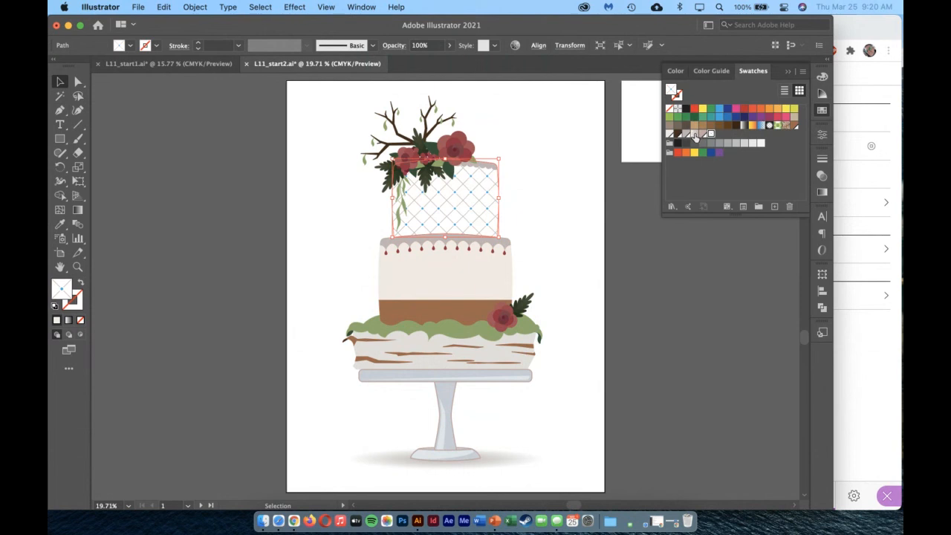
{"action": "left_click", "coordinate": [788, 71]}
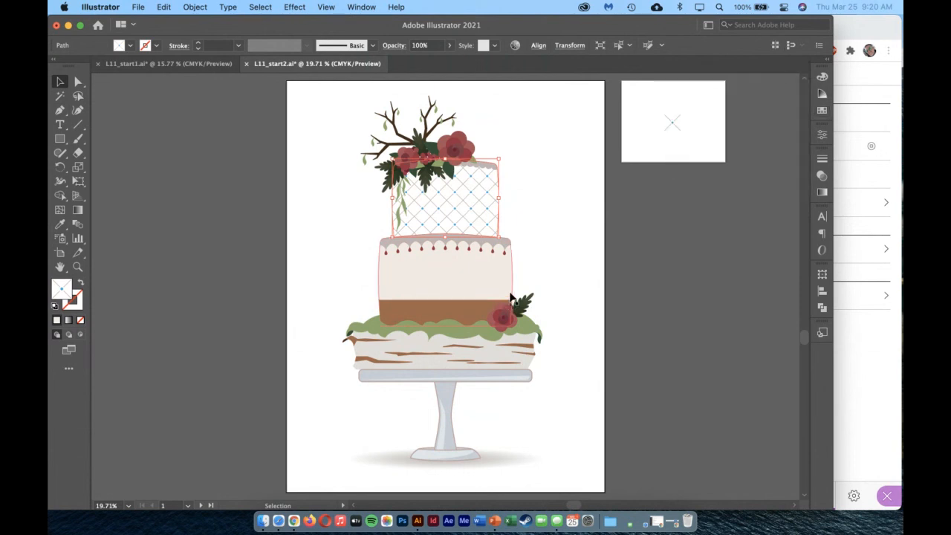
Return to the L11_start1.ai jellyfish artwork and switch to the screen-sharing session in Chrome.
{"action": "left_click", "coordinate": [164, 69]}
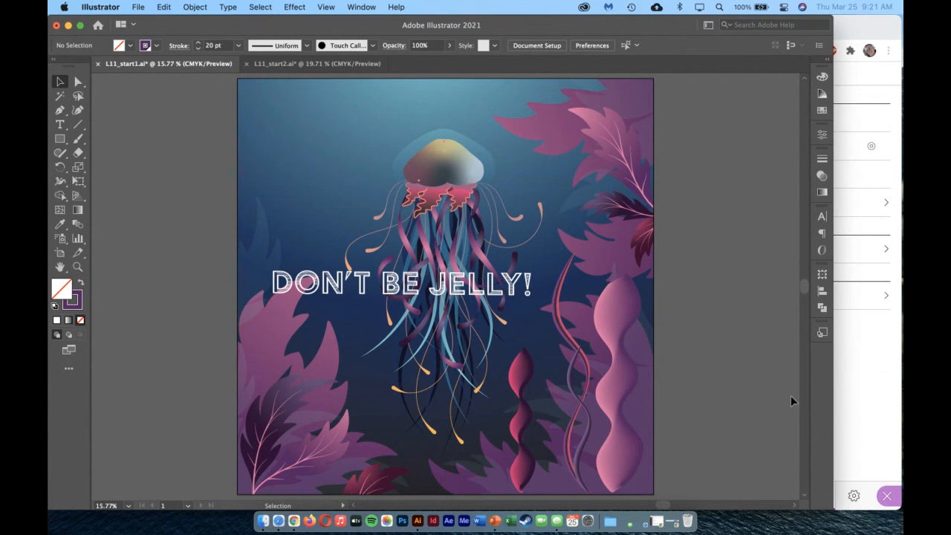
{"action": "left_click", "coordinate": [873, 402]}
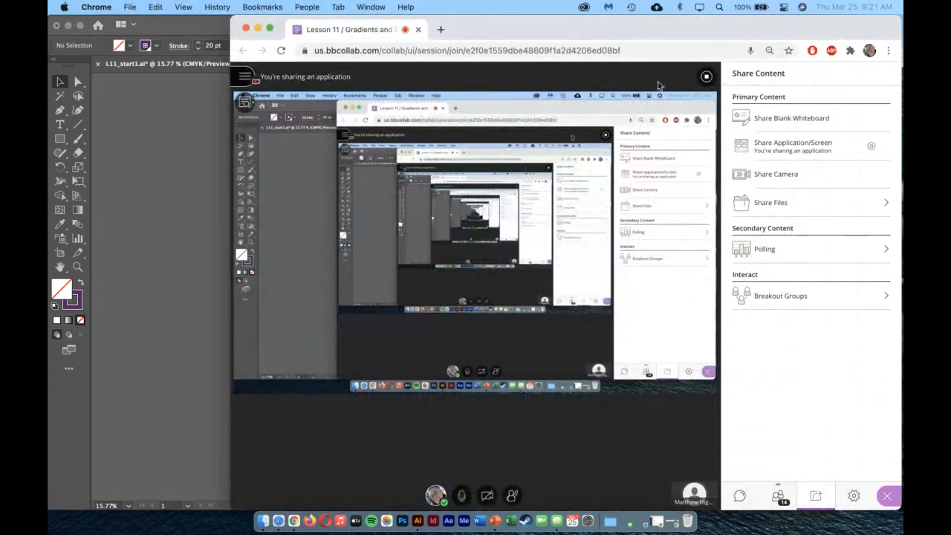